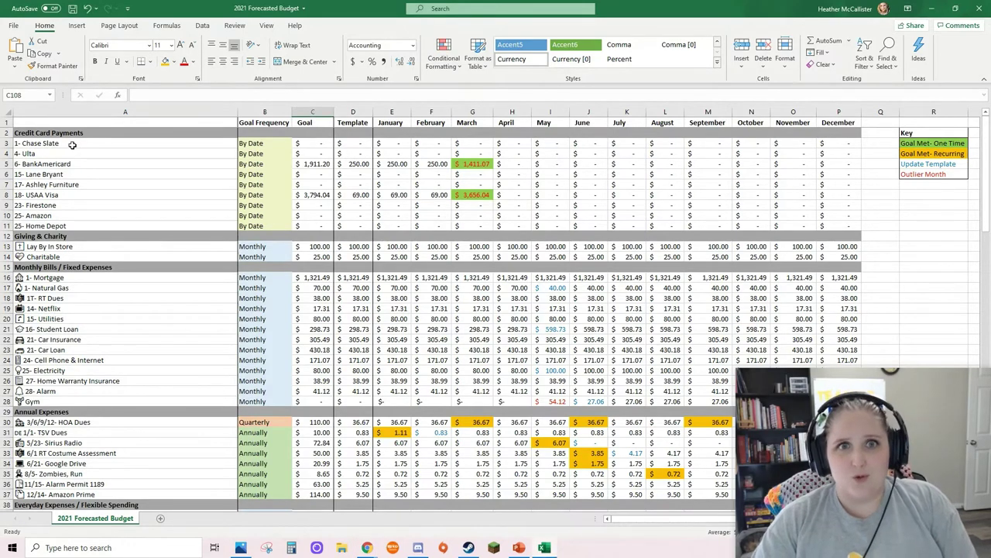
Review the credit card accounts in rows 3 to 11 and their goal amounts, including the BankAmericard goal.
drag(72, 144, 228, 225)
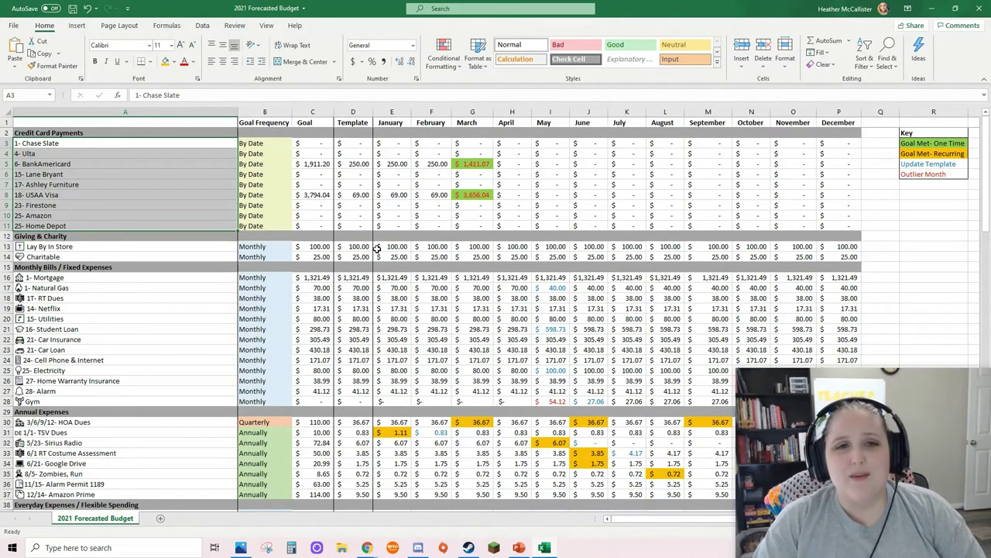
drag(78, 144, 834, 144)
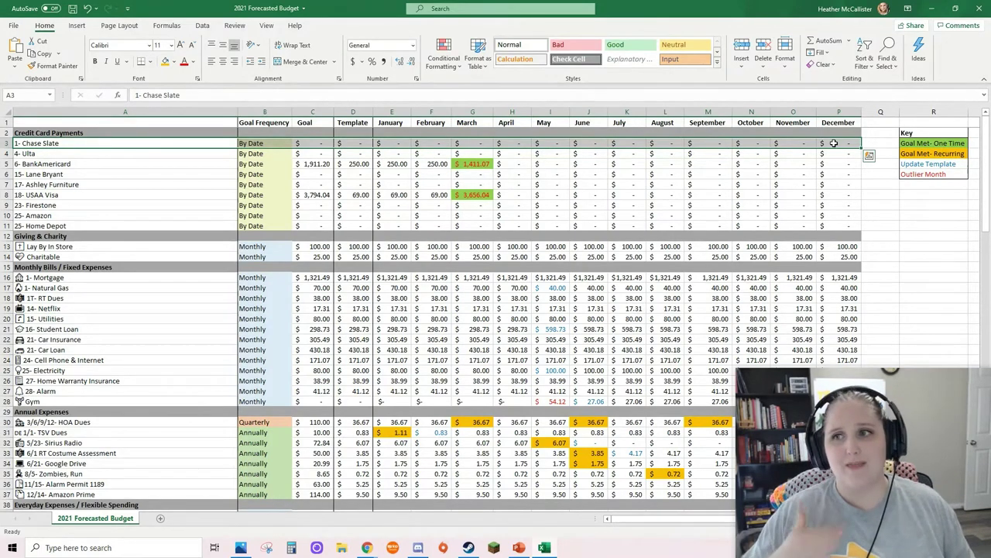
click(326, 222)
click(317, 141)
drag(316, 139, 324, 224)
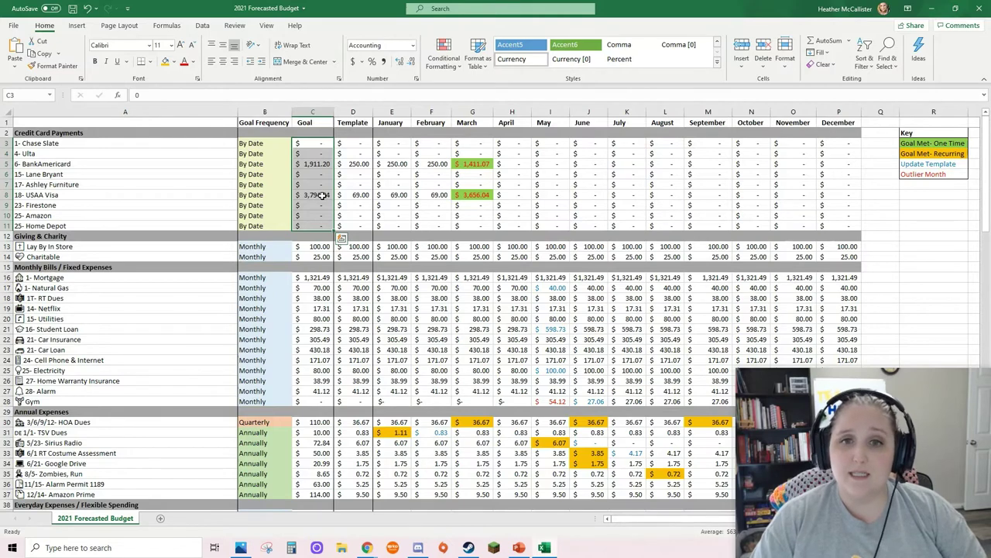
click(323, 165)
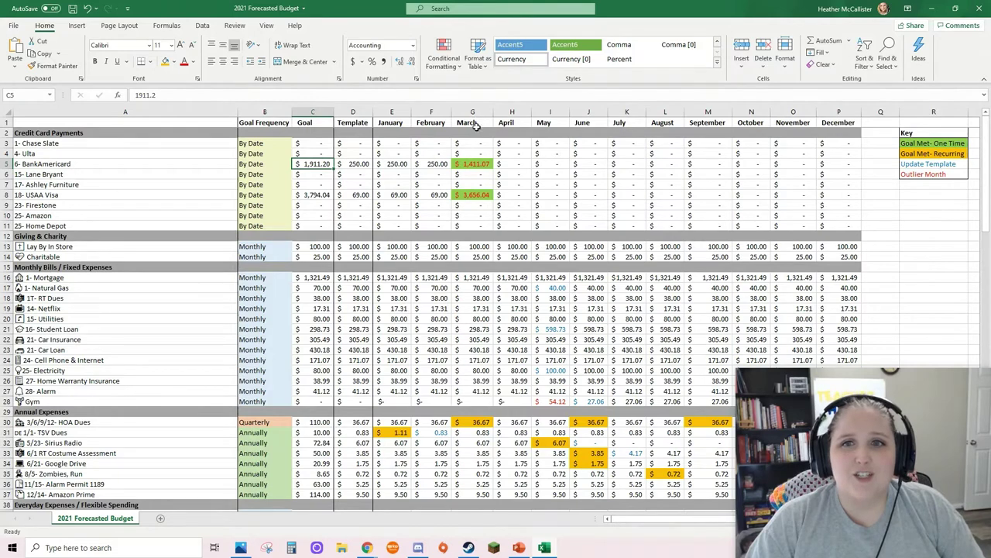
Examine the March credit card payments against the Goal Met- One Time and Outlier Month entries in the key.
drag(474, 132, 474, 225)
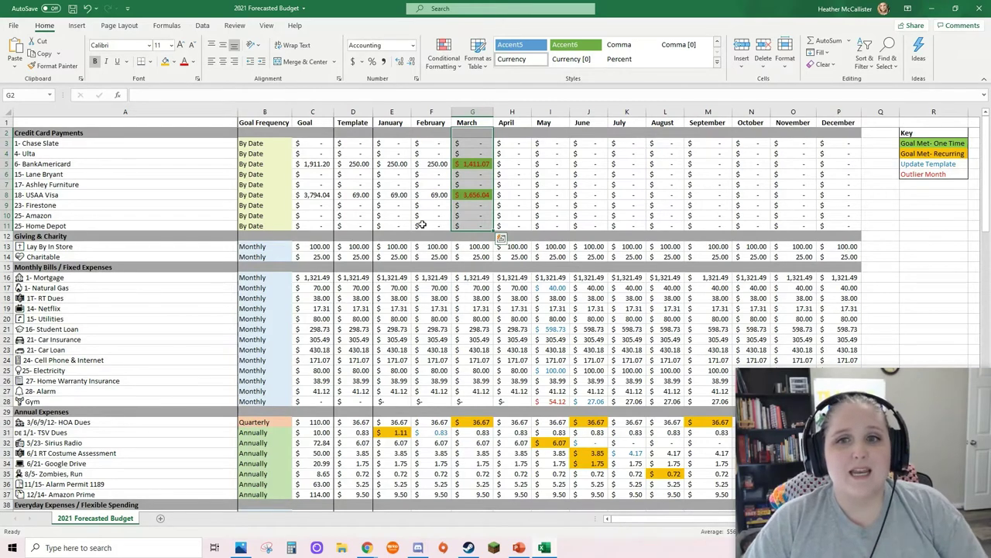
click(485, 205)
click(945, 142)
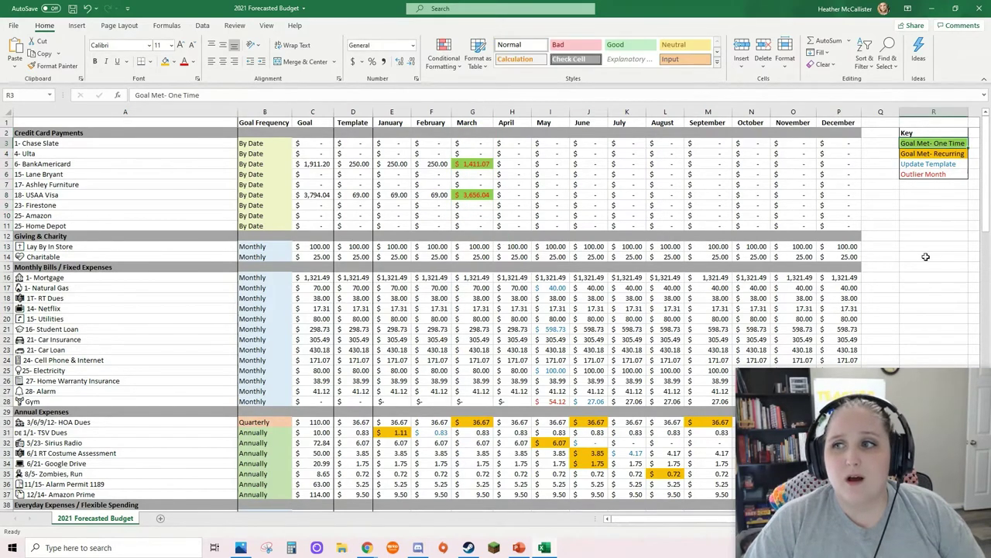
click(920, 175)
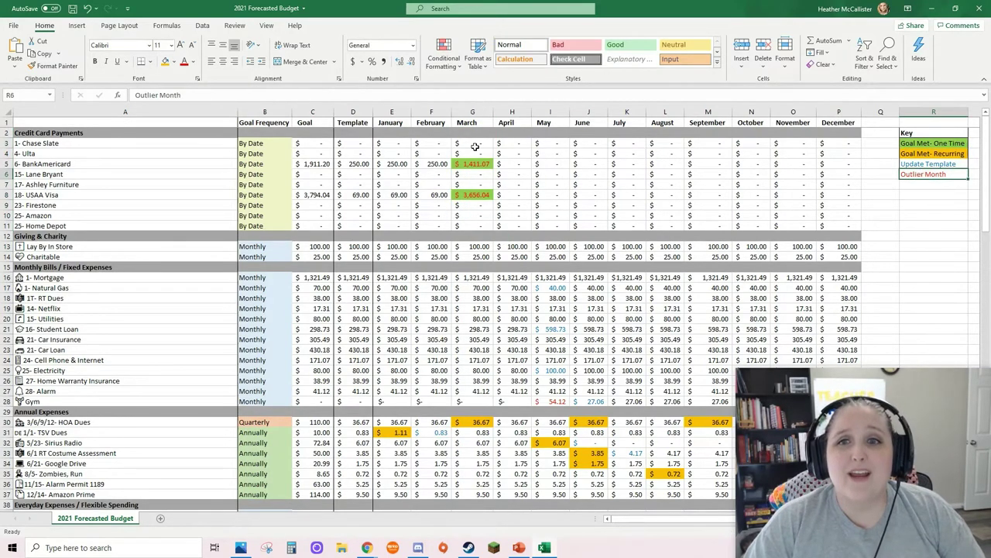
drag(474, 145, 482, 224)
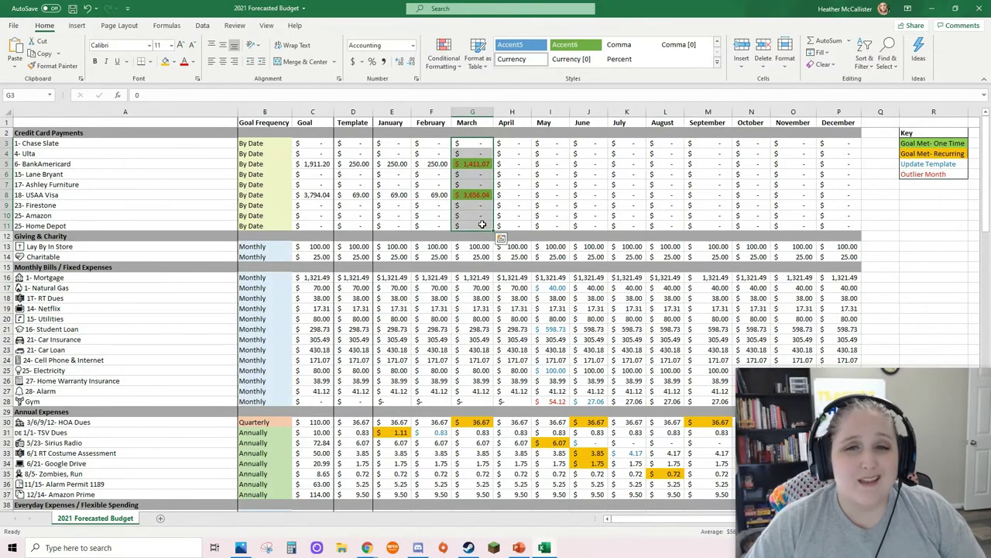
Inspect March's projected total and additional income, and the projected base income from Template through December.
scroll(482, 225, down, 19)
scroll(481, 225, down, 15)
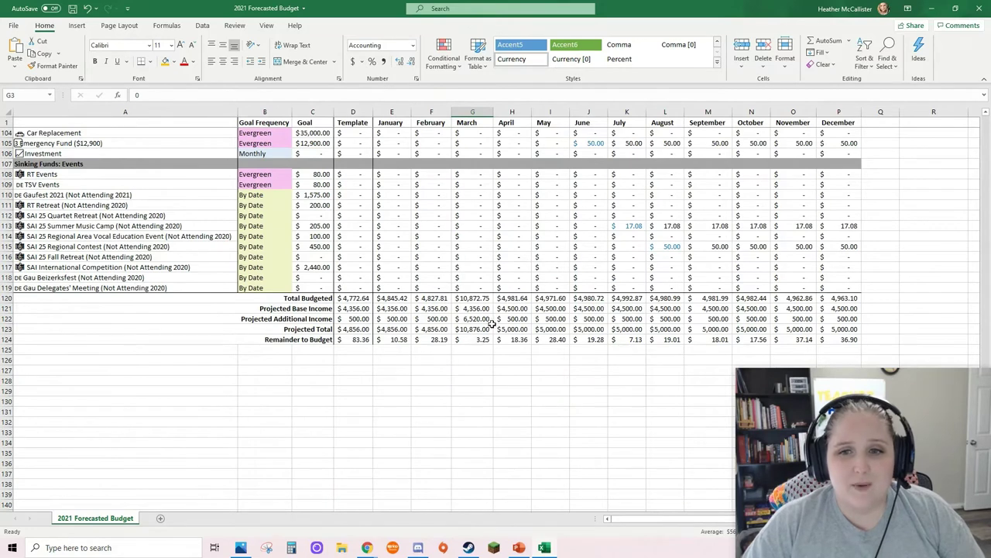
click(478, 332)
click(474, 319)
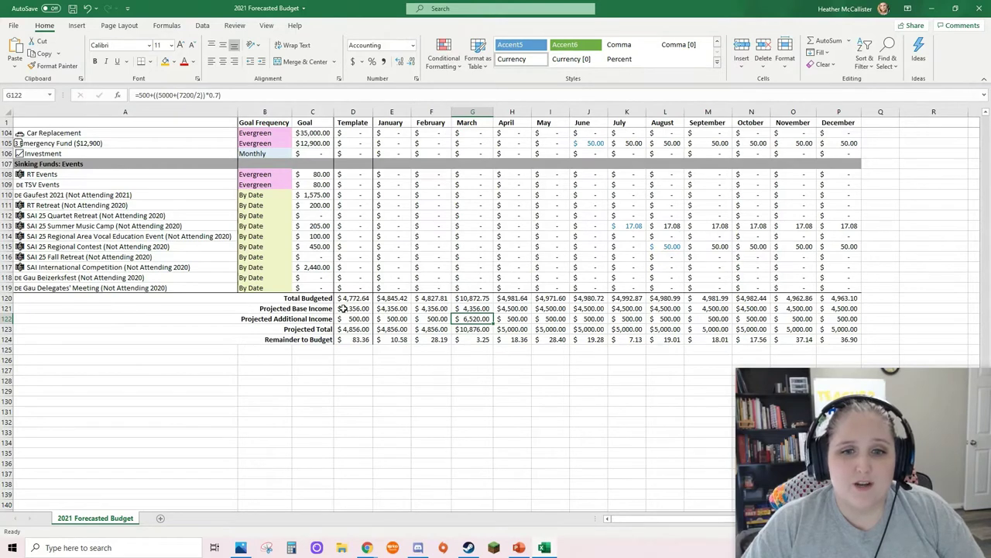
drag(342, 310, 848, 309)
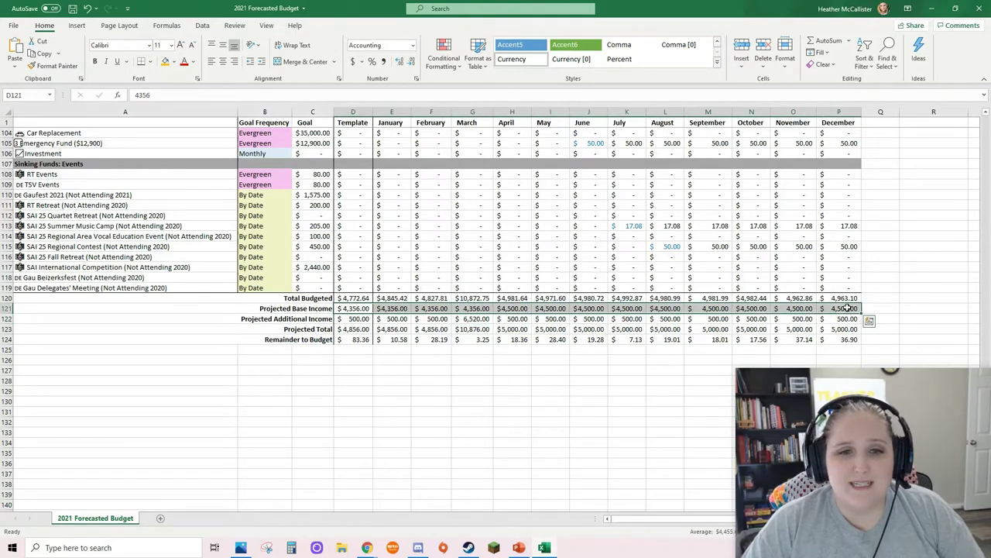
click(513, 308)
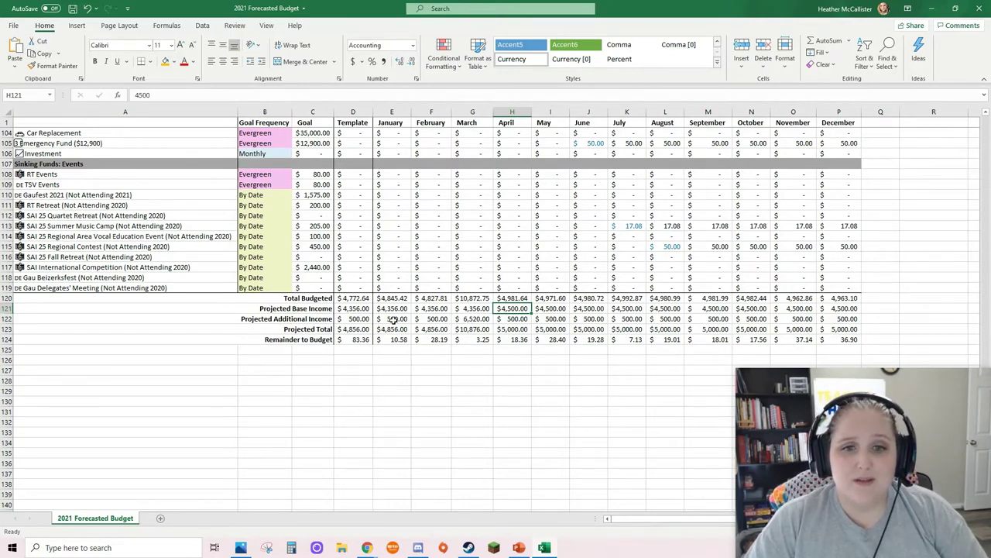
Review the projected additional income across the months, including March's formula, and check March's projected total.
drag(361, 318, 426, 321)
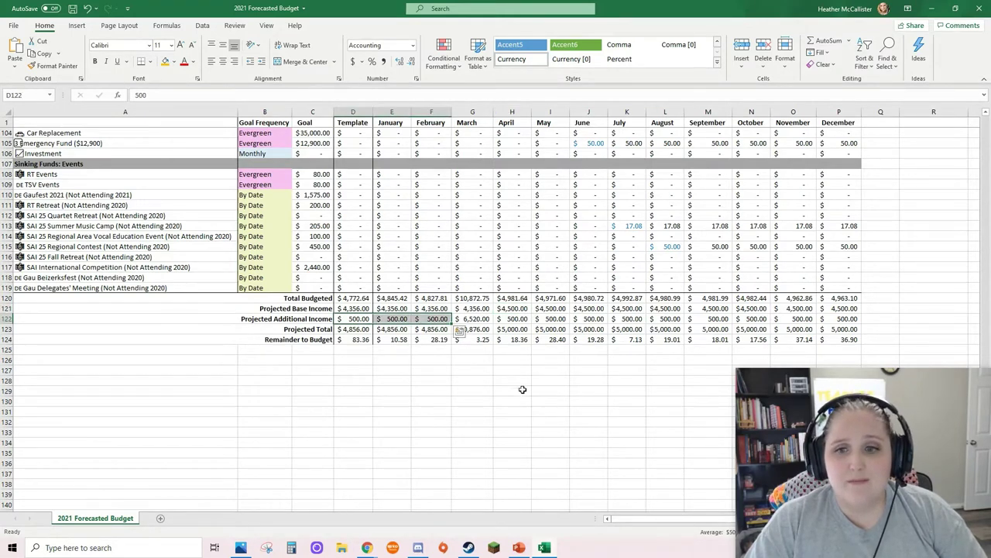
drag(519, 321, 841, 321)
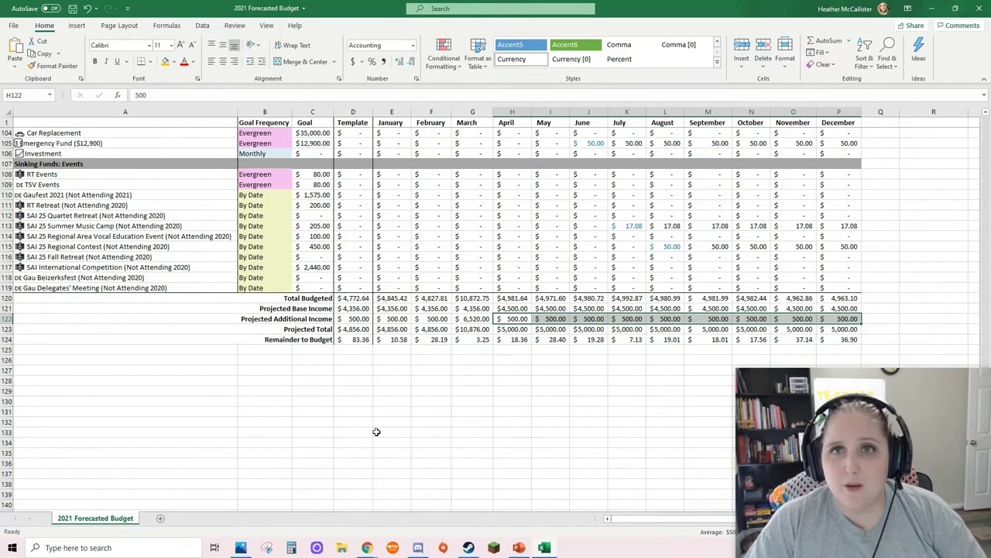
click(367, 320)
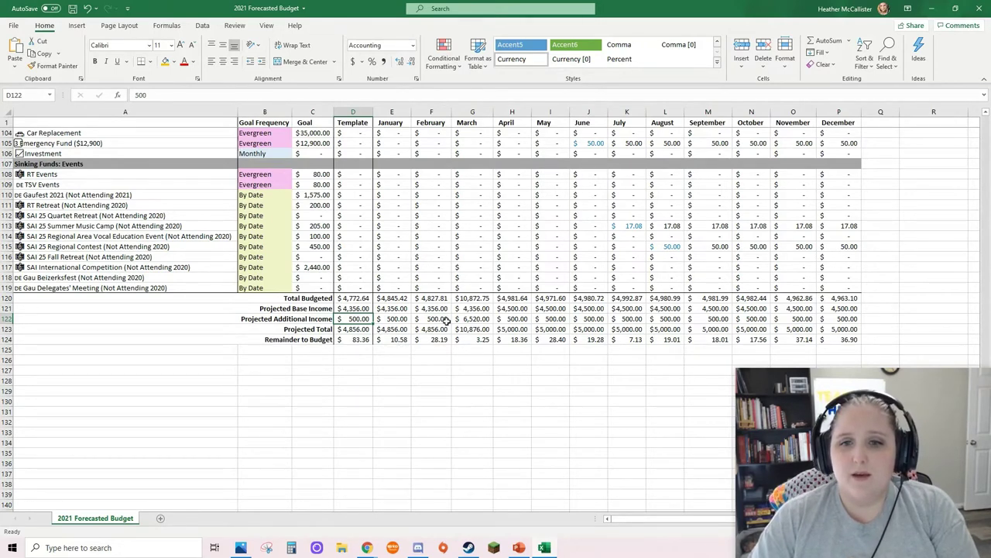
click(476, 319)
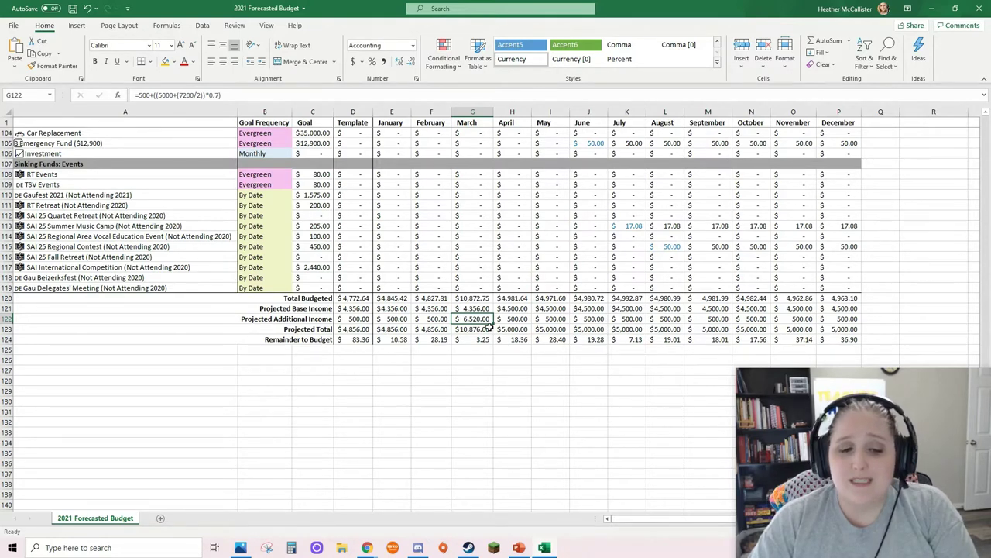
click(469, 328)
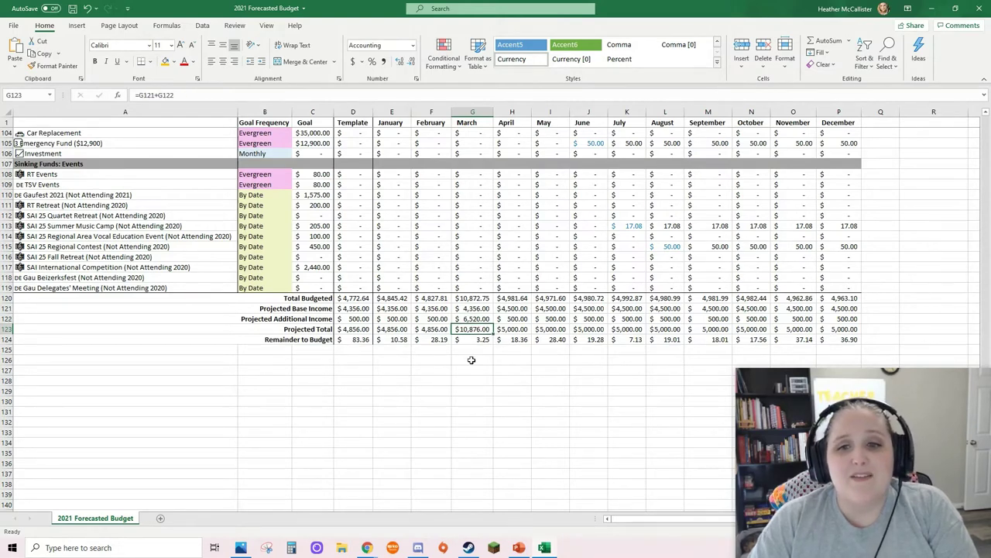
Compare the March credit card payments with the January and February payments for BankAmericard and USAA Visa.
scroll(478, 341, up, 20)
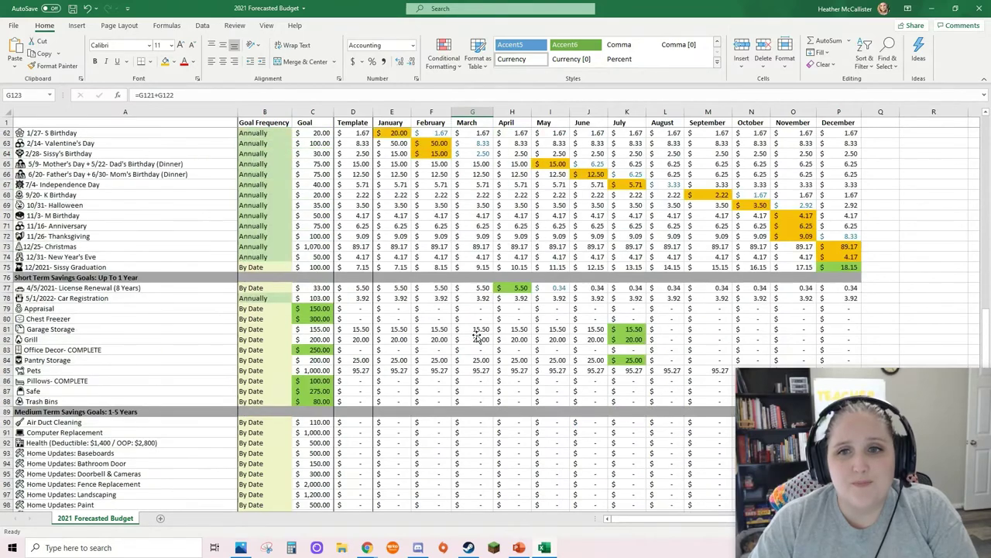
scroll(478, 339, up, 8)
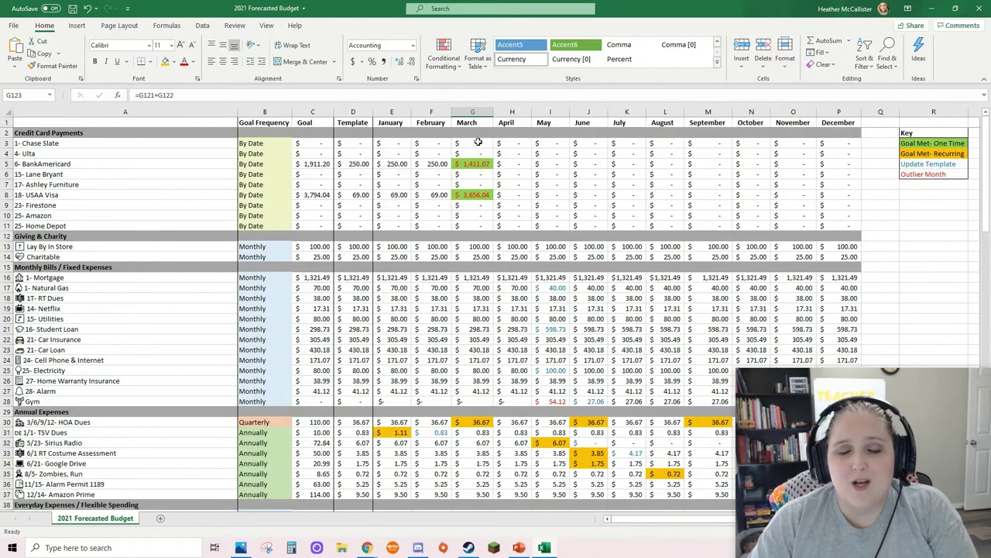
drag(479, 143, 485, 226)
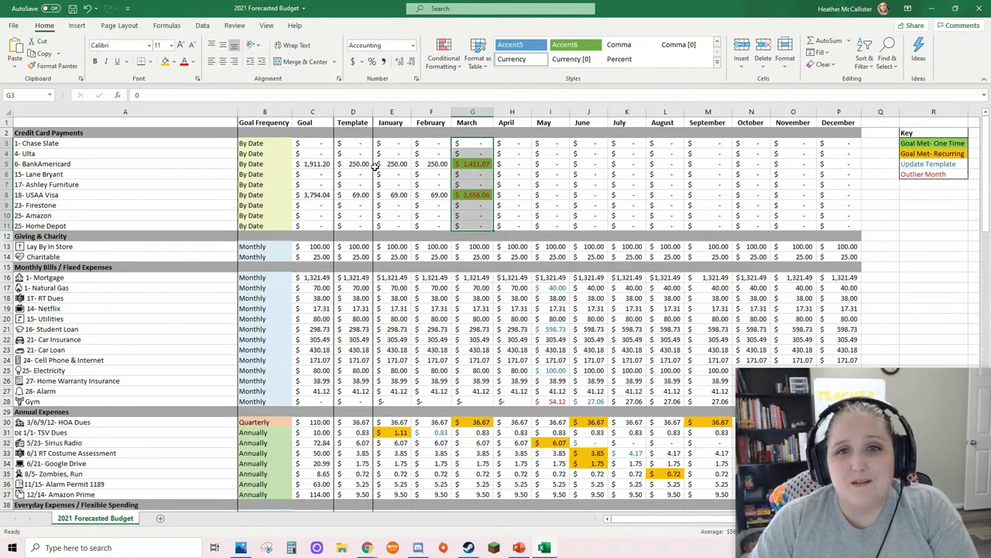
drag(393, 165, 453, 198)
click(484, 226)
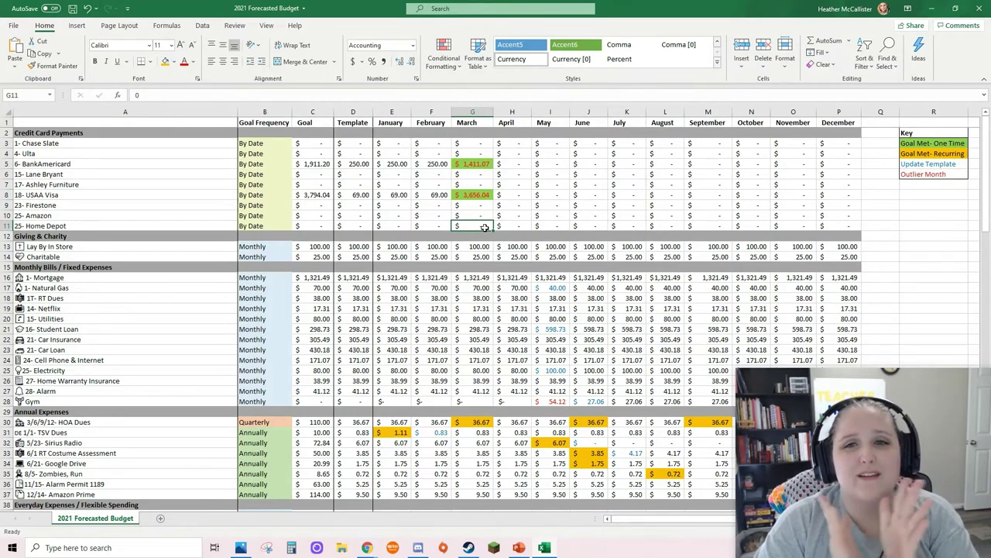
Inspect the individual March payments for Chase Slate, BankAmericard and USAA Visa.
click(485, 165)
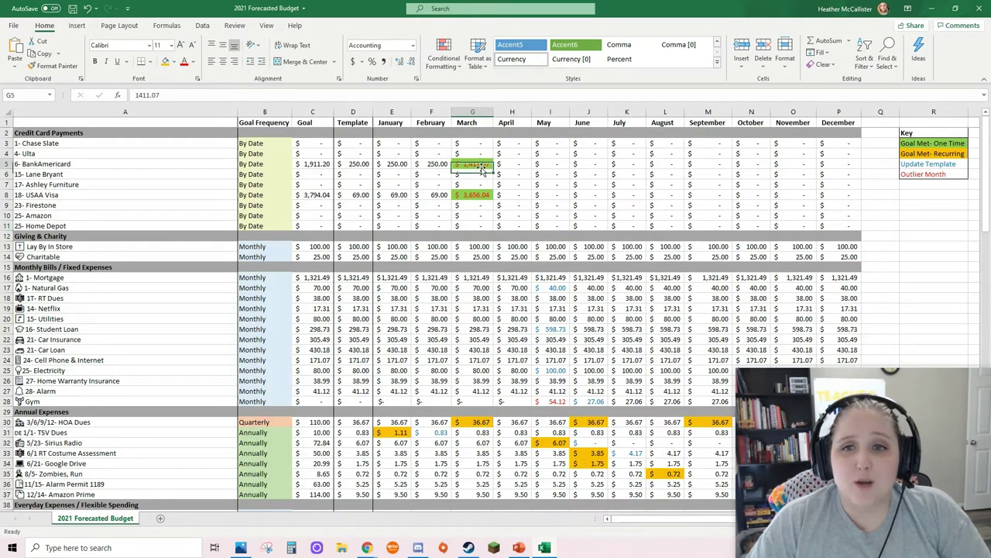
click(488, 143)
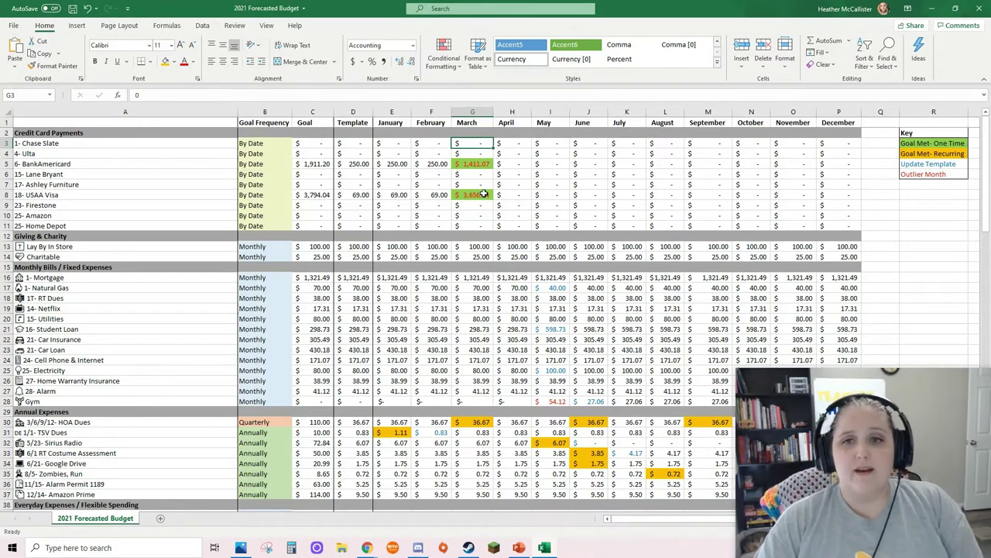
click(485, 195)
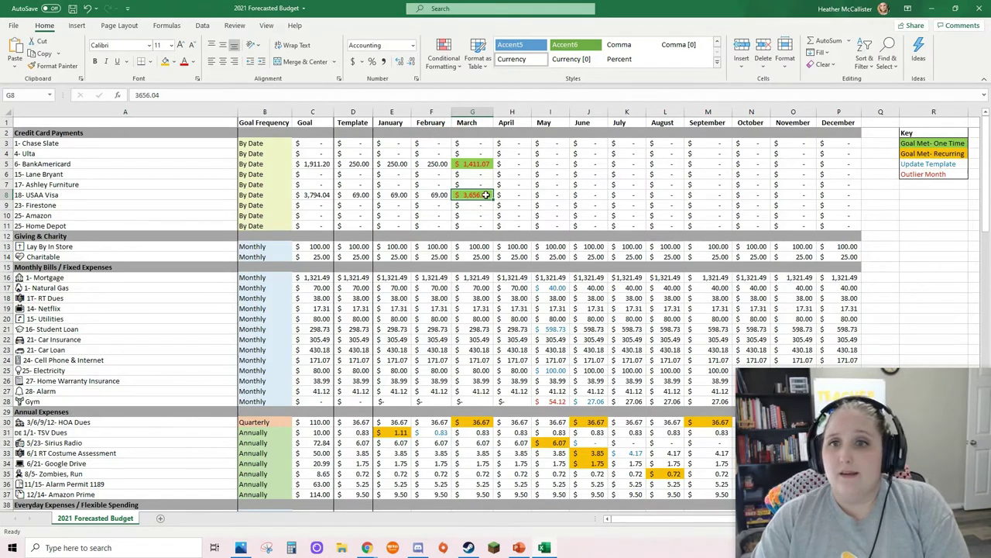
click(466, 166)
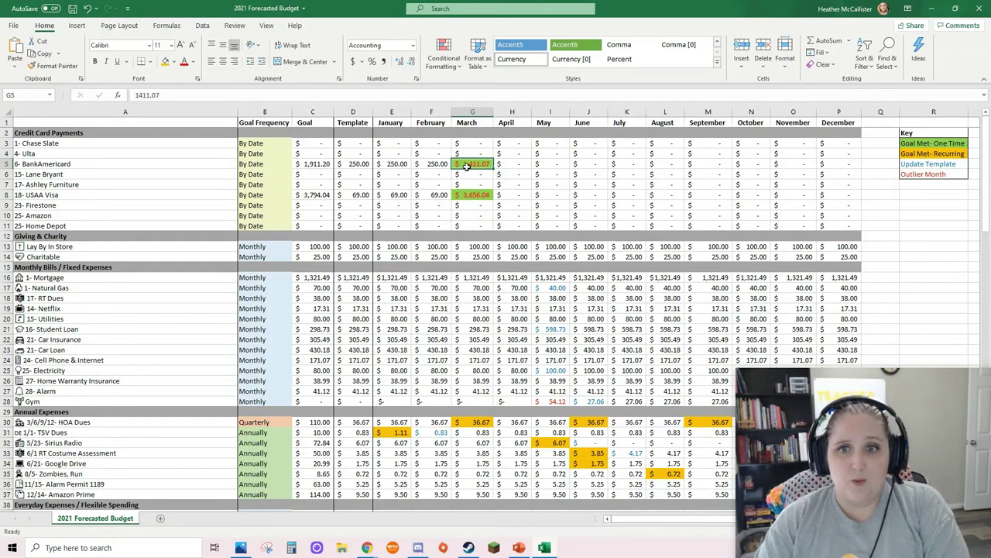
drag(466, 141, 466, 165)
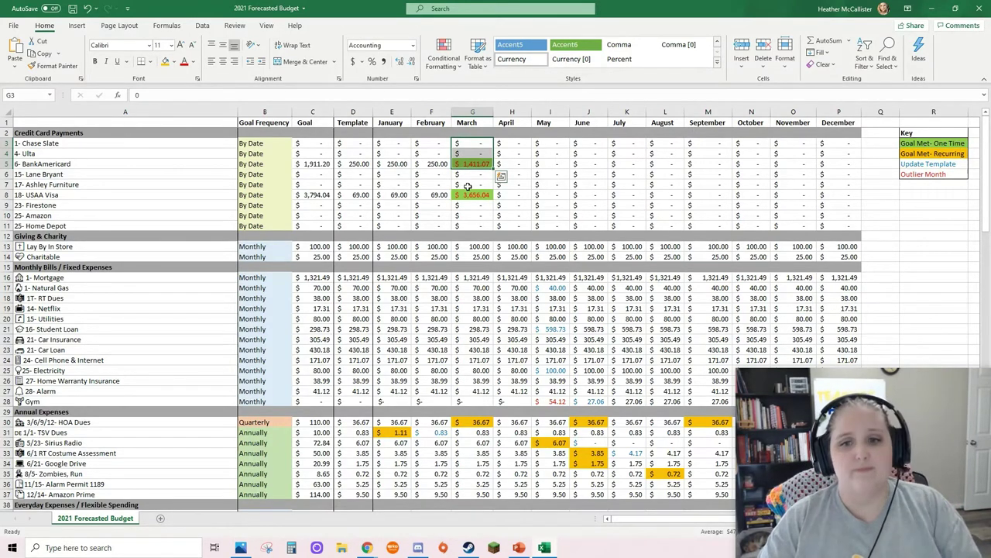
Review the Lay By In Store and Charitable rows across the year, and March's column from credit cards through giving.
drag(69, 248, 831, 258)
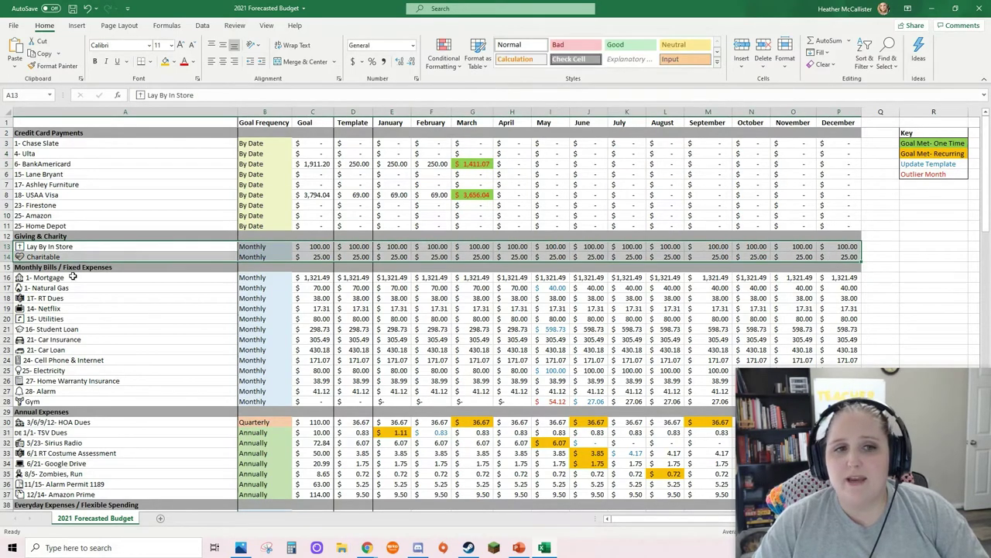
click(7, 246)
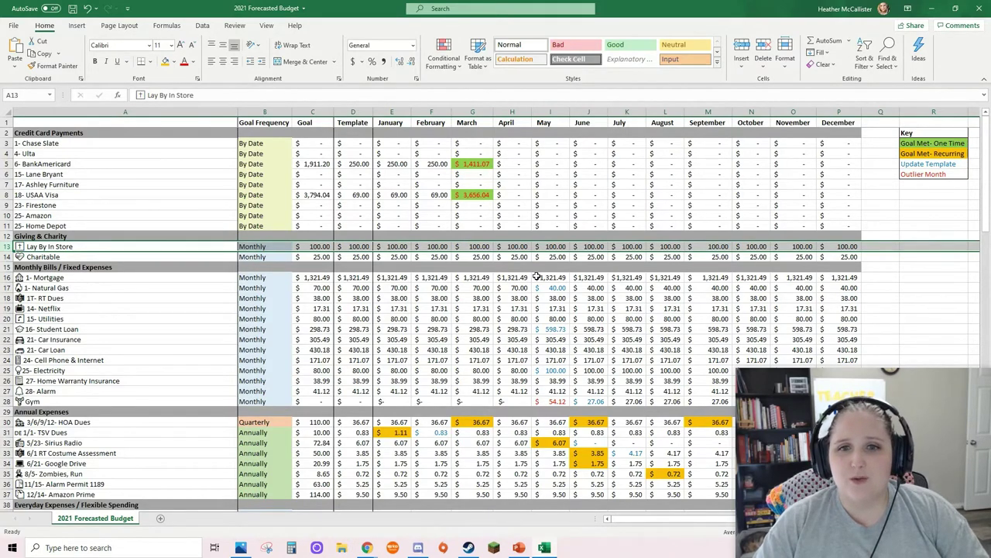
click(438, 257)
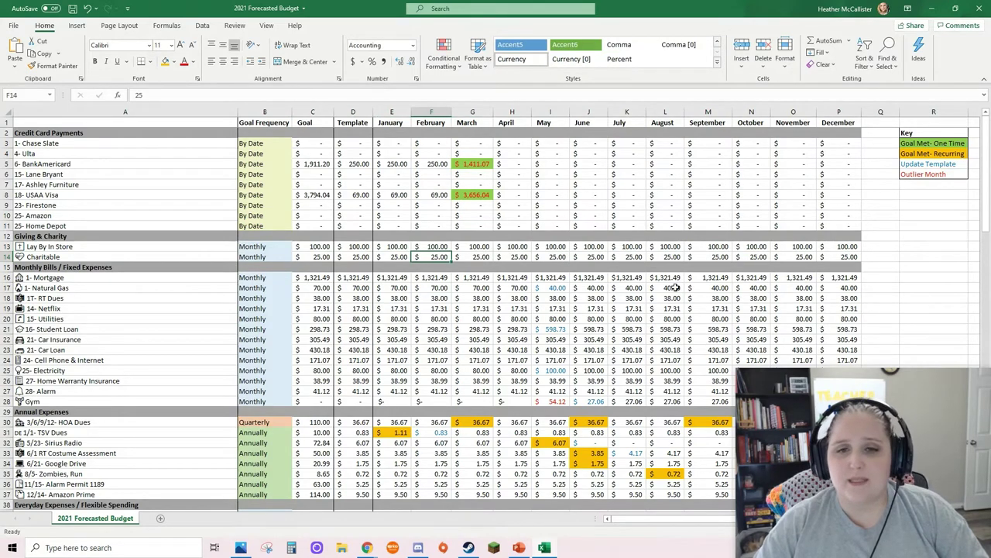
drag(472, 142, 470, 256)
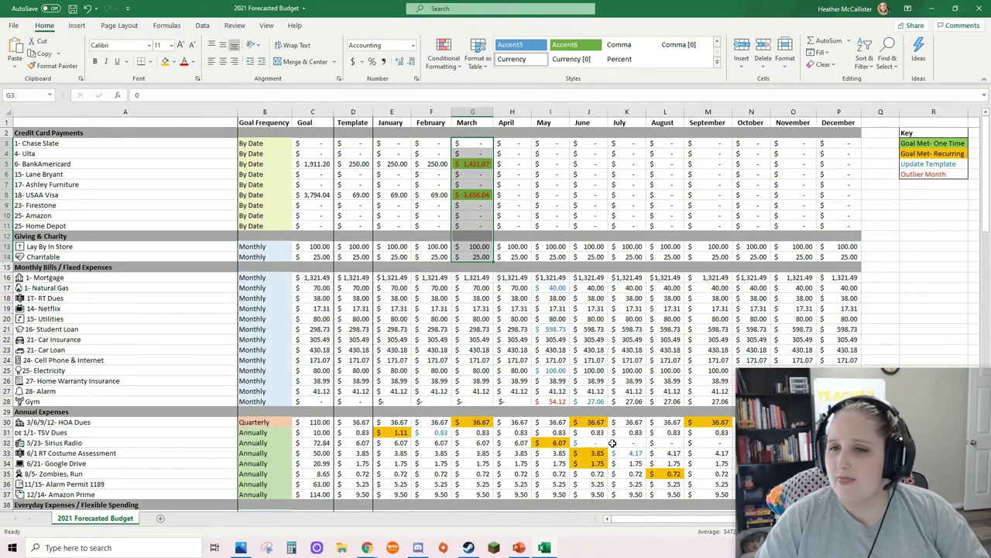
Review the Monthly Bills rows from Mortgage to Gym through March, including their Template amounts.
scroll(453, 320, down, 1)
scroll(453, 320, down, 3)
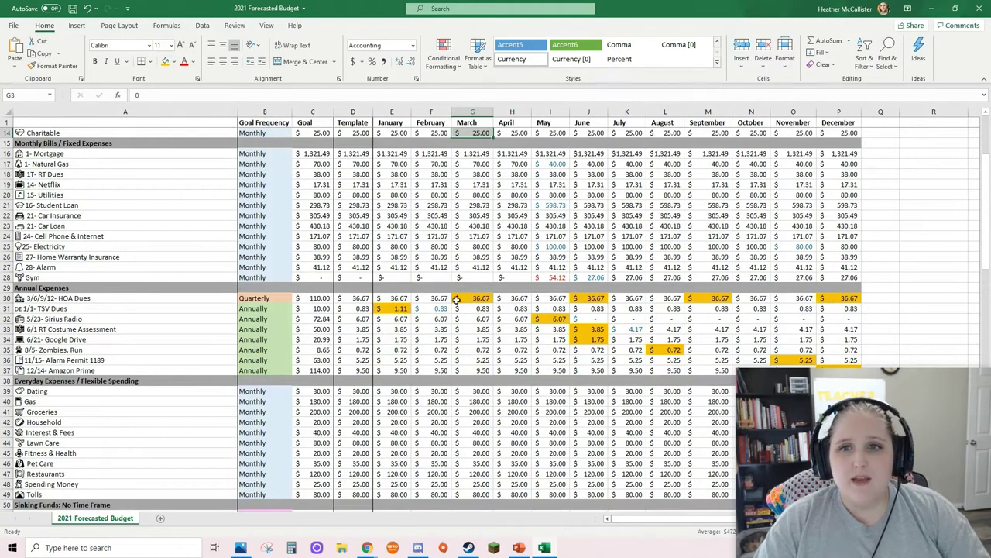
drag(481, 152, 46, 277)
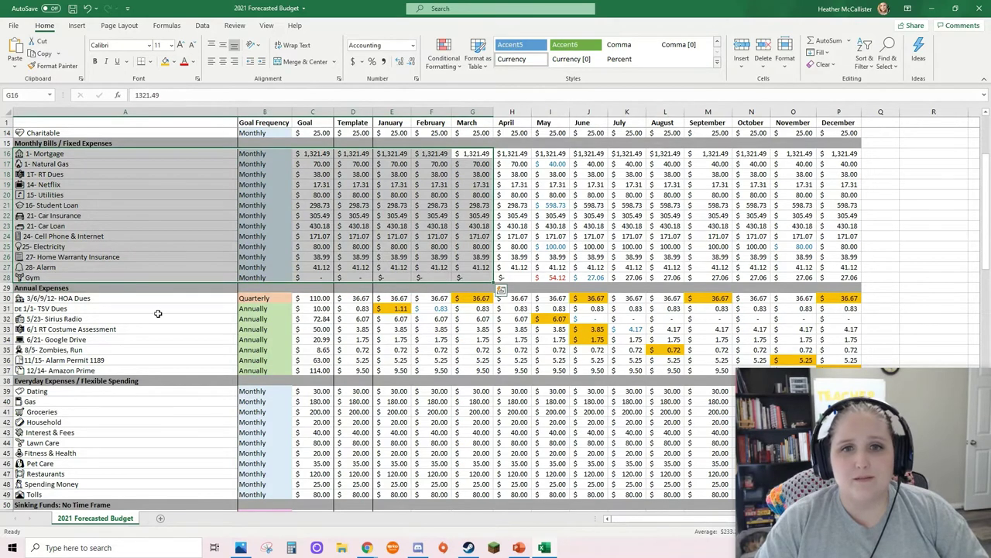
drag(349, 154, 352, 277)
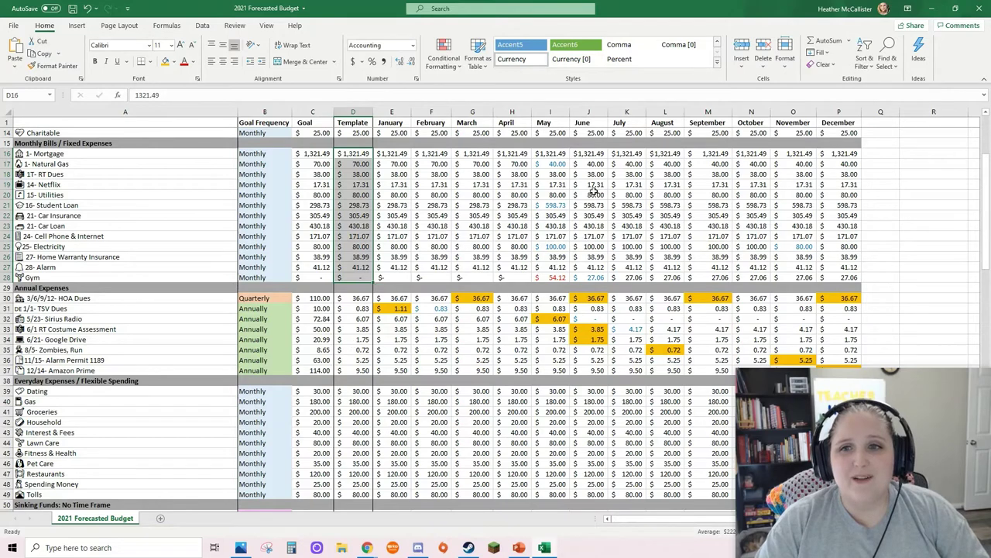
Examine the Natural Gas and Electricity rows, including their May amounts and the Electricity amounts from May through October.
click(556, 164)
click(556, 247)
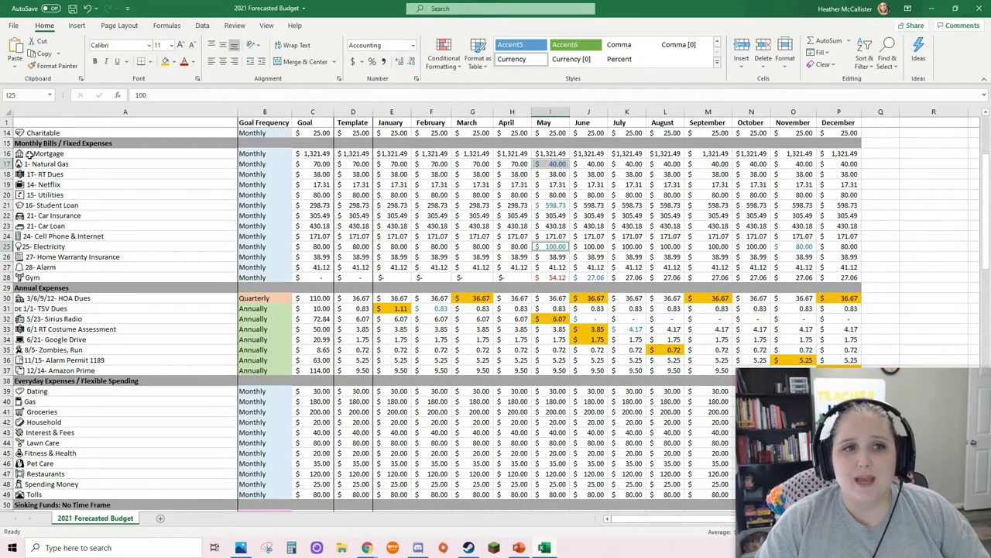
click(6, 164)
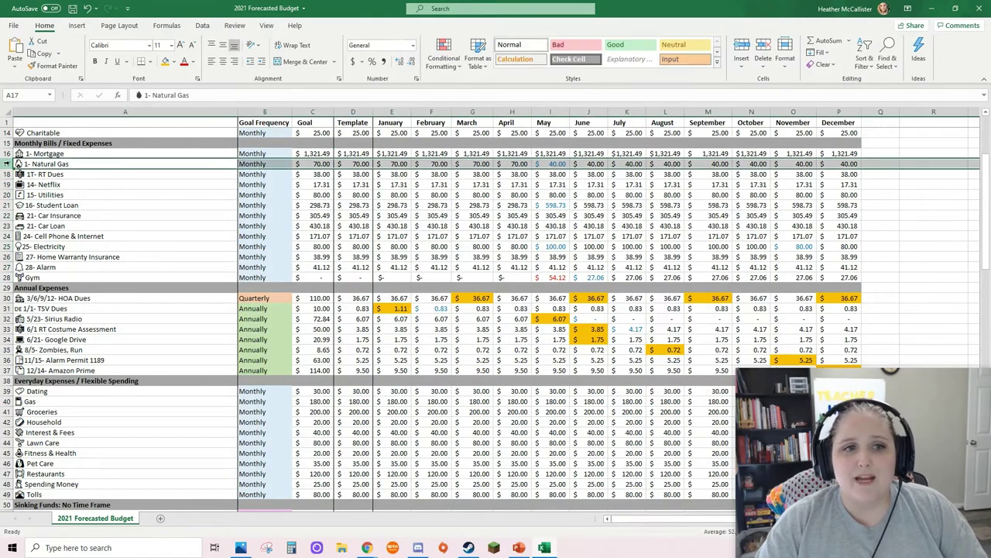
click(6, 247)
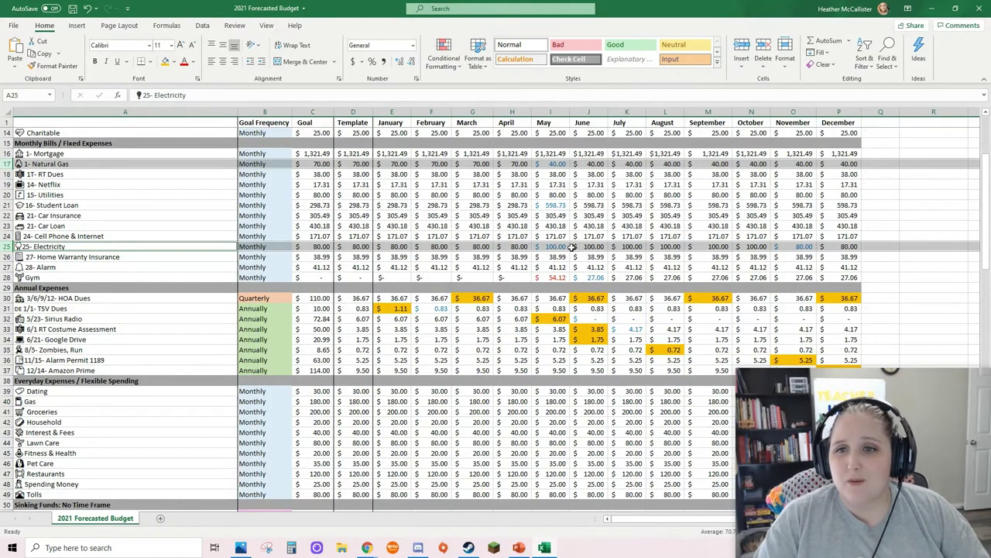
drag(557, 246, 761, 247)
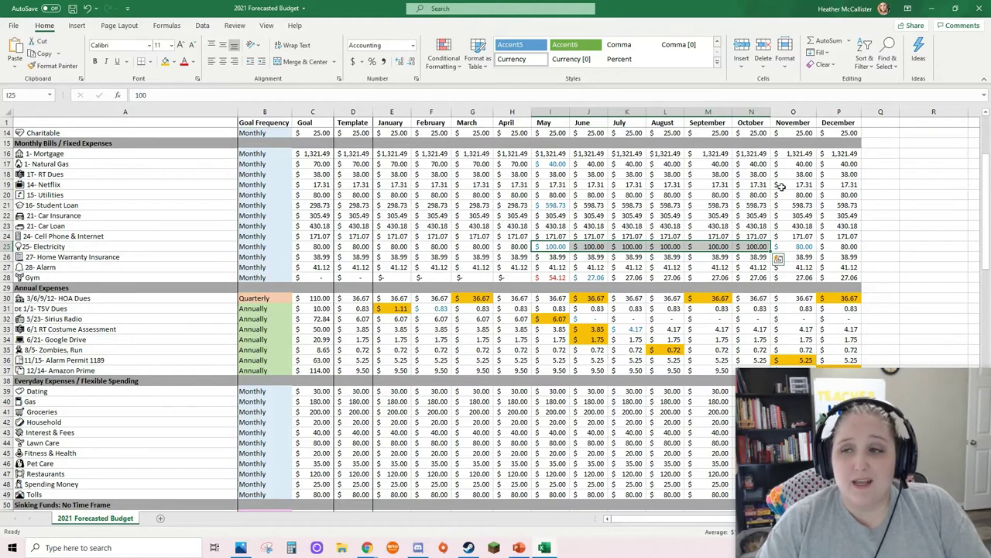
Check the color key against May's Natural Gas and Electricity amounts and November's Electricity amount.
scroll(779, 259, up, 4)
click(936, 163)
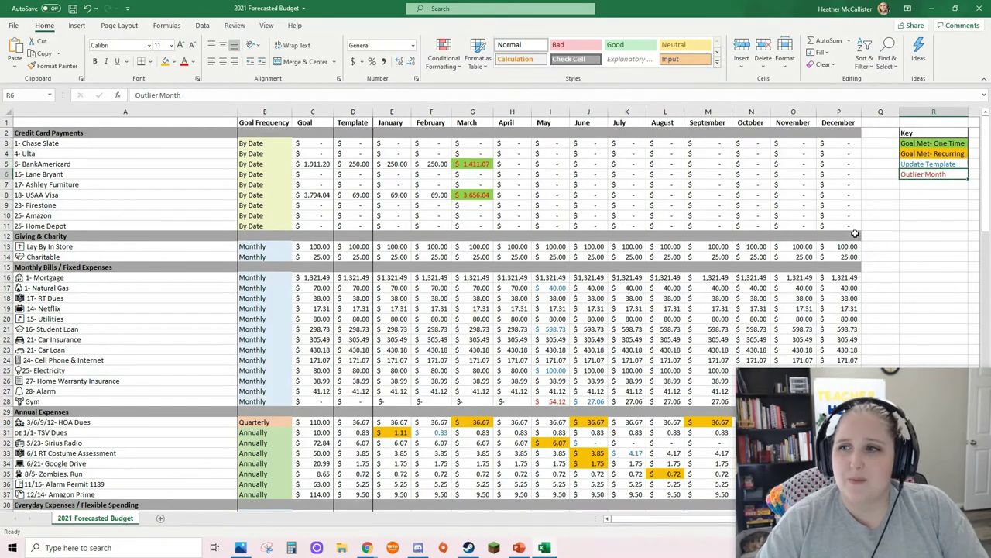
scroll(577, 339, down, 3)
click(556, 277)
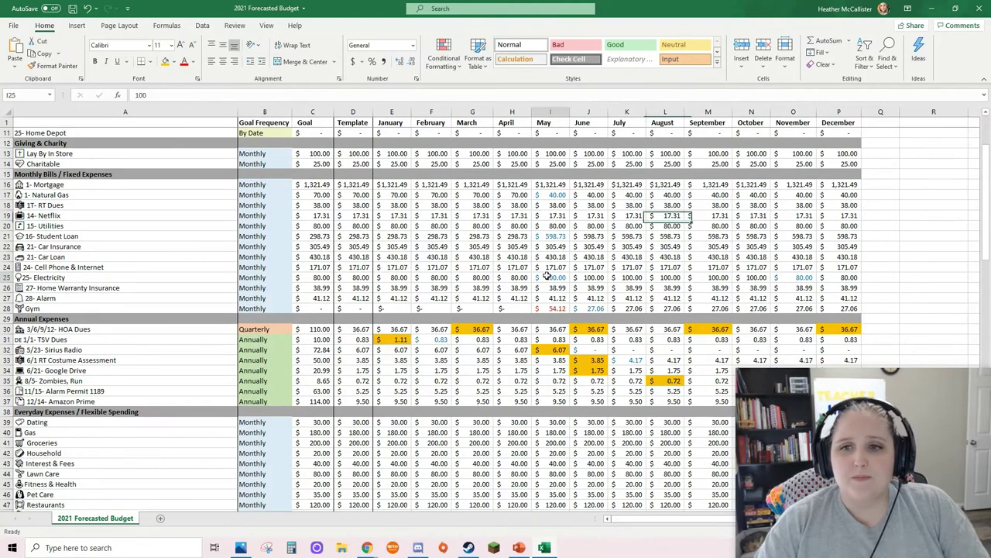
click(555, 194)
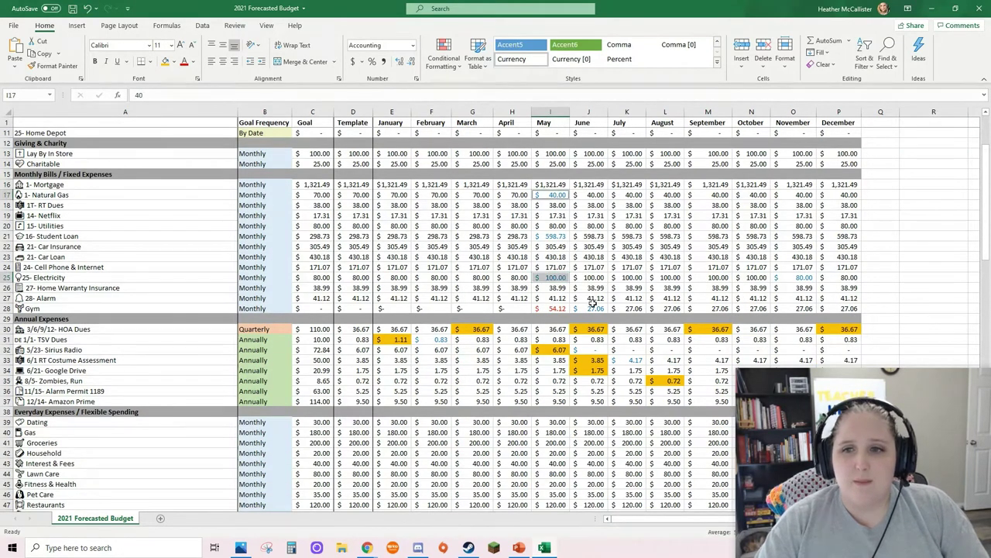
click(791, 278)
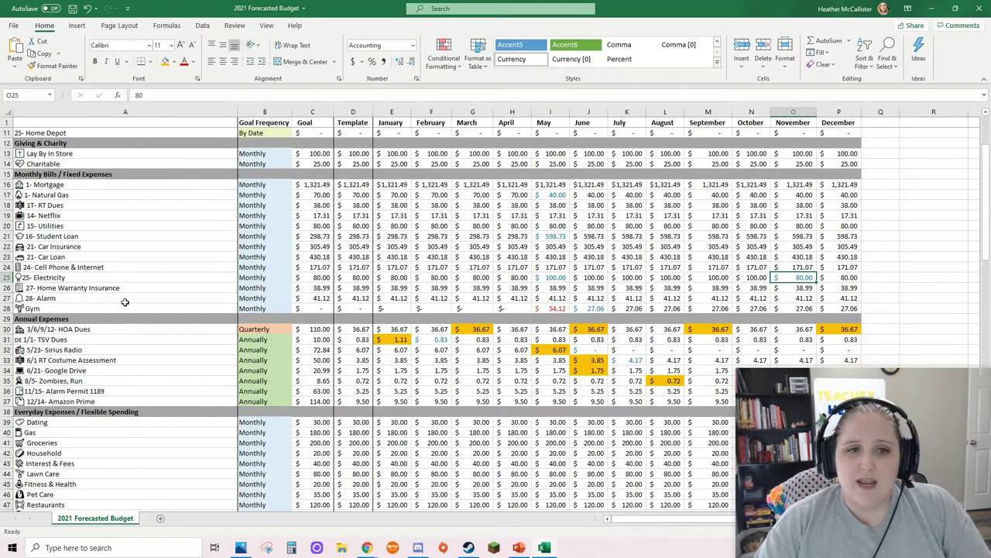
Review the Gym row and its May amount, along with the March payments for BankAmericard through Firestone.
click(9, 308)
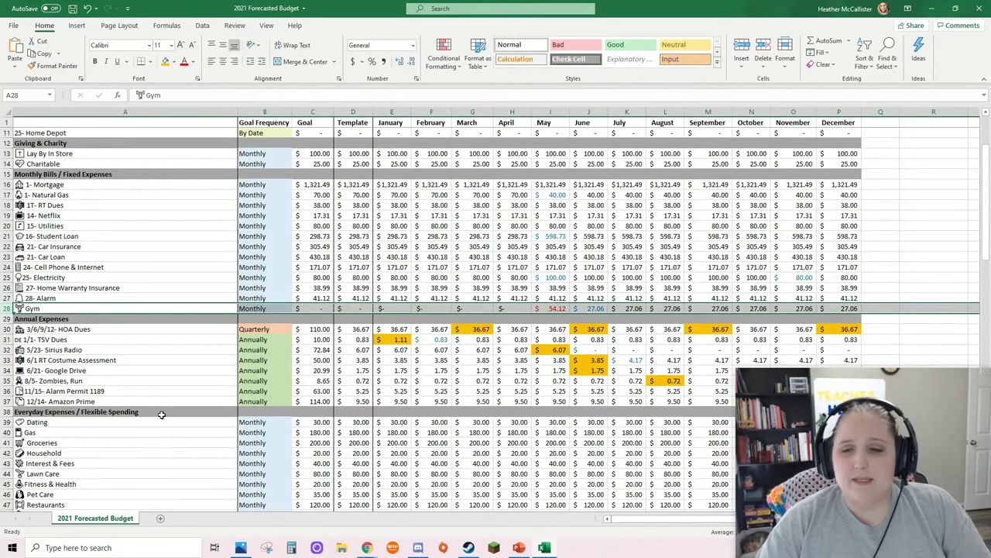
click(553, 309)
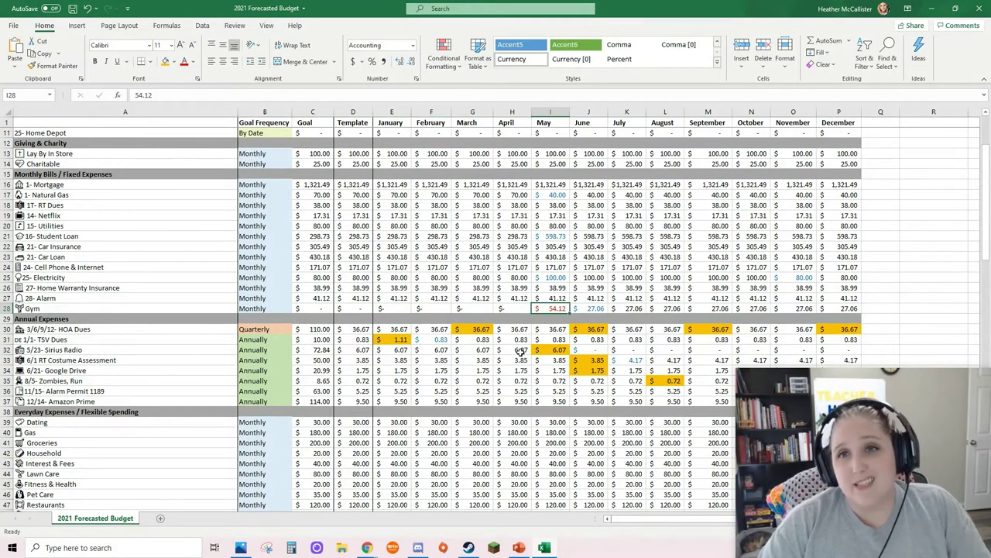
scroll(520, 351, up, 3)
drag(472, 163, 472, 204)
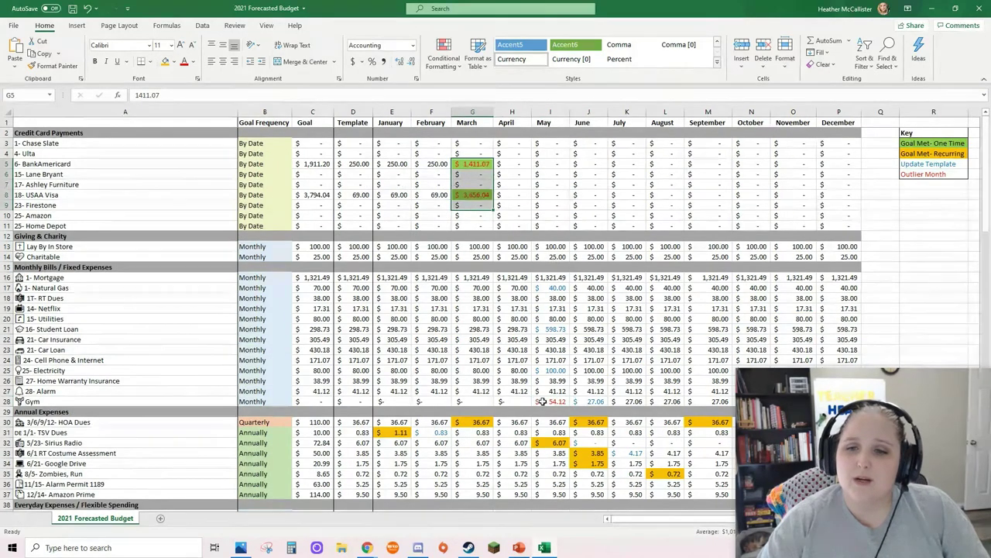
Compare the Gym amounts for May and June with the Gym goal.
scroll(543, 402, down, 5)
click(554, 248)
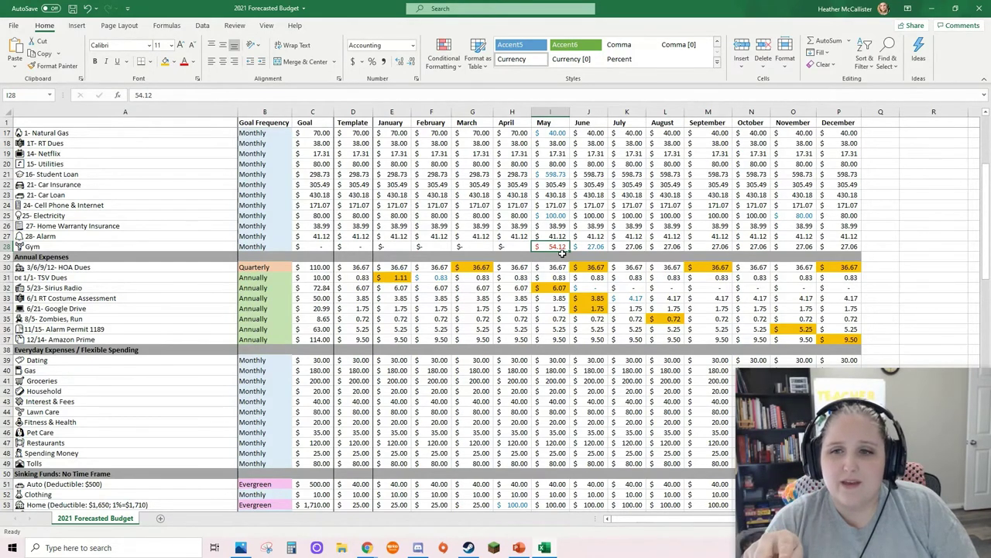
click(599, 246)
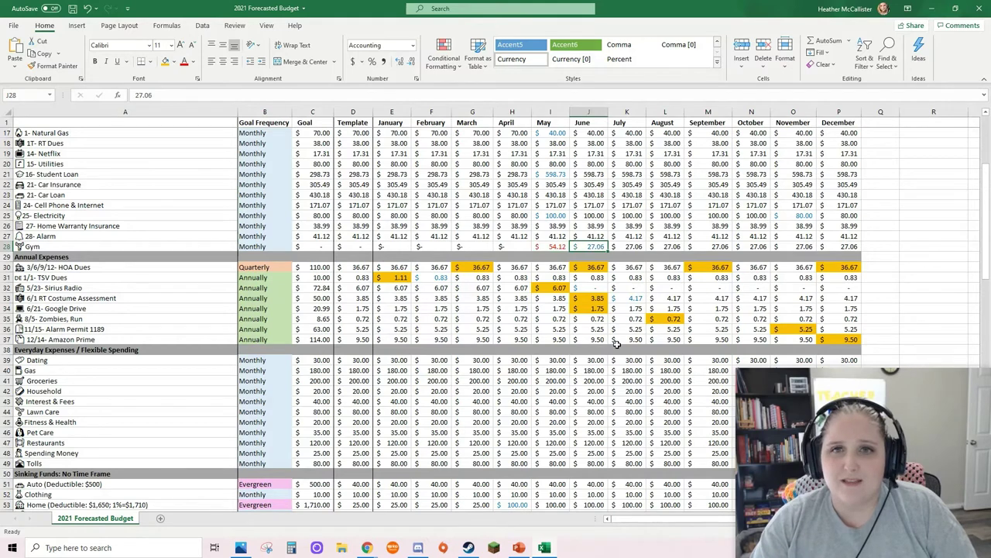
click(318, 246)
click(593, 245)
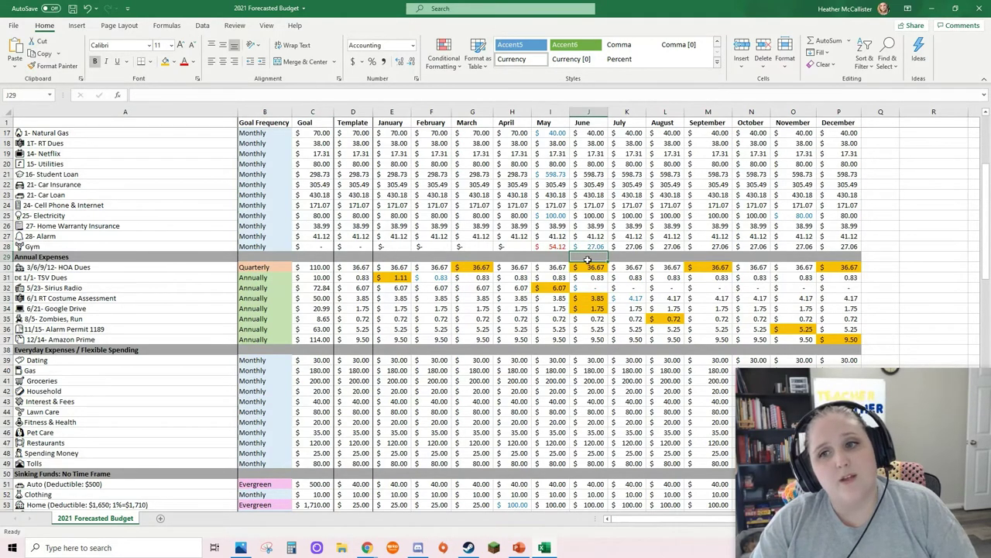
Review the goal frequencies from credit cards through monthly bills, then the By Date credit cards and their March payments.
scroll(355, 312, down, 2)
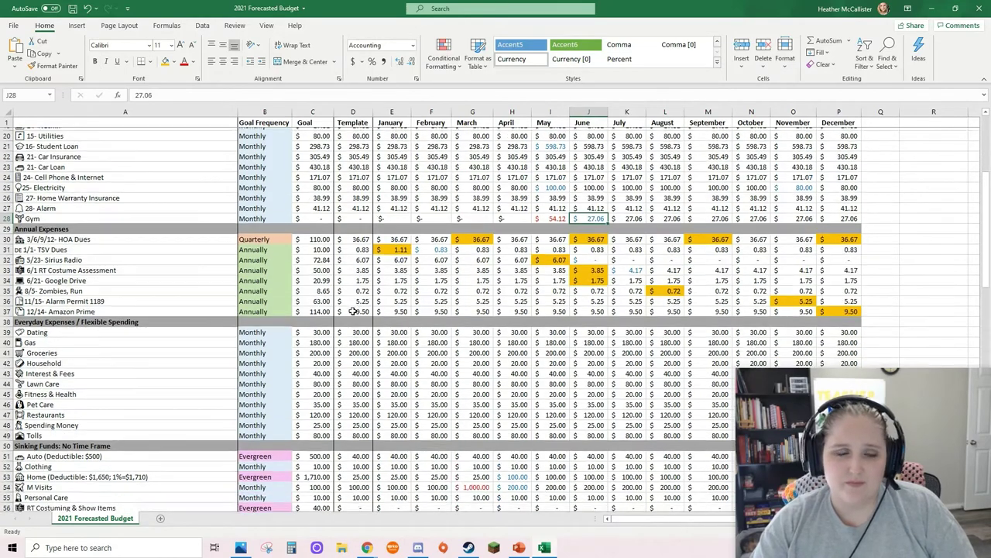
scroll(353, 310, up, 7)
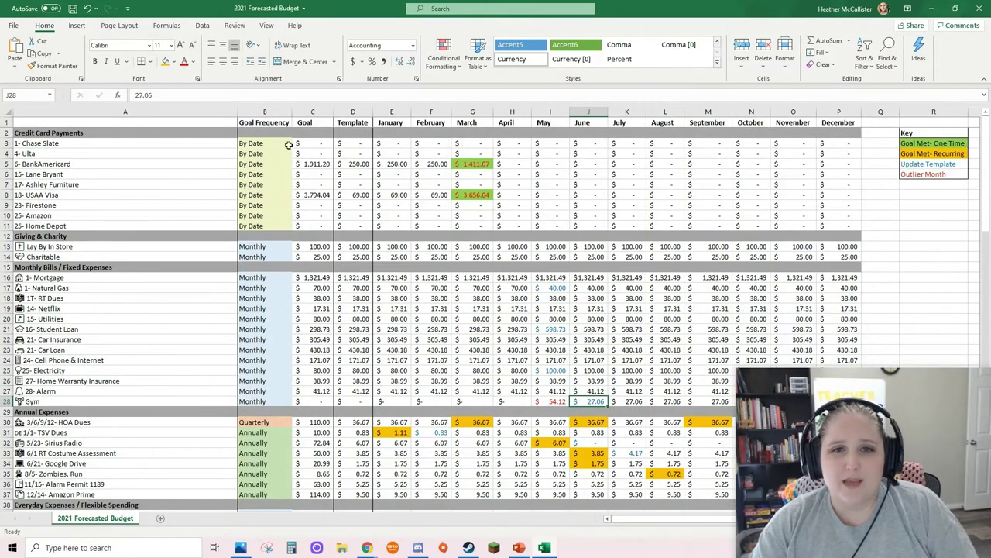
drag(287, 145, 279, 401)
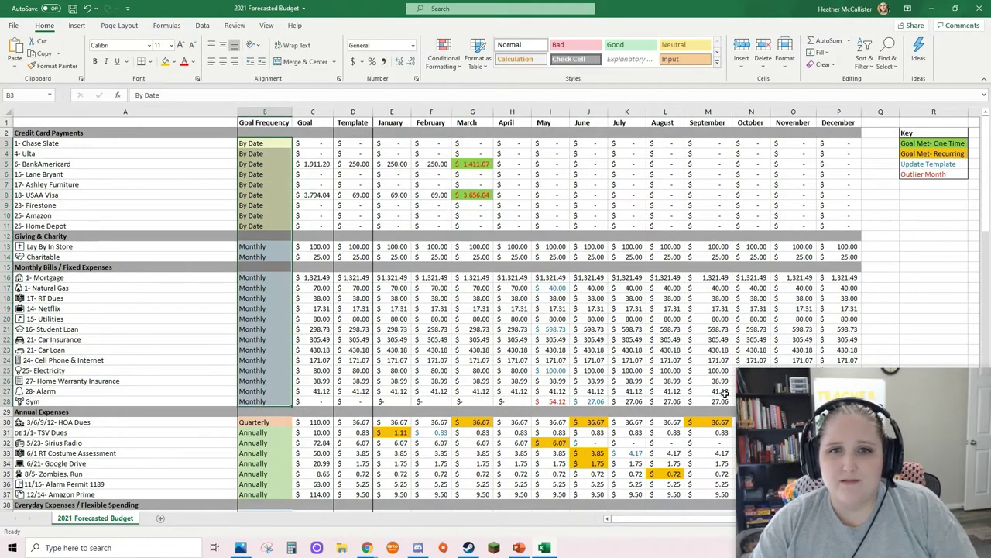
click(392, 215)
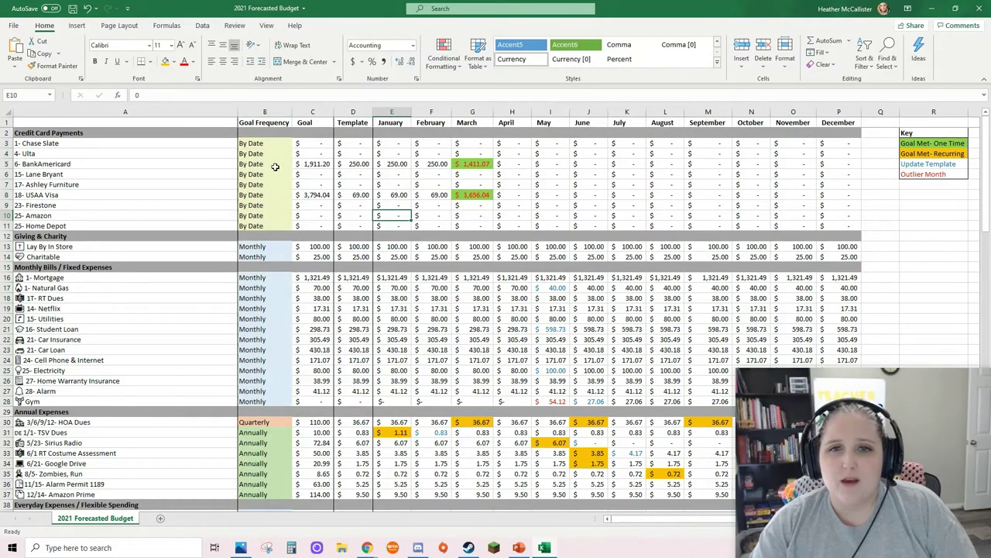
drag(274, 144, 267, 226)
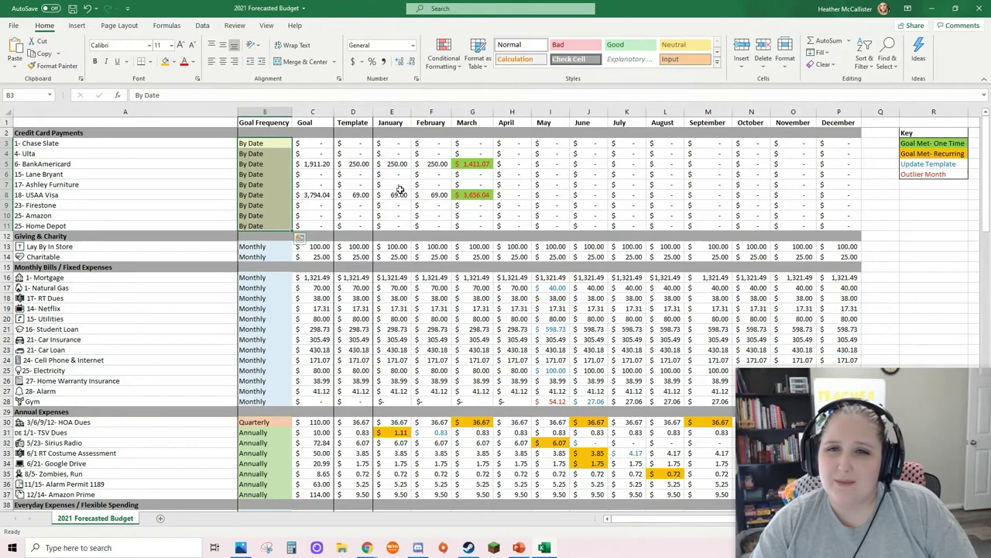
drag(471, 144, 472, 223)
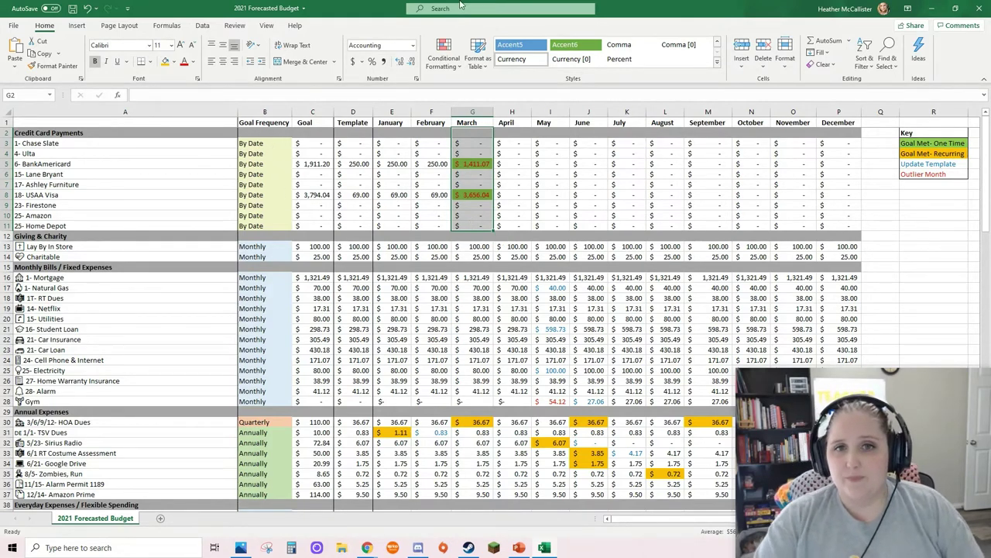
Inspect the highlighted Annual Expenses amounts from January through June, from TSV Dues to the June HOA Dues.
scroll(422, 279, down, 4)
scroll(447, 351, down, 1)
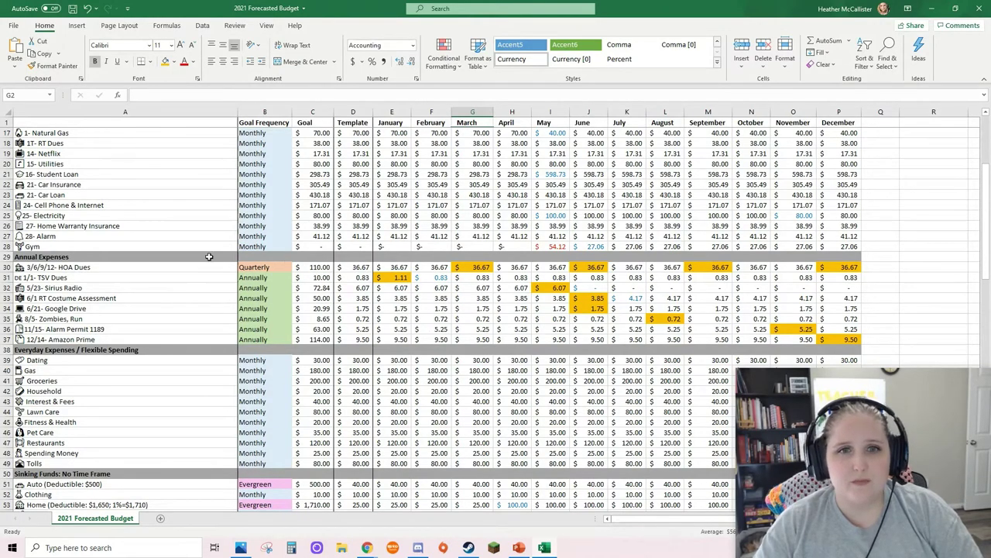
scroll(358, 255, up, 1)
scroll(358, 255, down, 4)
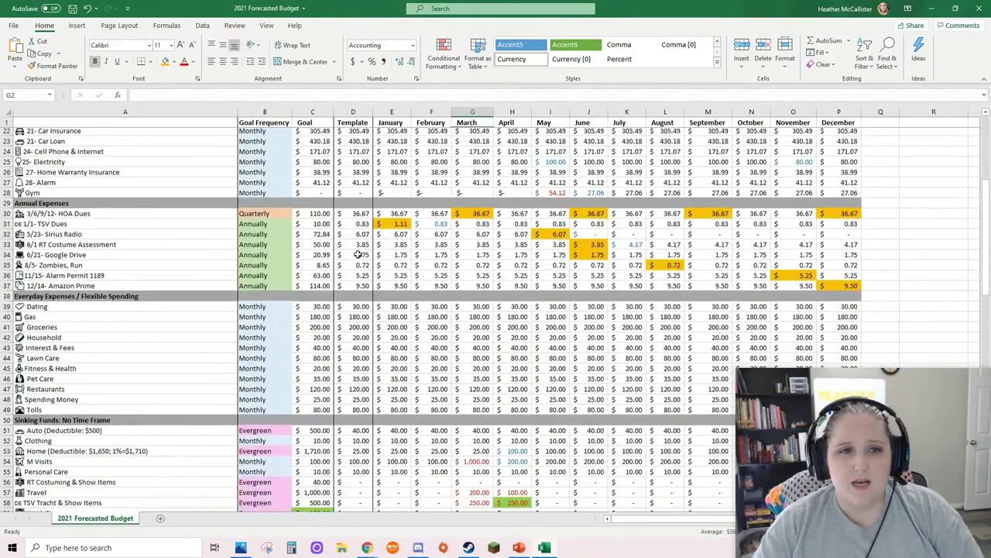
click(398, 185)
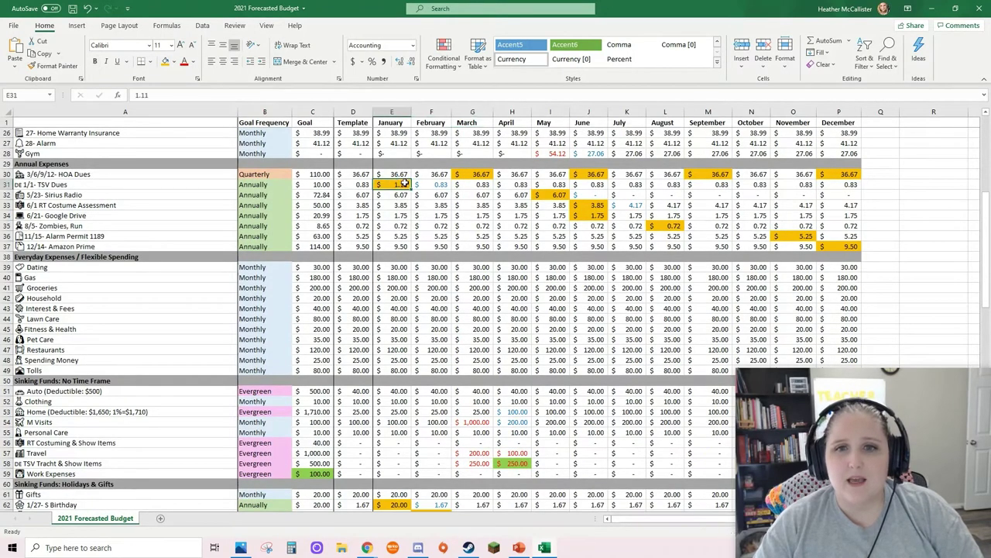
click(481, 172)
click(550, 194)
click(593, 205)
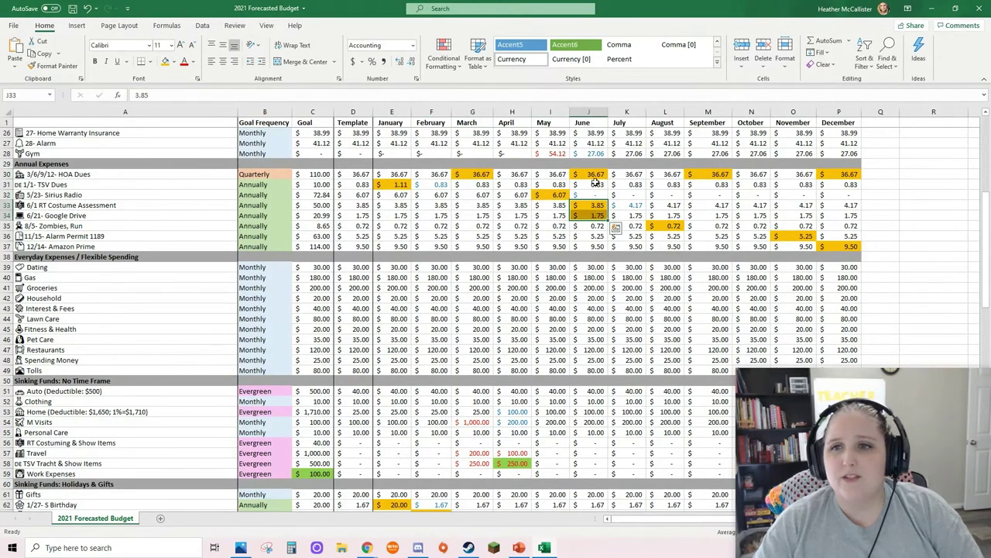
click(593, 175)
Inspect the highlighted Annual Expenses amounts from August through December, from Zombies, Run to the December HOA Dues.
click(664, 225)
click(714, 175)
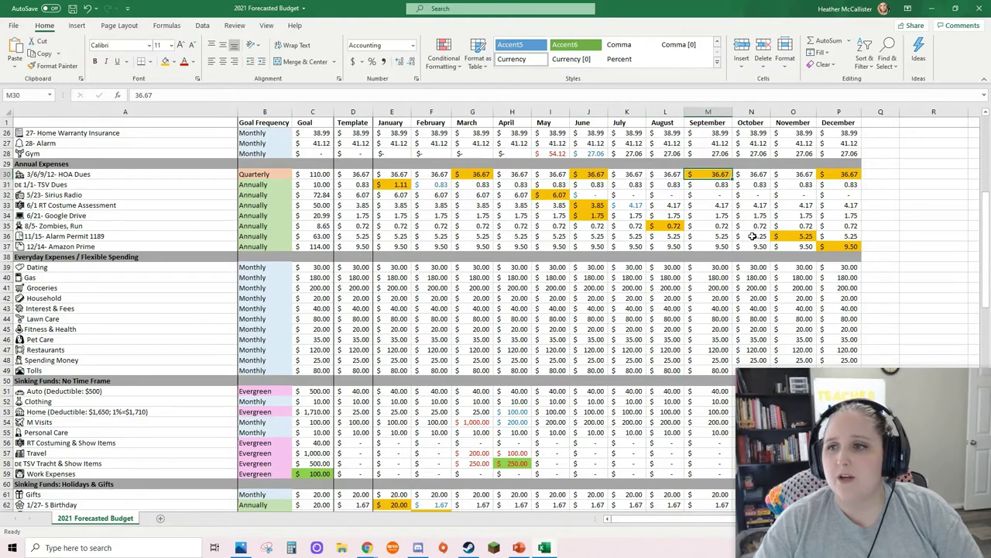
click(796, 237)
click(855, 246)
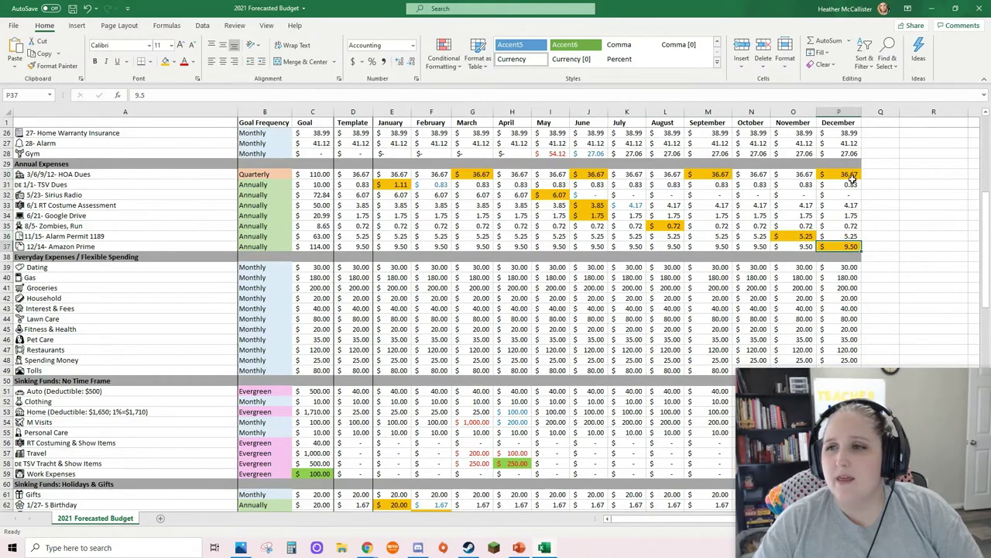
key(ctrl+Up)
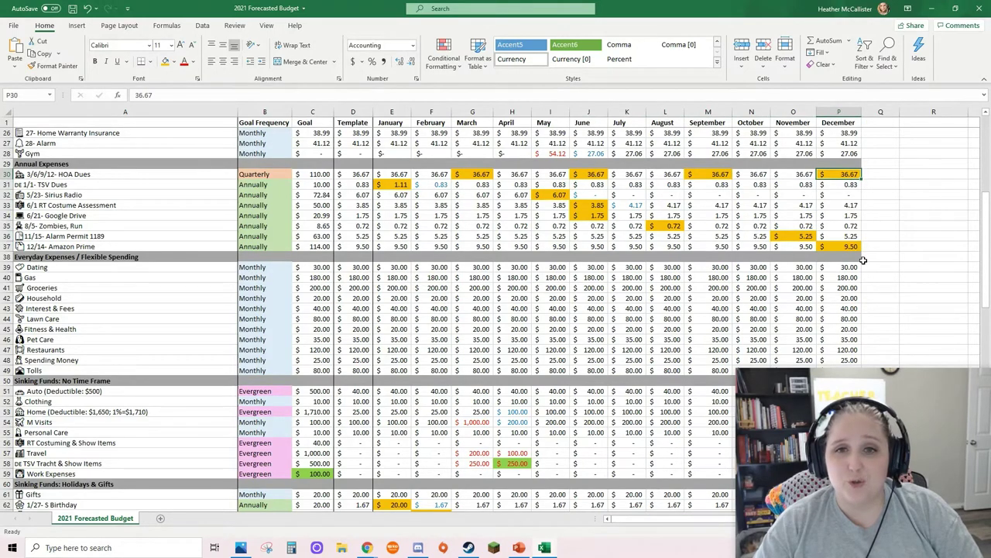
Check the HOA Dues amounts for March, June, September and December against their goal frequency.
click(475, 176)
click(594, 175)
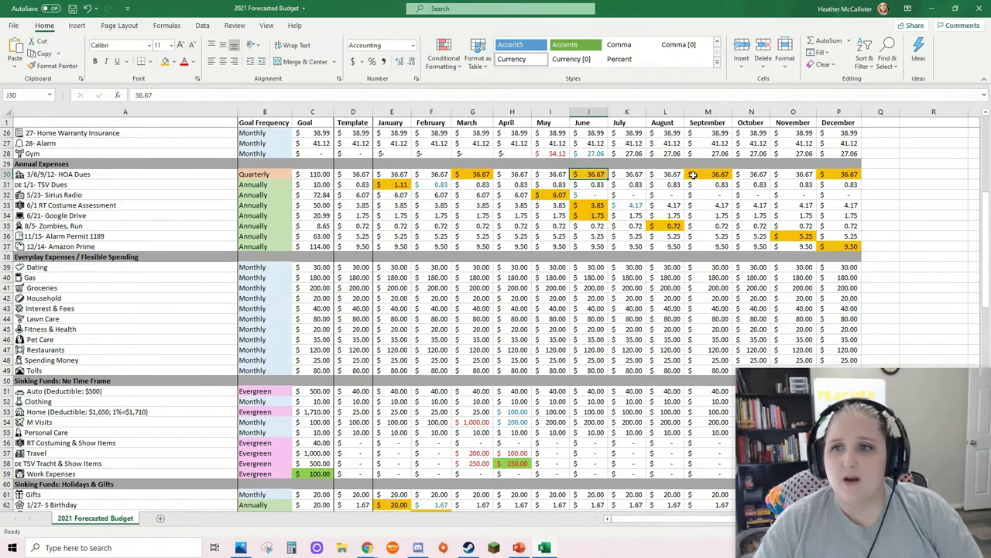
click(709, 174)
click(823, 175)
click(252, 177)
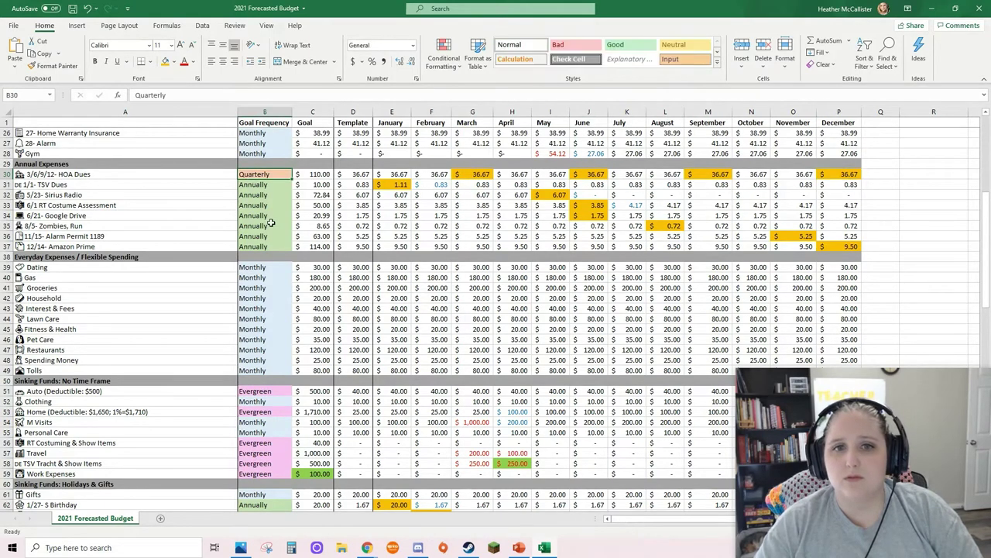
Compare the HOA Dues goal with the amounts in the four quarterly due months.
click(310, 175)
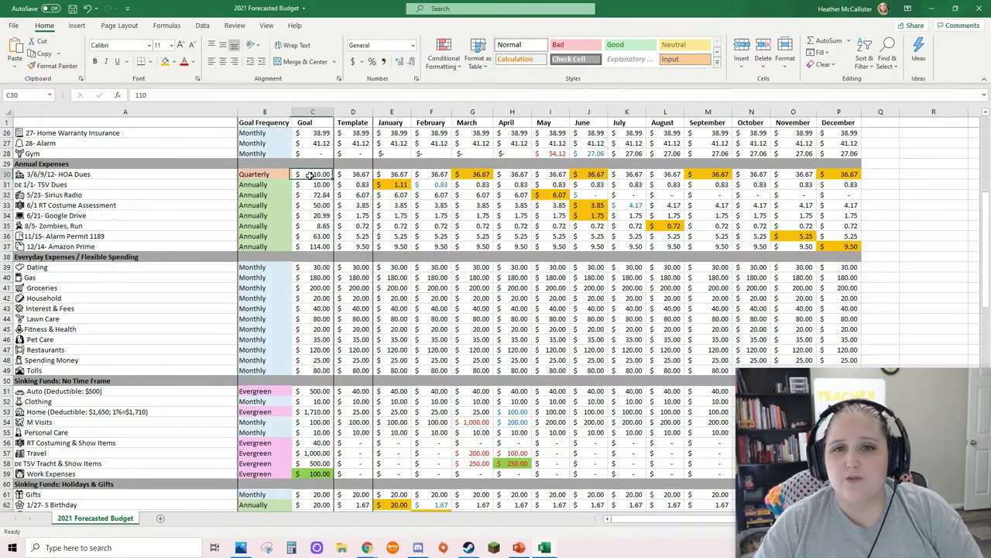
click(469, 174)
click(594, 173)
click(695, 175)
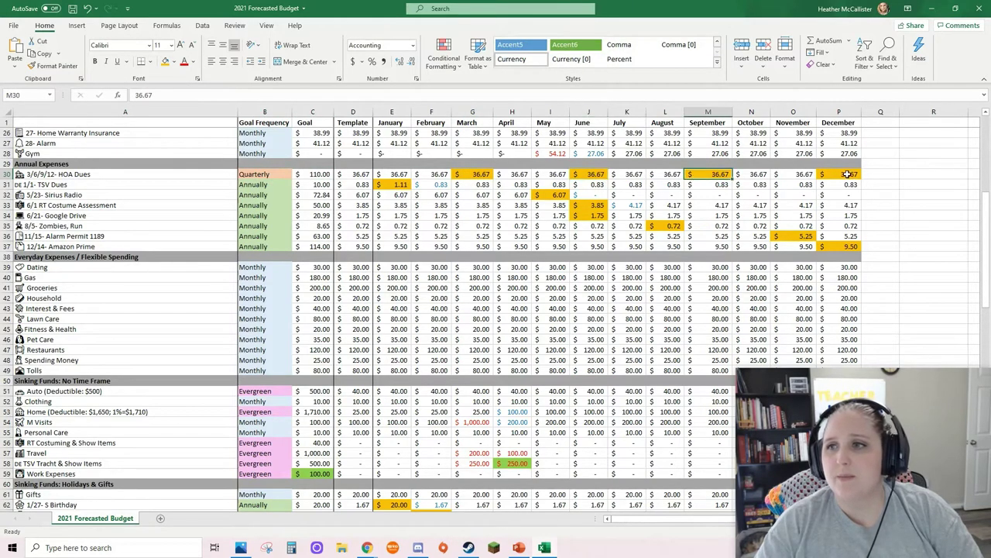
click(848, 174)
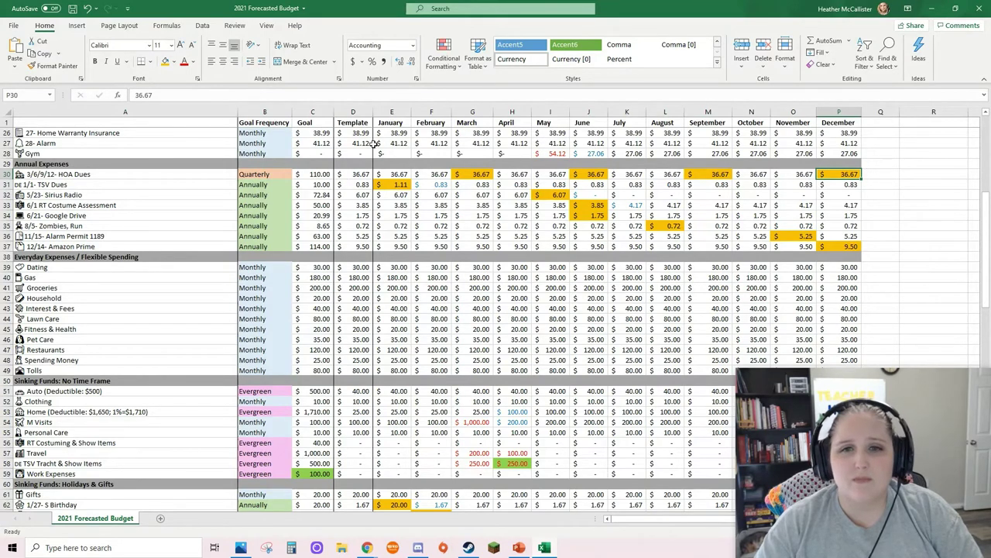
Compare the January TSV Dues amount with the February through December amounts in the same row.
click(401, 186)
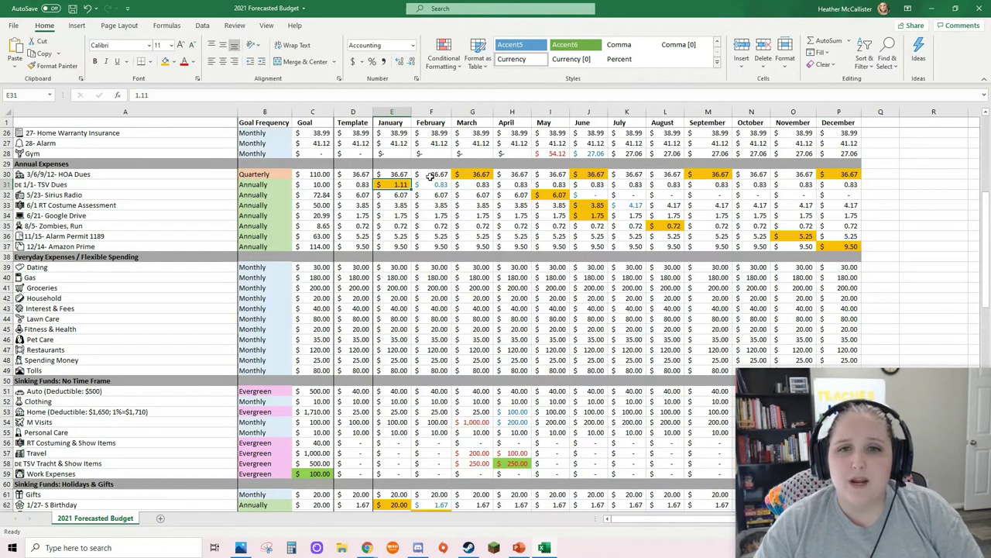
drag(431, 184, 839, 187)
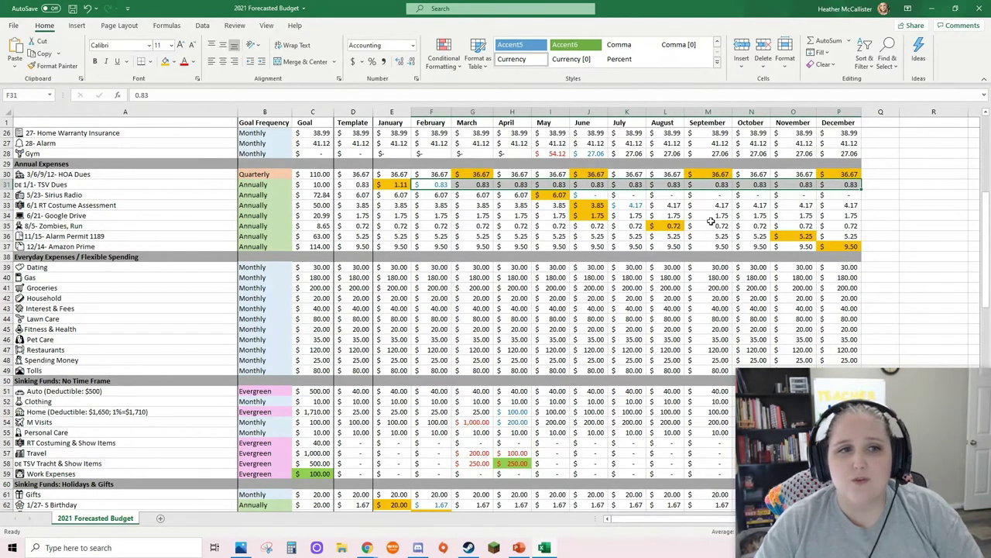
click(395, 185)
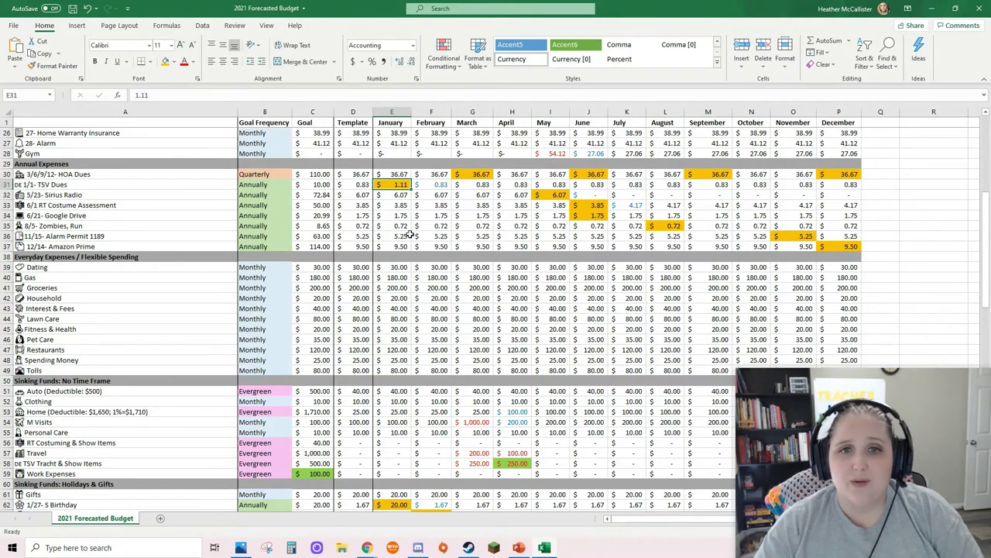
Set the TSV Dues template amount to 1.11, matching the January amount.
click(433, 184)
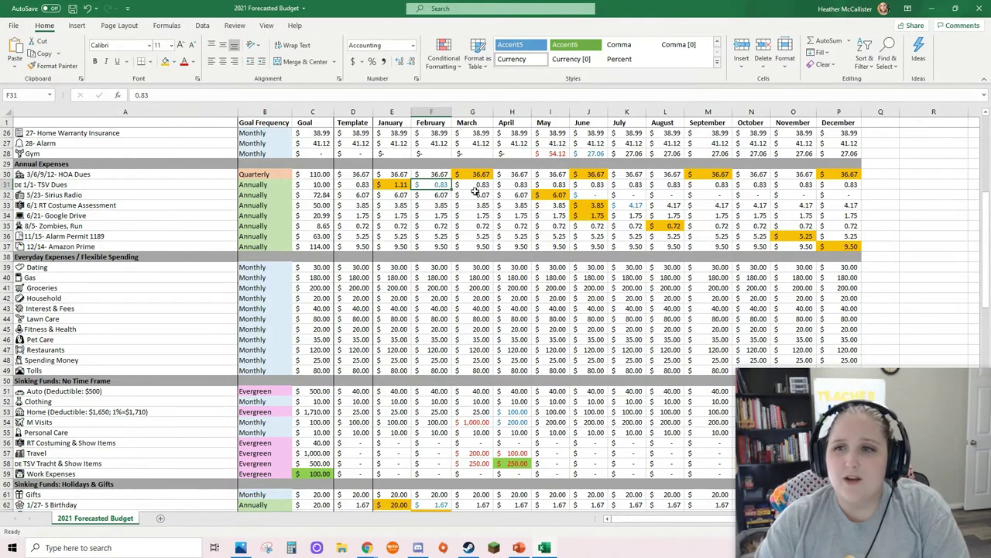
click(354, 184)
key(Down)
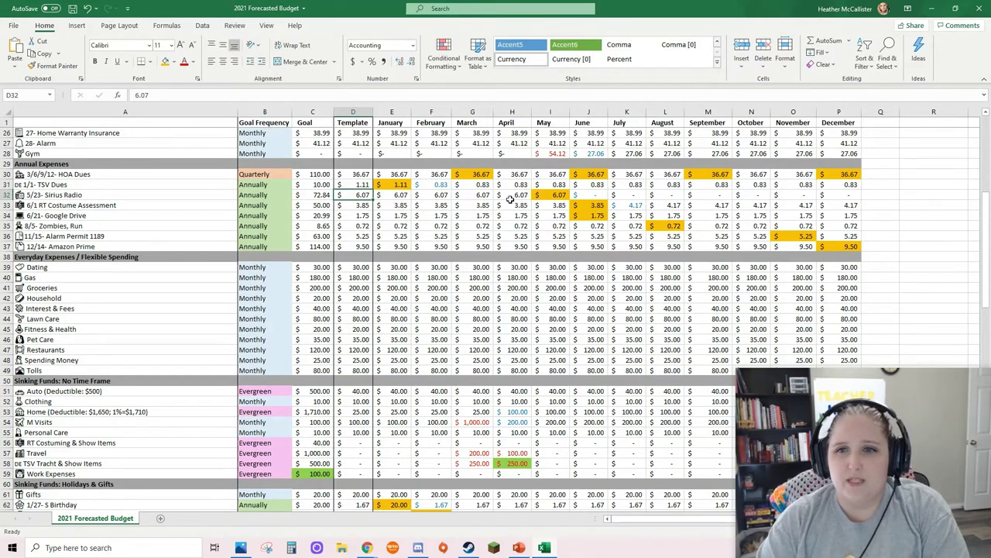
Examine the Sirius Radio goal and its monthly amounts from January to May and June to December.
click(393, 196)
drag(392, 195, 557, 195)
click(557, 195)
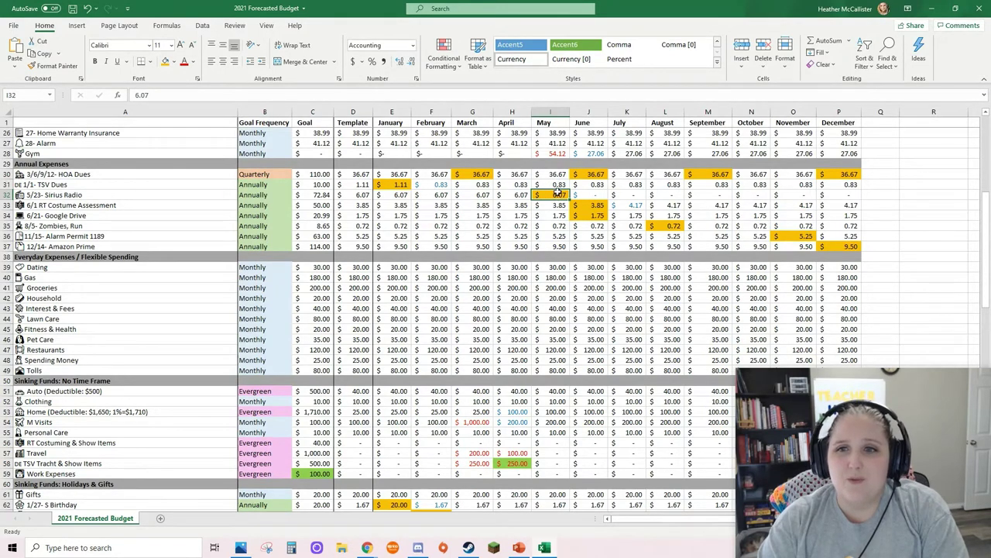
drag(588, 195, 831, 194)
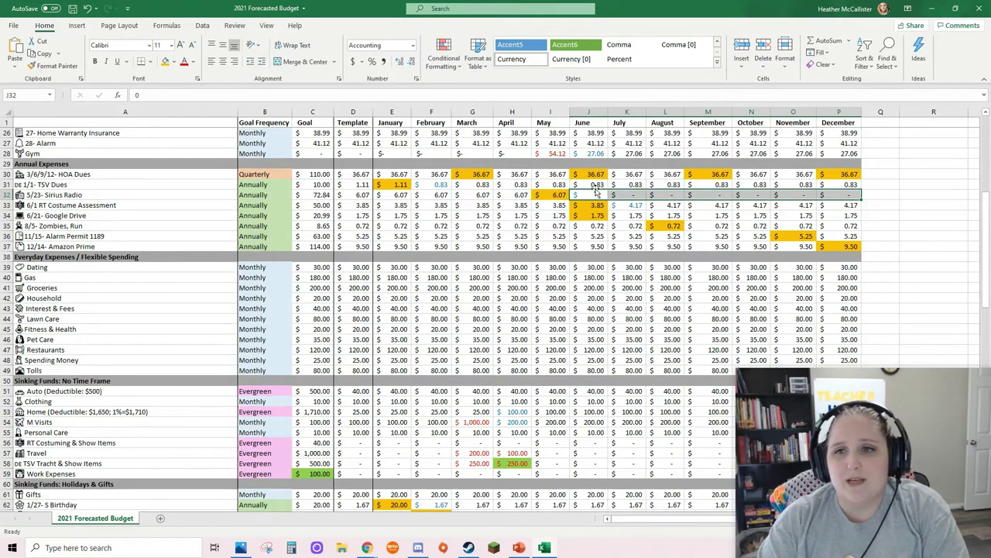
click(318, 193)
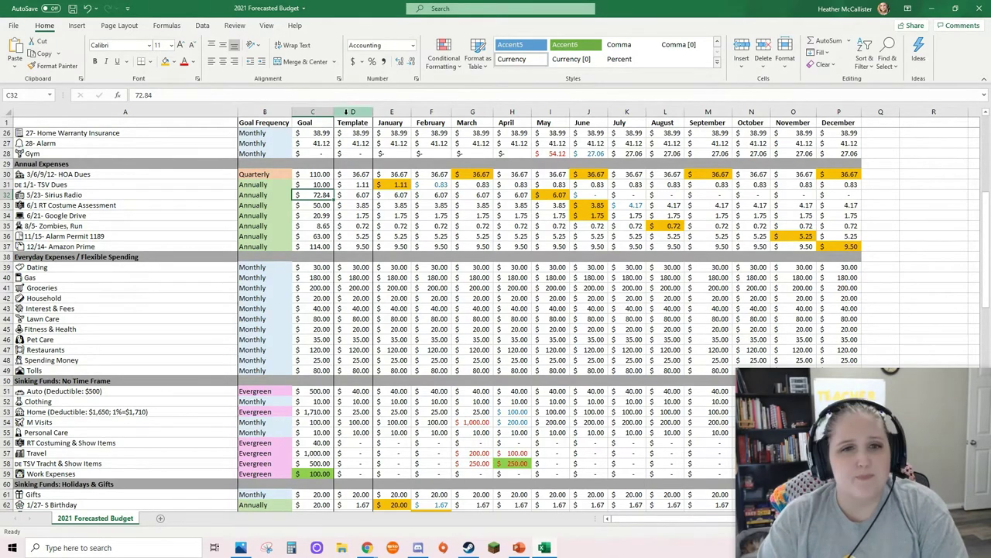
drag(385, 194, 559, 194)
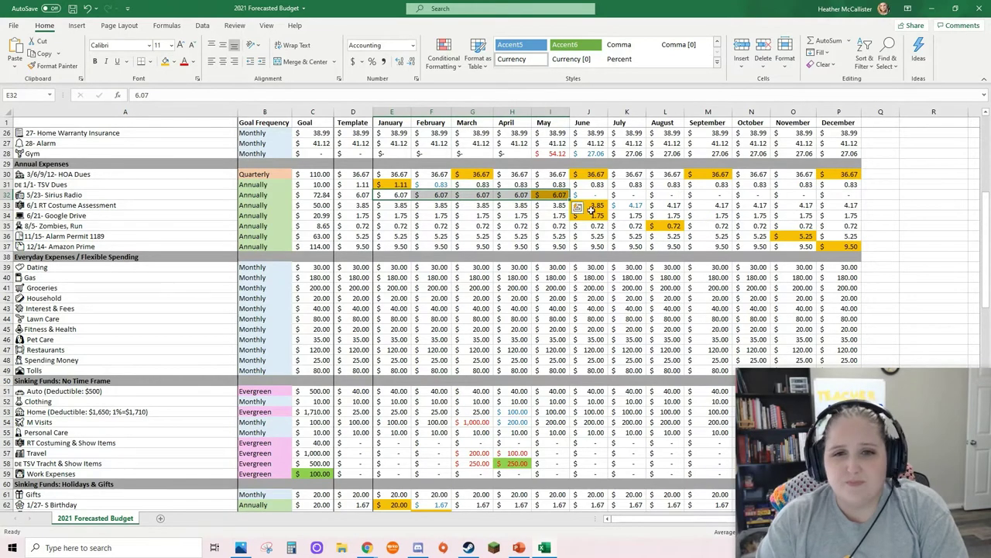
Compare the RT Costume Assessment goal and January through June amounts with the July amount and the template.
click(323, 204)
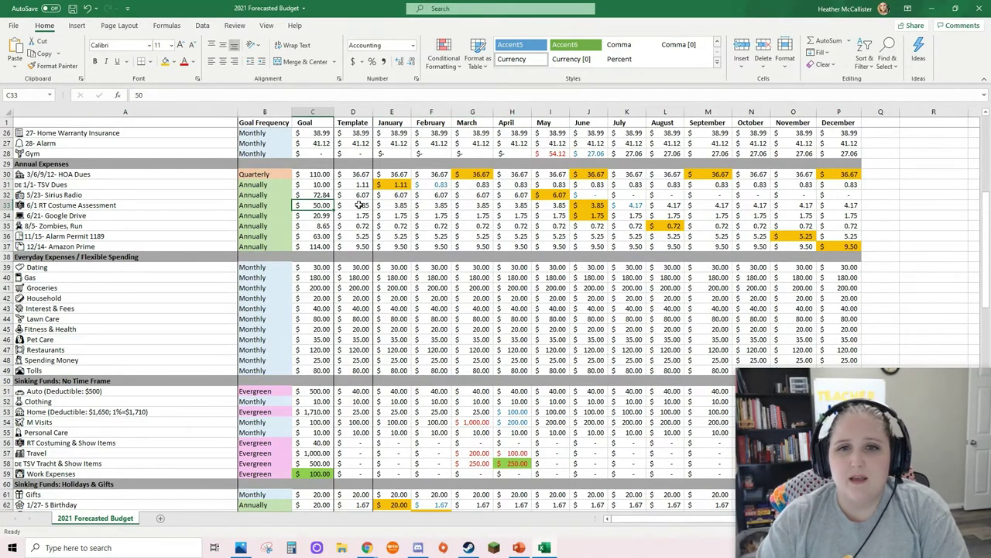
click(591, 204)
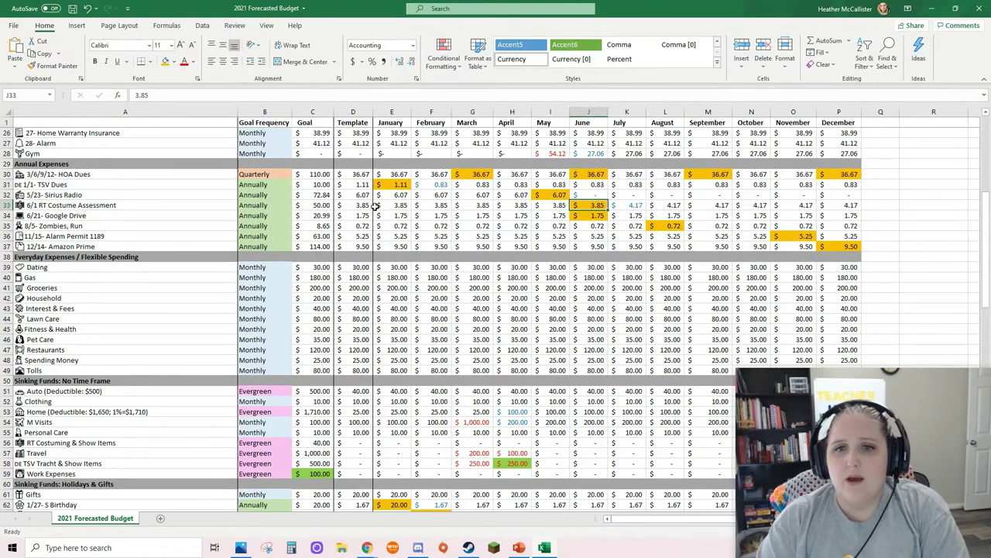
click(637, 205)
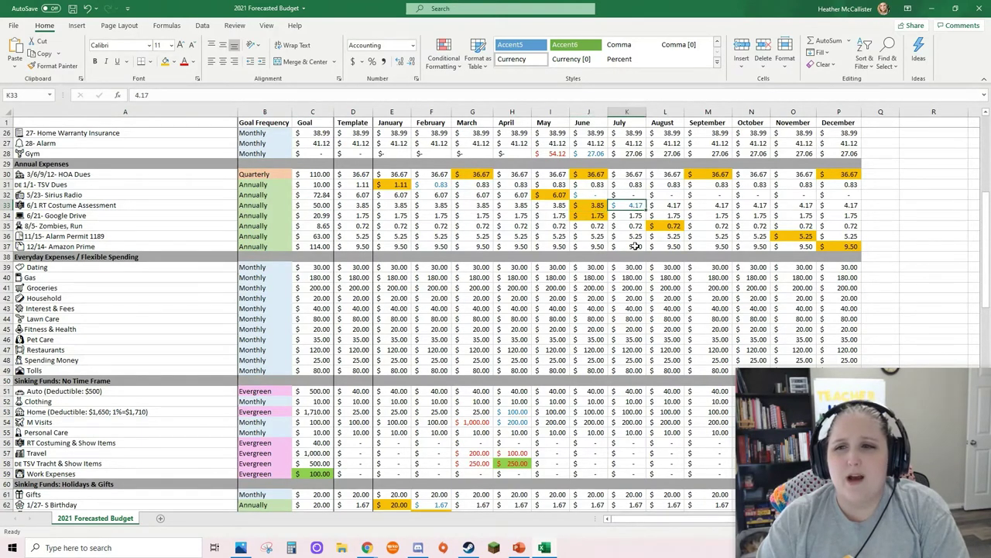
drag(599, 205, 374, 204)
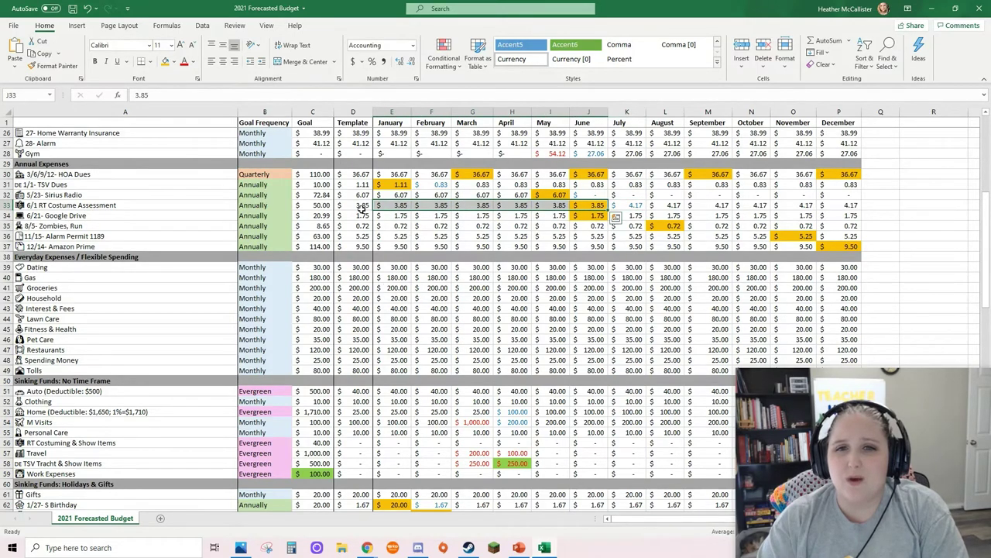
click(360, 204)
click(626, 206)
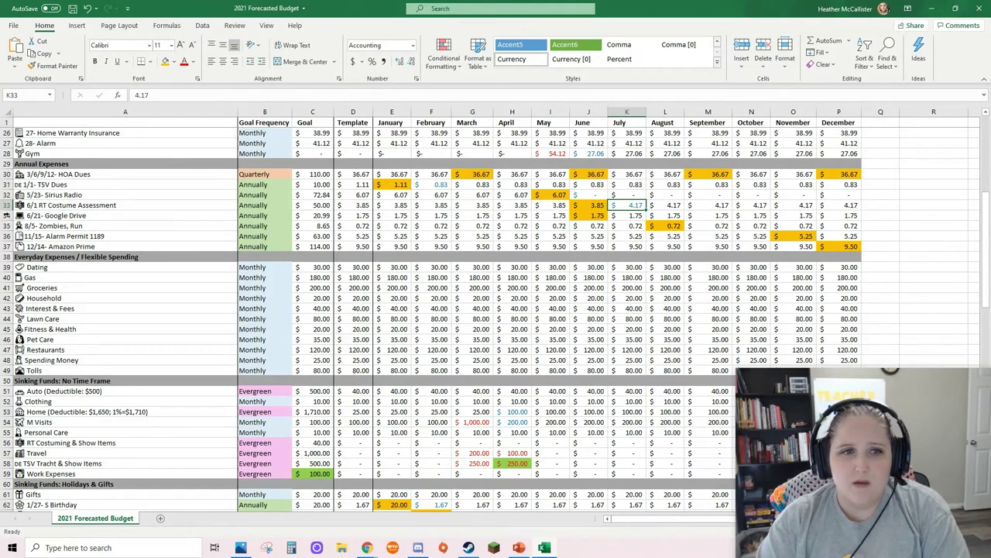
Review the Google Drive row with its June due month and the Zombies, Run row.
click(6, 216)
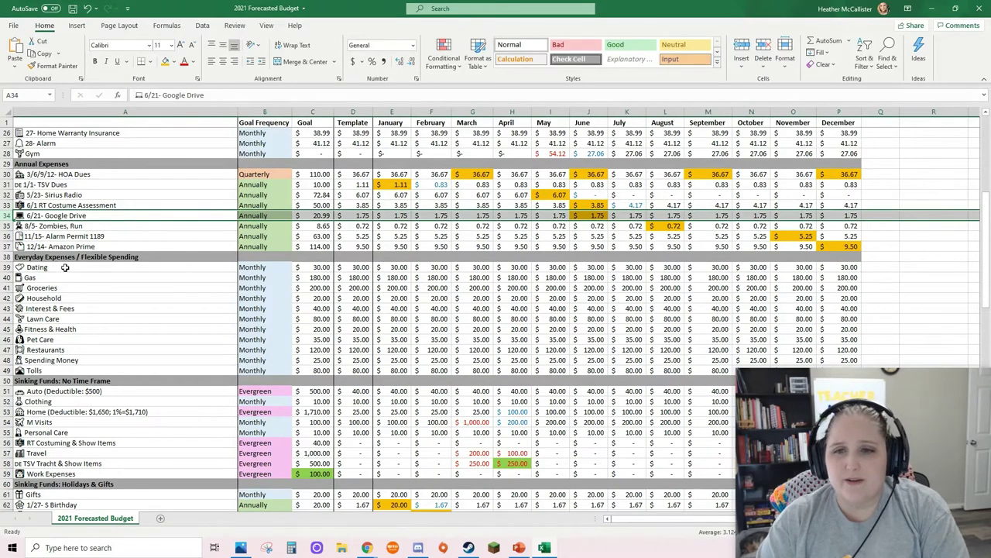
click(590, 217)
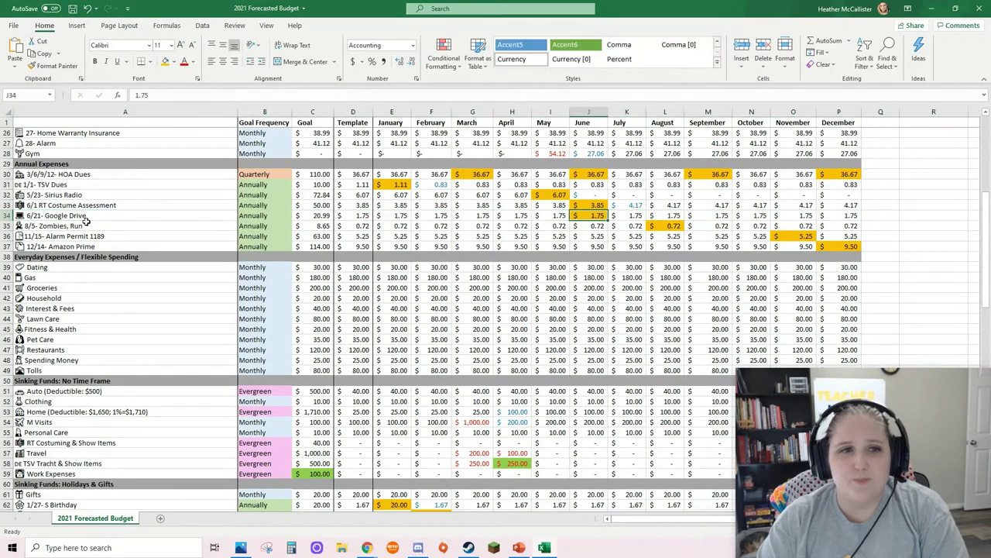
click(6, 225)
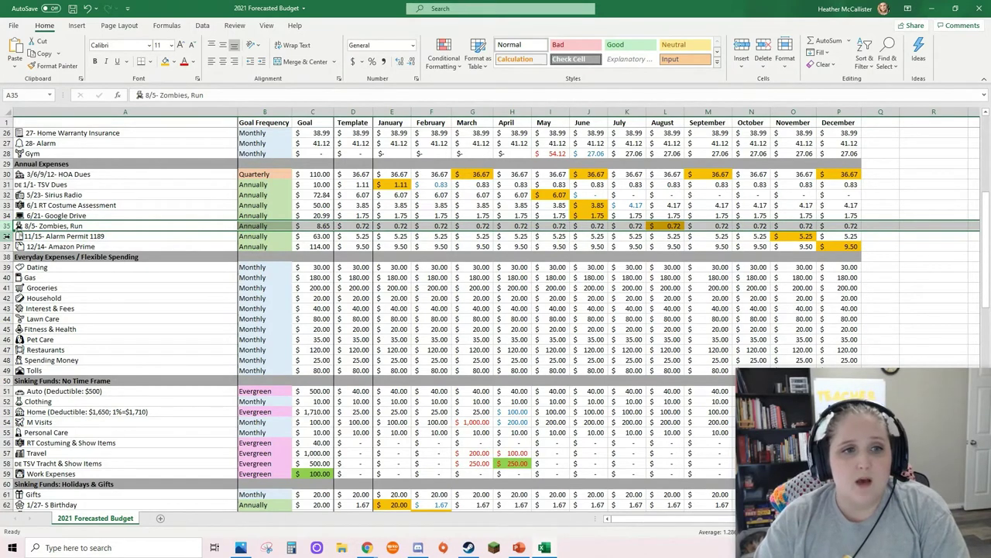
Set the annual goal for the Alarm Permit expense to 53.
click(6, 236)
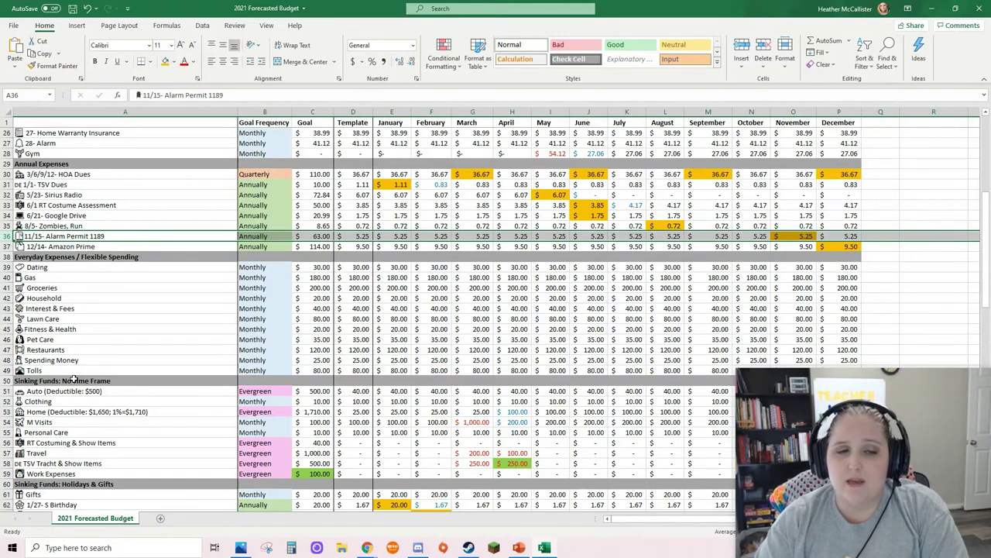
click(317, 236)
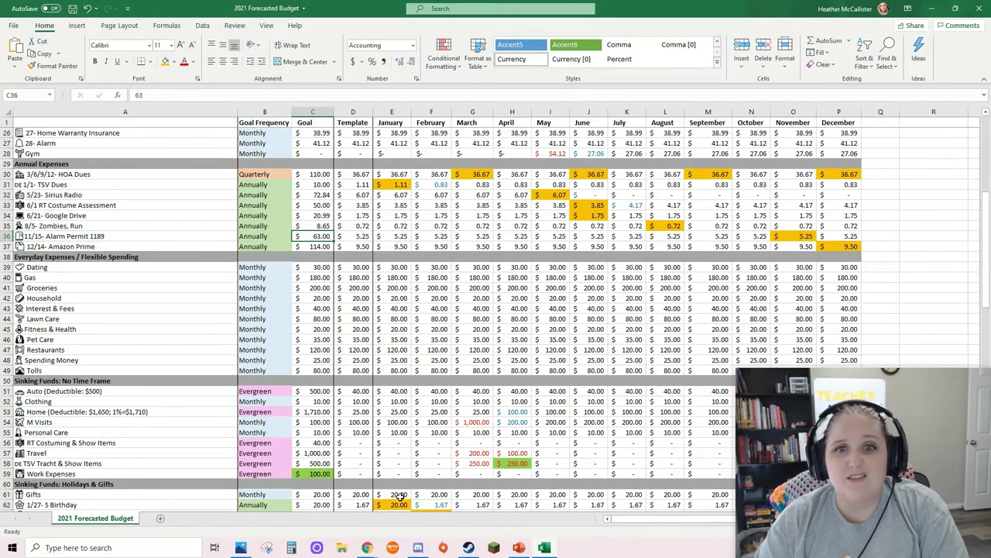
text(53)
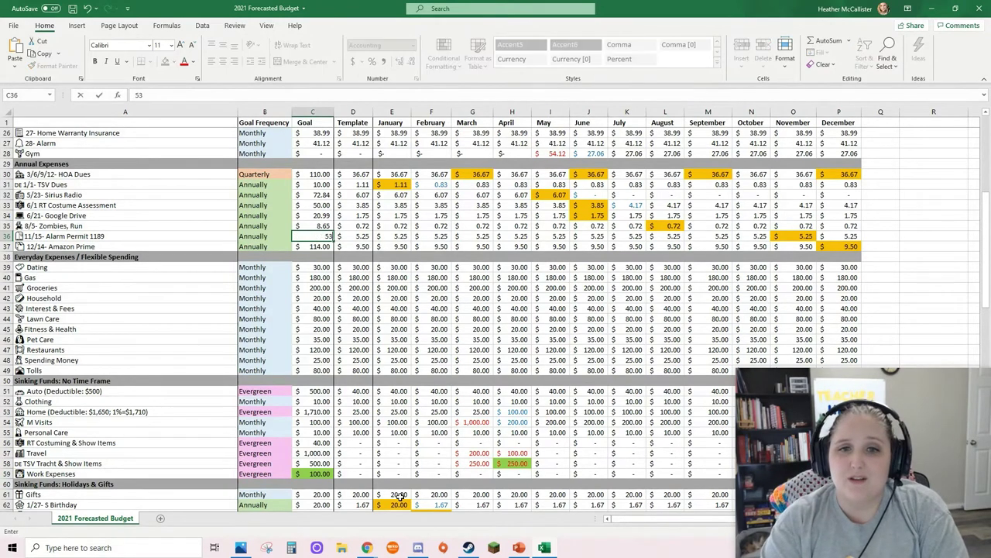
key(Return)
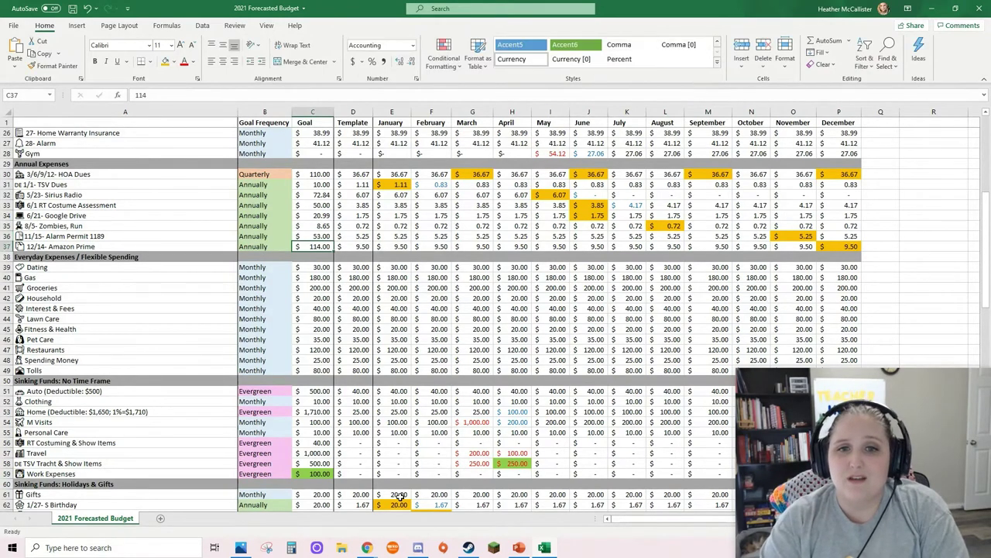
Calculate the Alarm Permit template amount with the formula =53/12 and check the entry.
click(362, 234)
text(=)
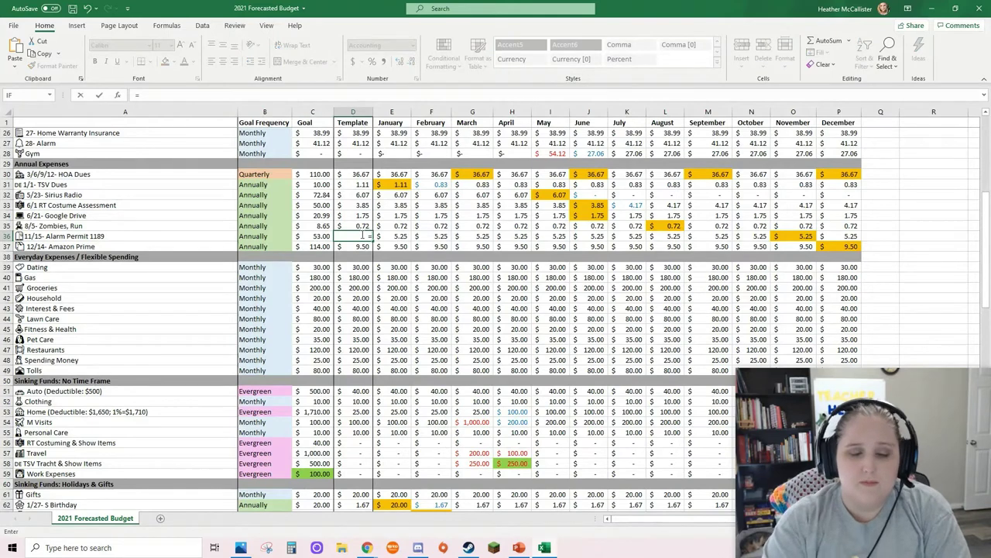
text(C36/12)
key(Return)
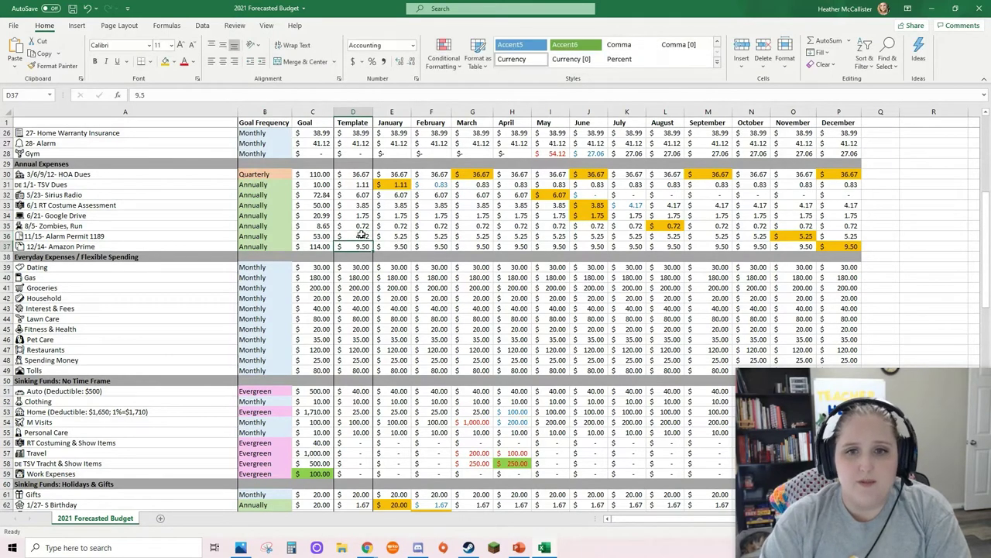
click(362, 235)
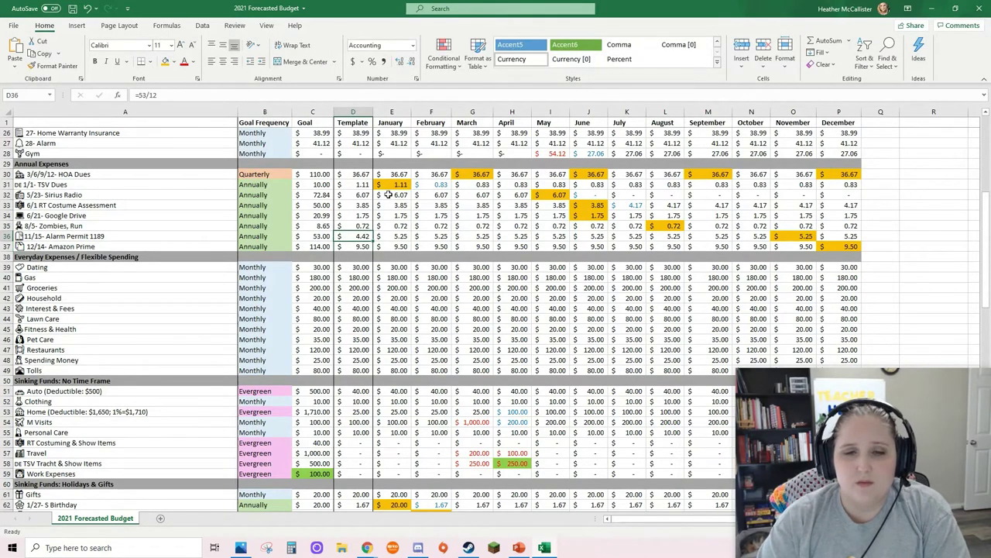
Set the January amount for the Alarm Permit to 4.42.
click(398, 237)
text(4.)
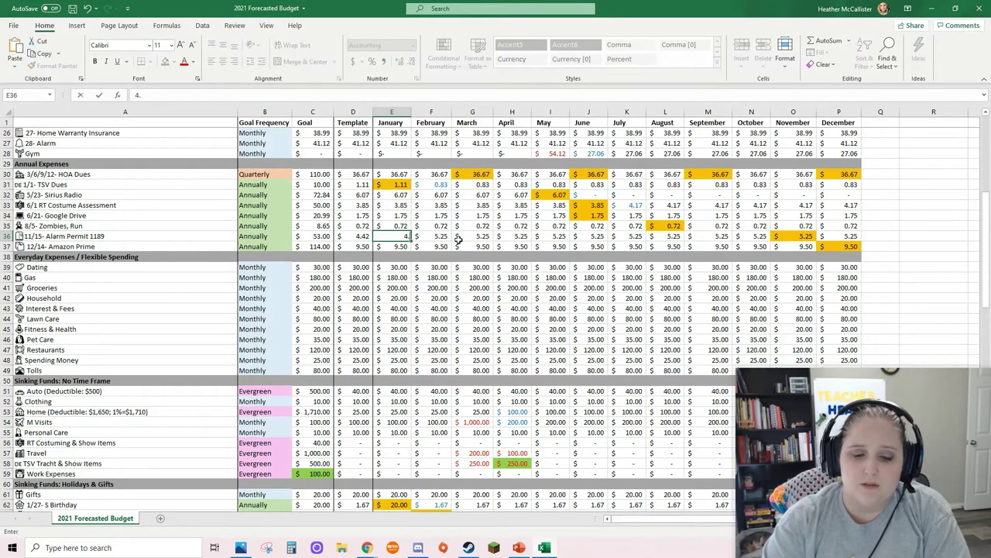
text(42)
key(Tab)
Copy the January Alarm Permit amount into February through December as values only, keeping the November highlight.
click(405, 237)
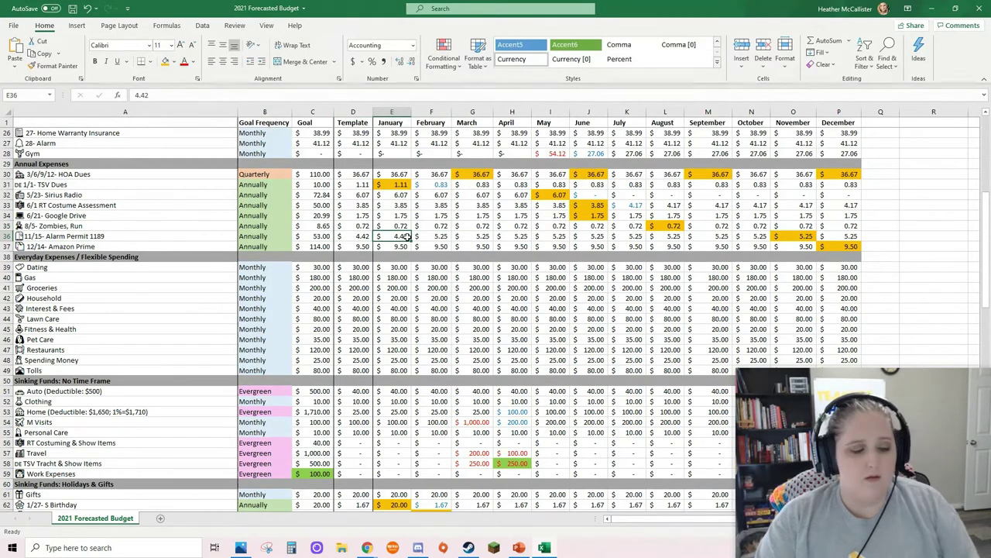
key(ctrl+c)
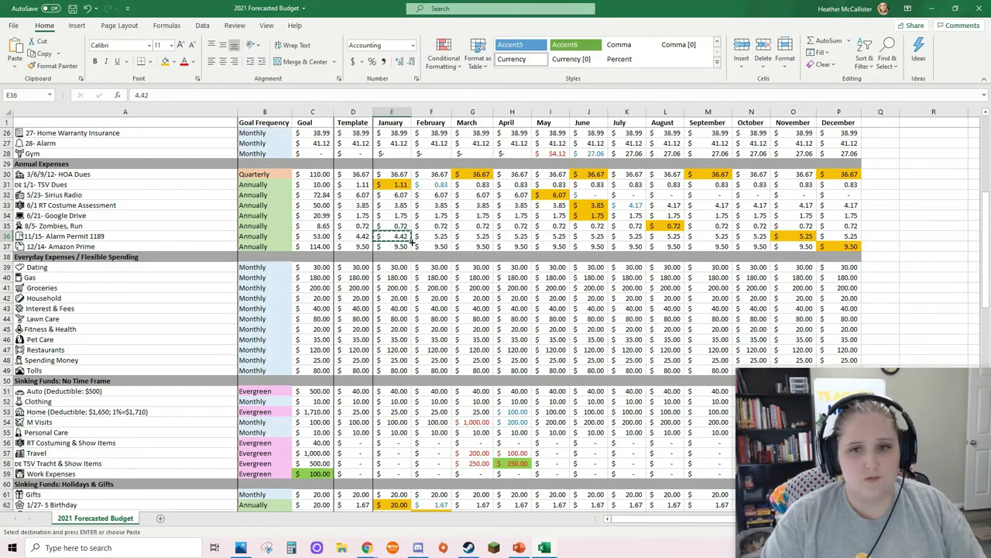
drag(430, 237, 842, 237)
right_click(843, 242)
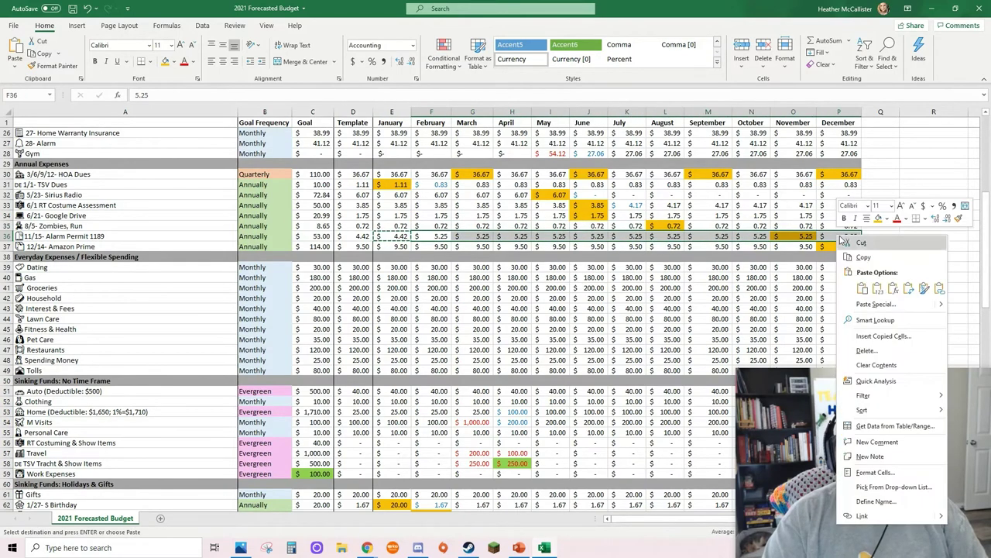
click(878, 288)
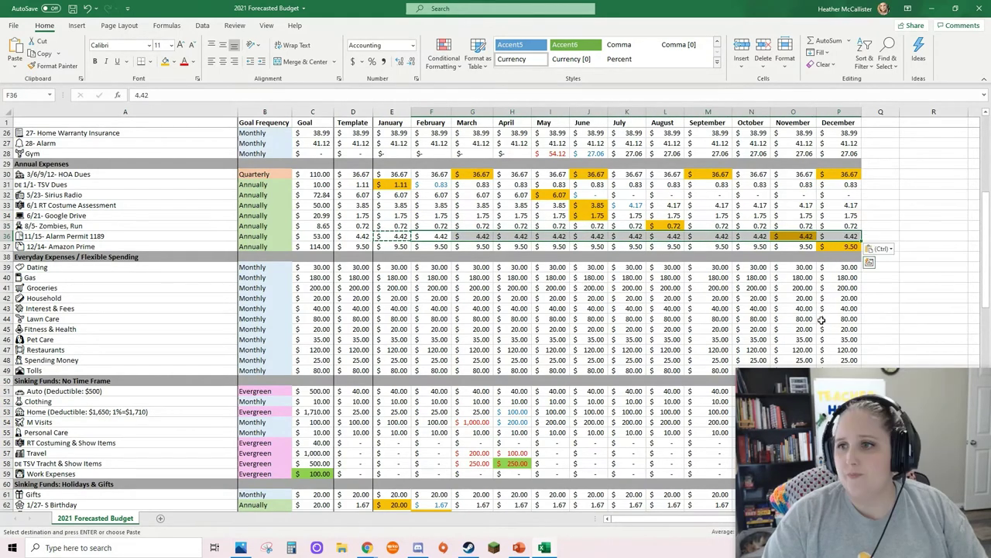
key(Escape)
click(592, 226)
click(480, 236)
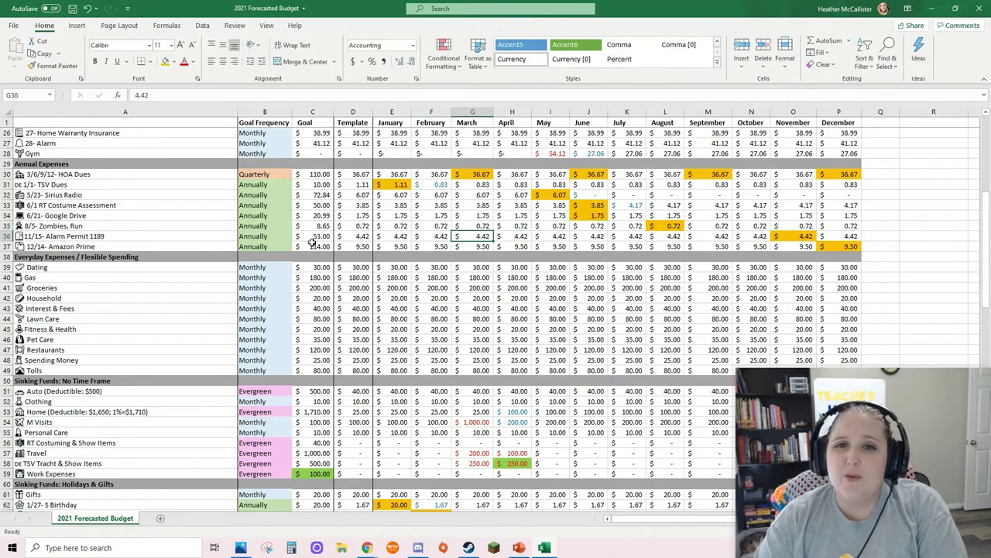
click(314, 236)
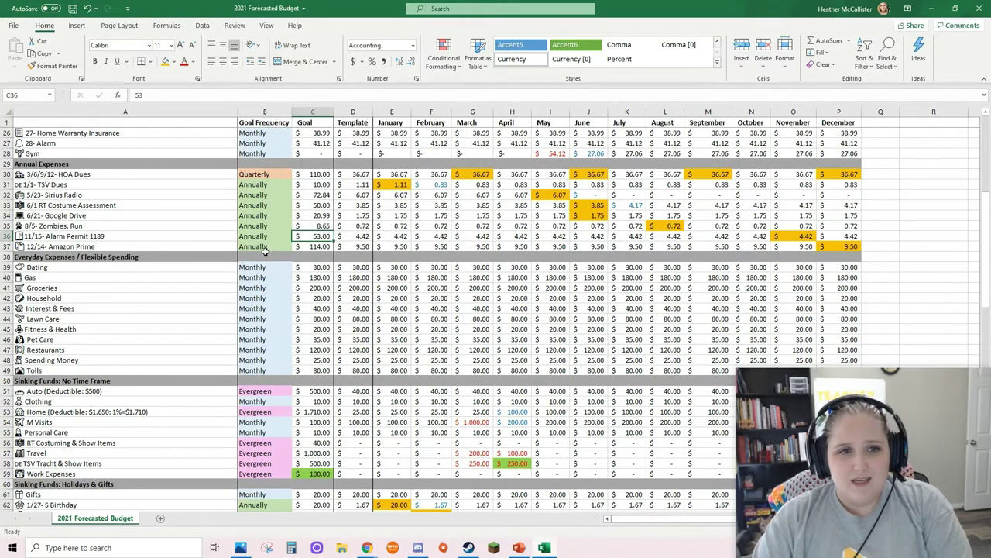
Review the Amazon Prime row and the Everyday Expenses rows from Dating to Tolls, including their template amounts.
click(6, 246)
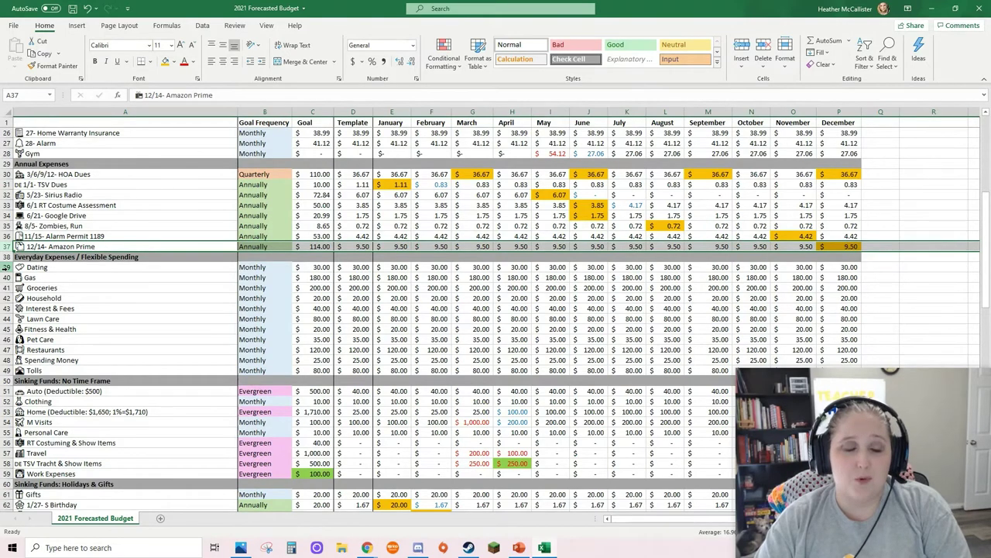
drag(7, 267, 6, 370)
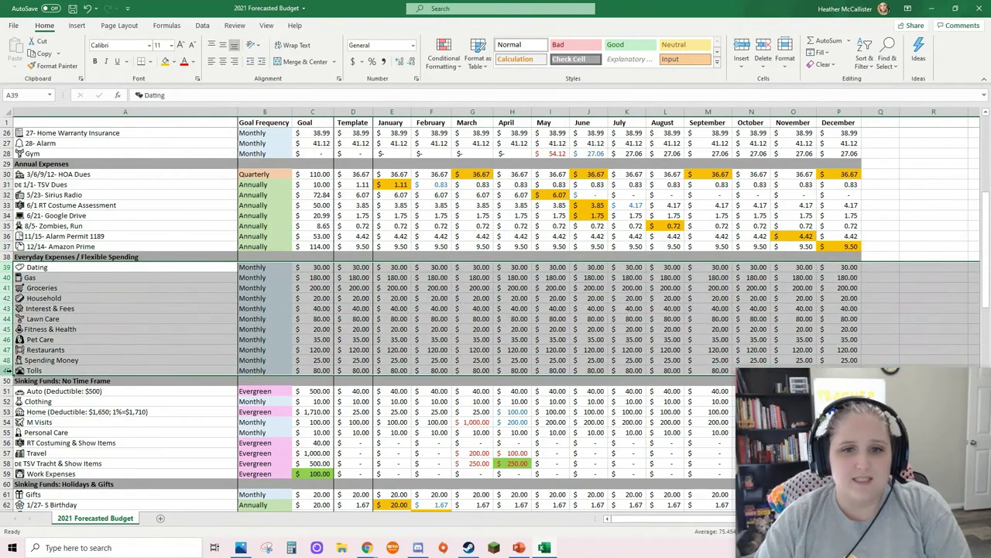
scroll(360, 364, down, 2)
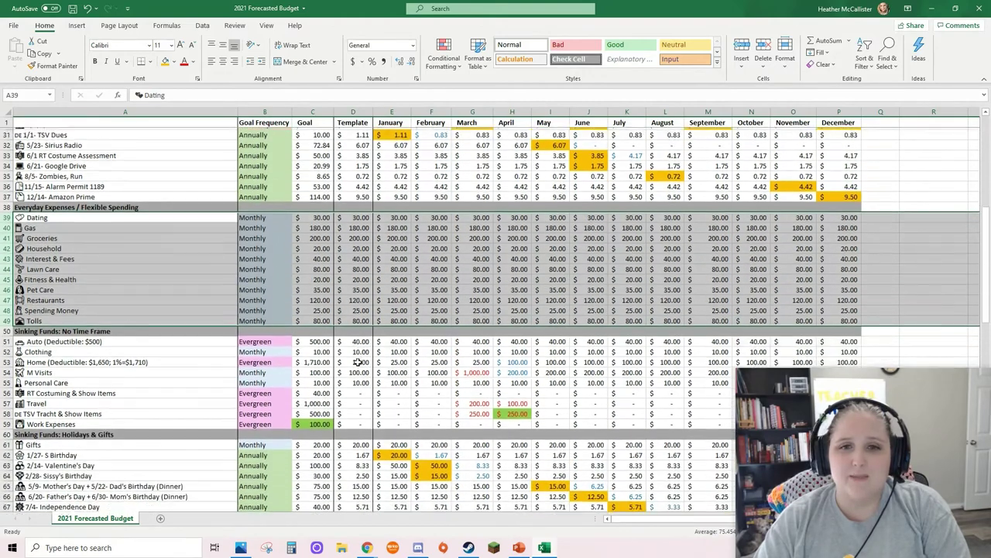
drag(356, 205, 354, 308)
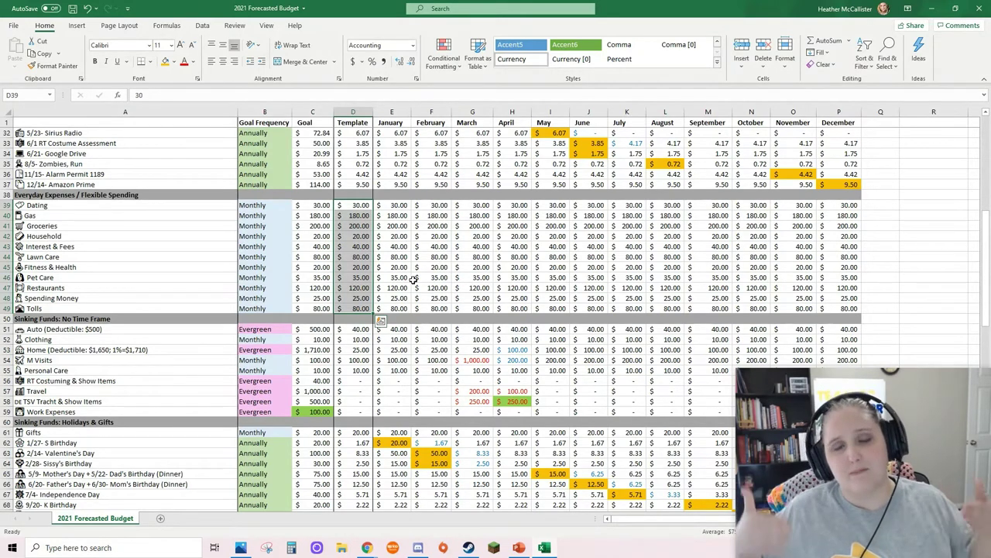
Review the Auto and Home rows under Sinking Funds: No Time Frame, including their goals, template amounts and monthly contributions.
click(196, 361)
scroll(196, 360, down, 2)
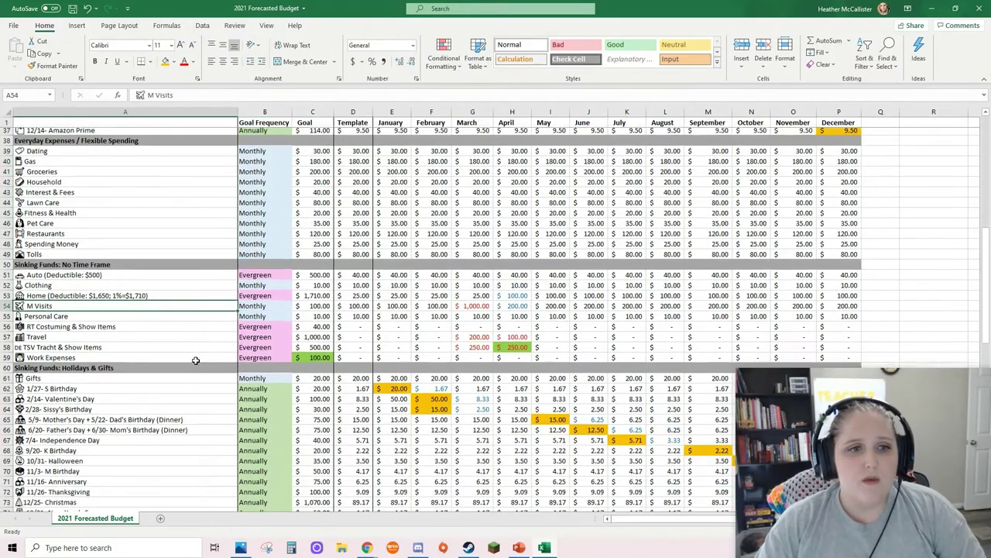
scroll(186, 348, down, 2)
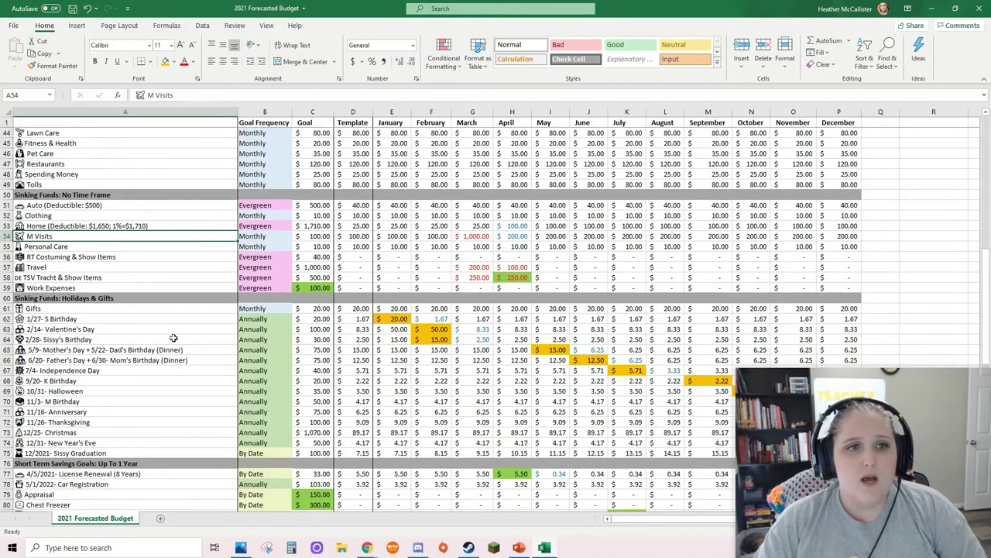
click(273, 204)
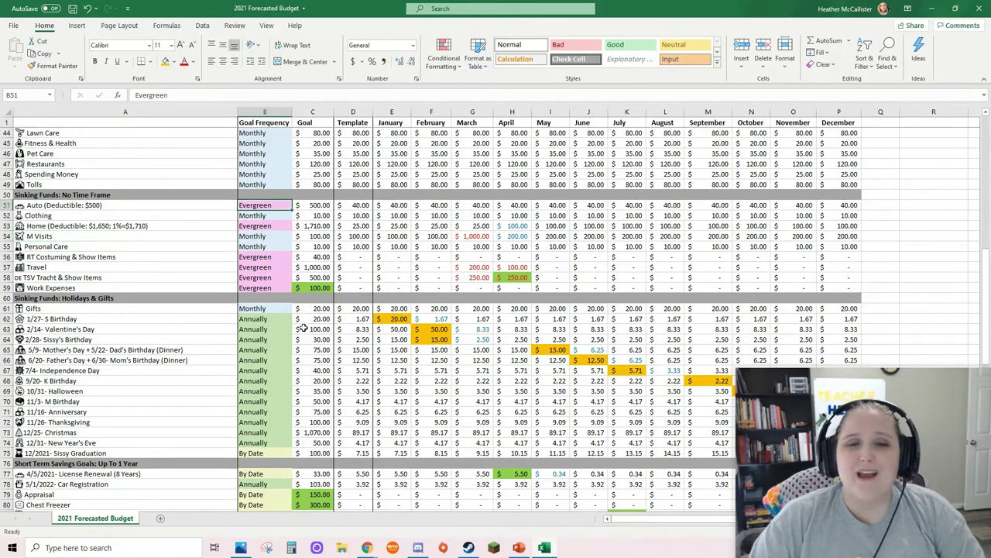
click(318, 204)
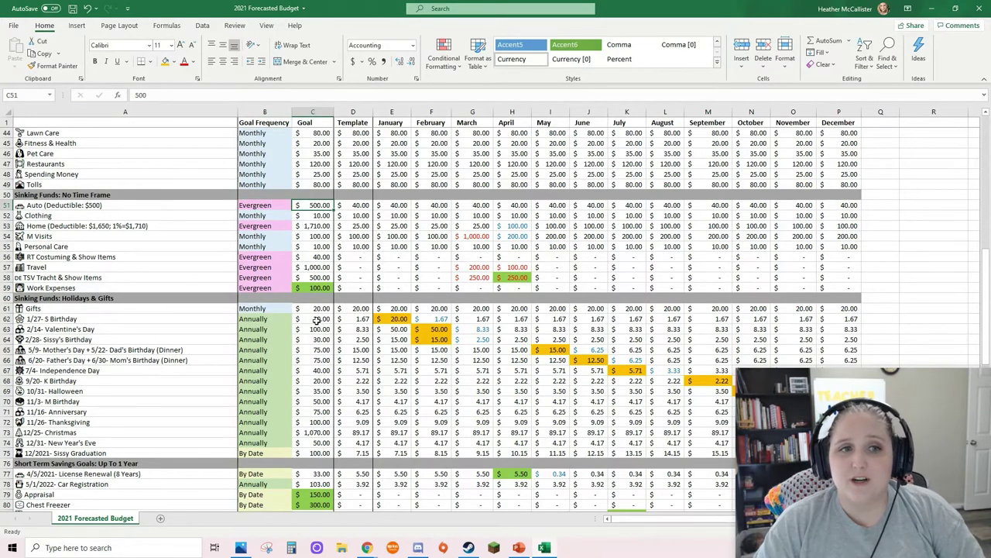
drag(350, 205, 843, 206)
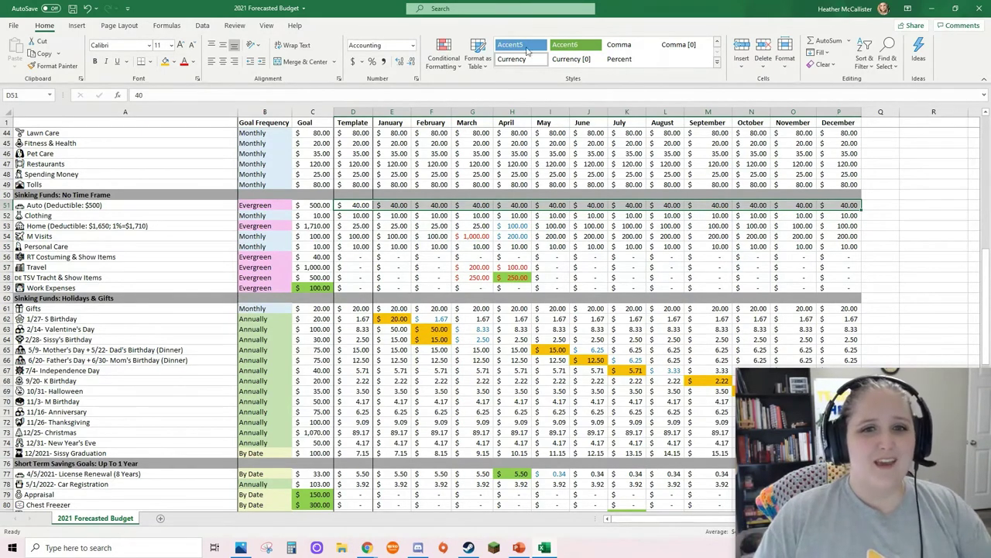
click(326, 226)
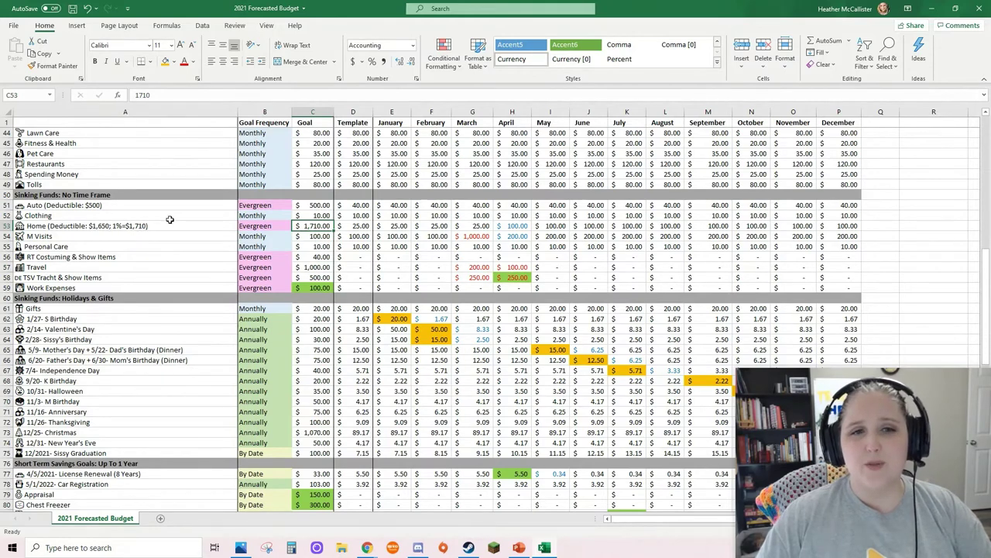
click(344, 226)
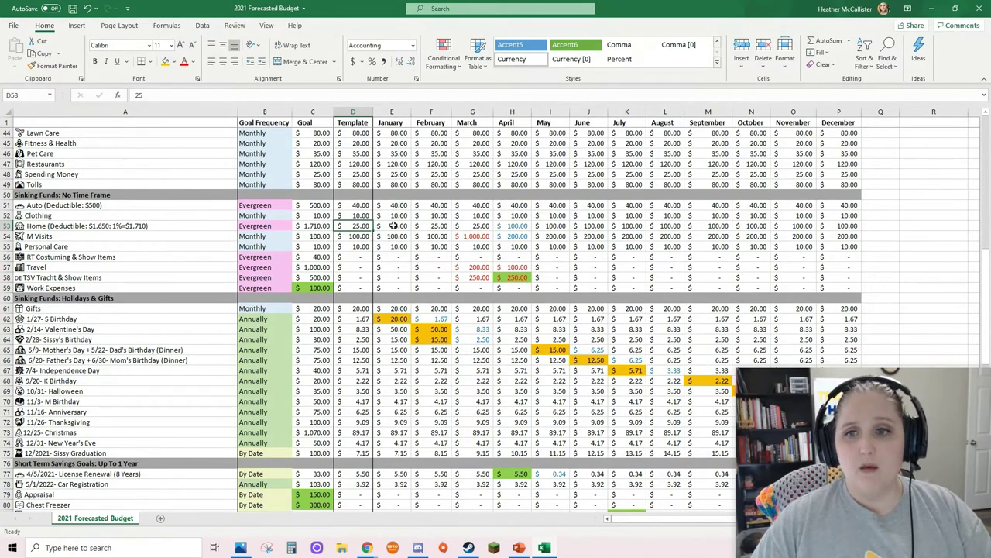
click(509, 226)
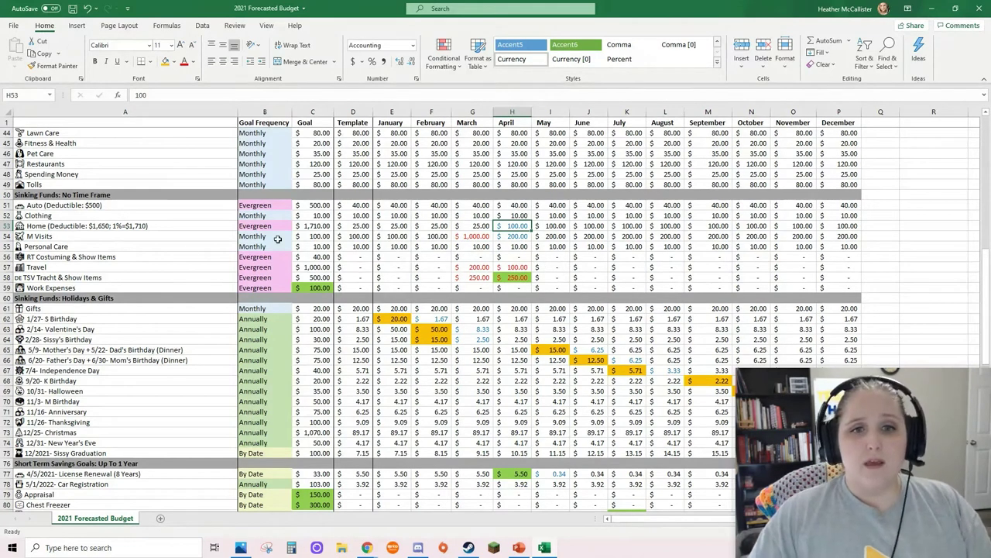
Examine the M Visits and Personal Care rows, comparing their template amounts with the monthly amounts through December.
drag(310, 236, 355, 237)
click(355, 237)
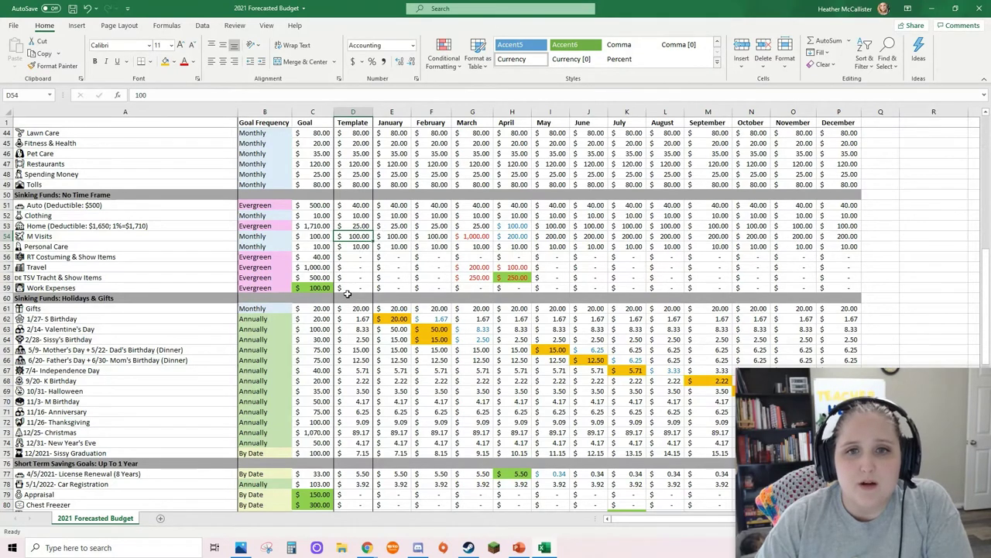
click(409, 236)
drag(410, 236, 435, 235)
click(467, 235)
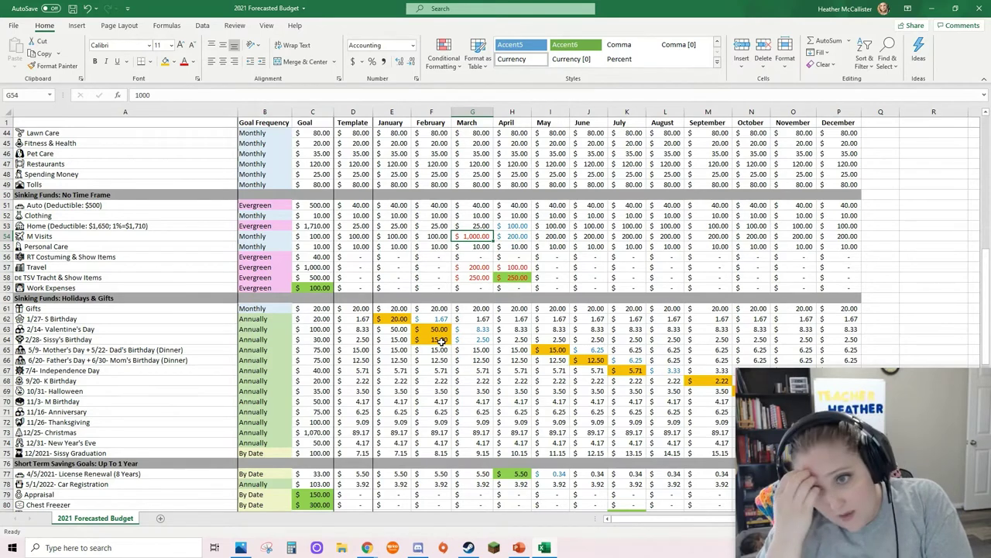
click(515, 236)
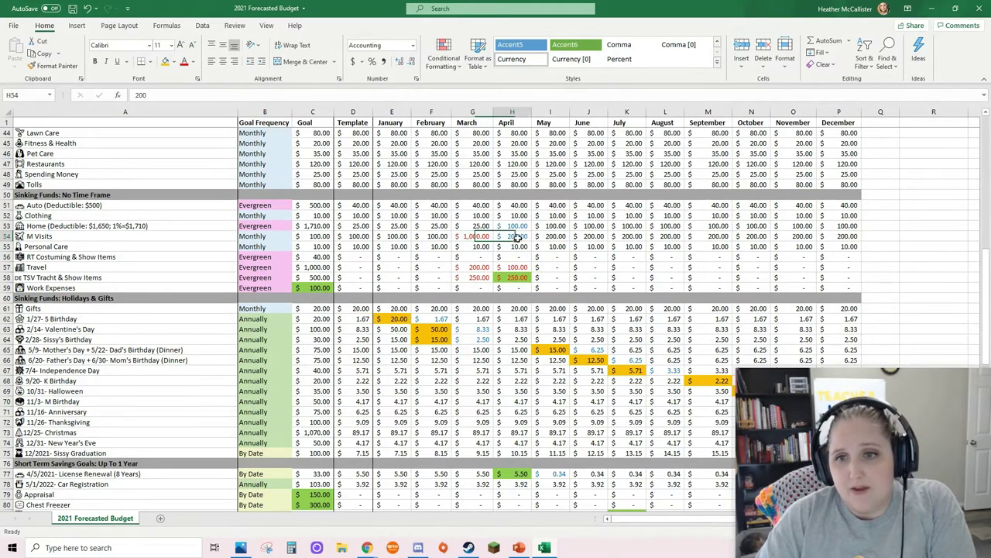
drag(516, 239, 858, 240)
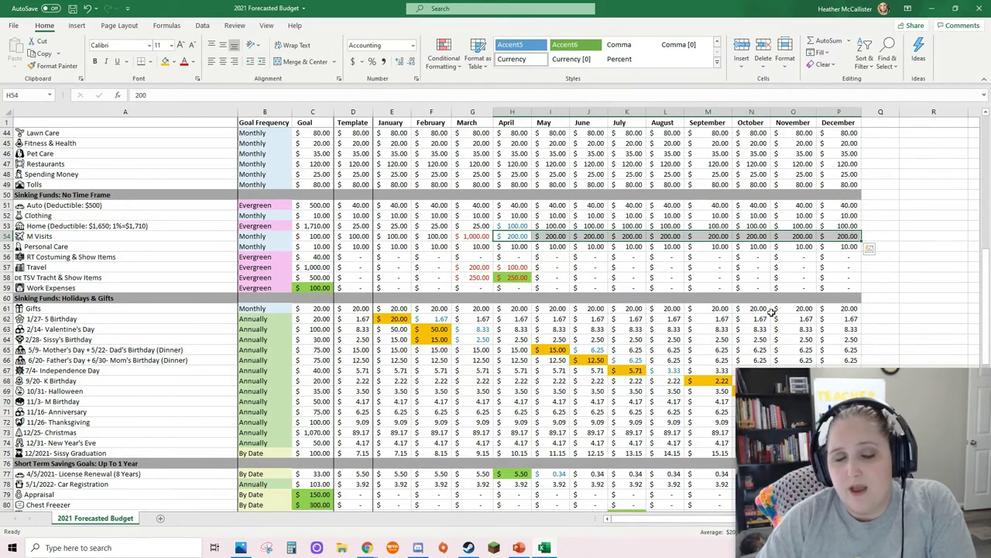
click(477, 259)
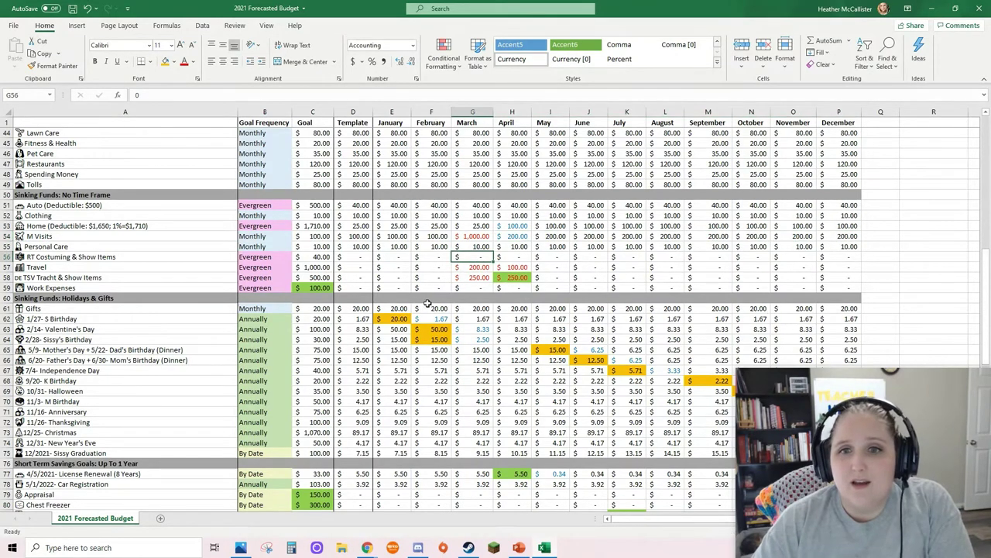
drag(350, 236, 868, 248)
click(352, 248)
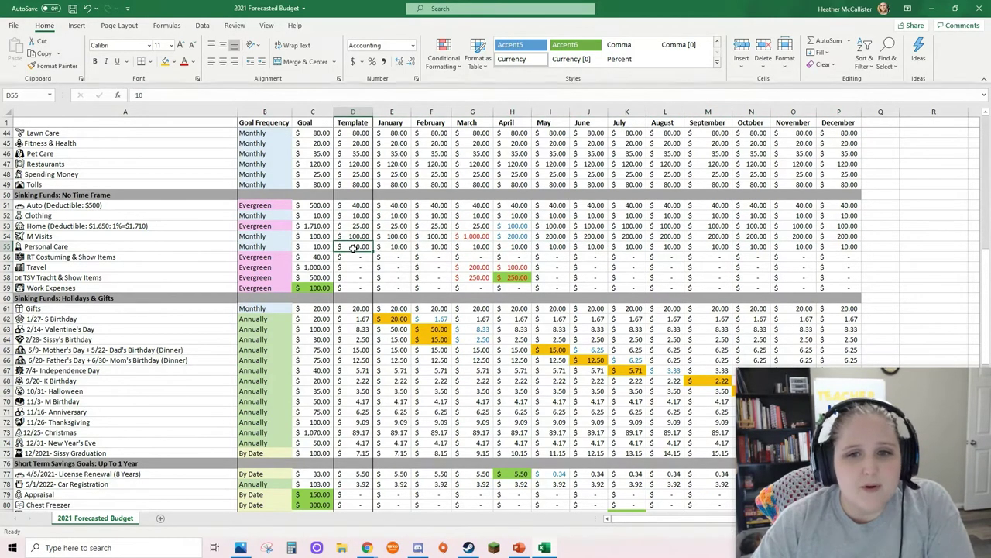
drag(352, 248, 826, 246)
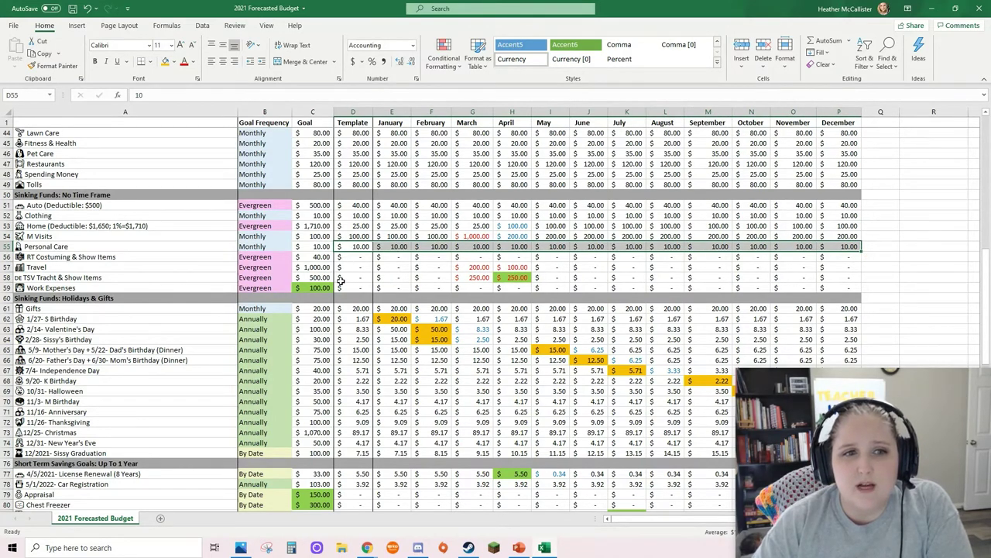
click(353, 246)
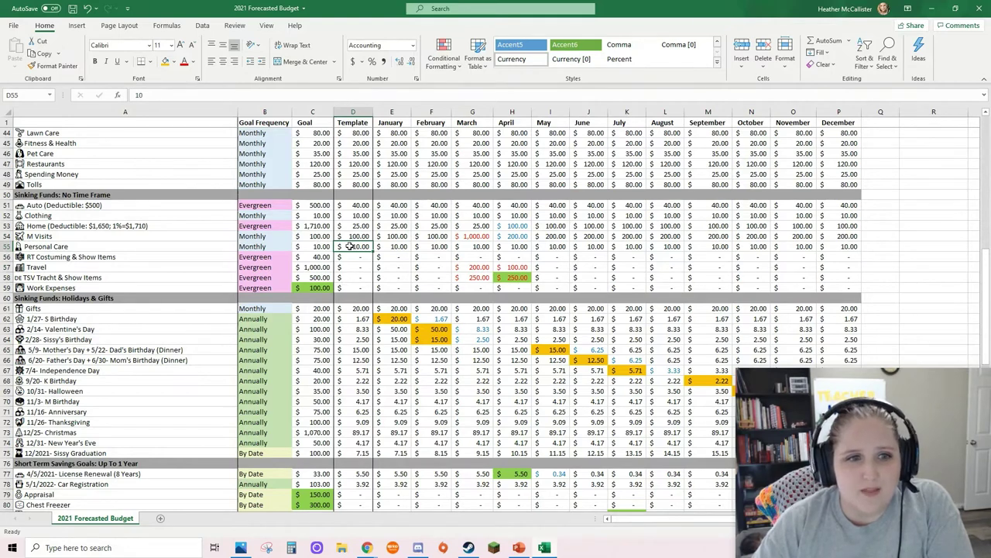
Fill the RT Costuming & Show Items goal amount with light green to mark it like the Work Expenses goal.
click(344, 258)
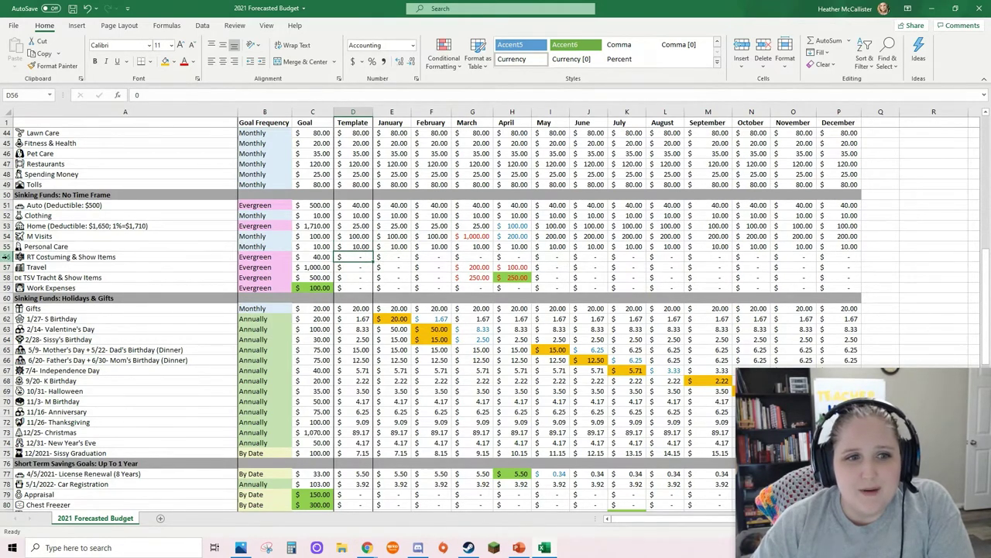
click(7, 258)
click(301, 258)
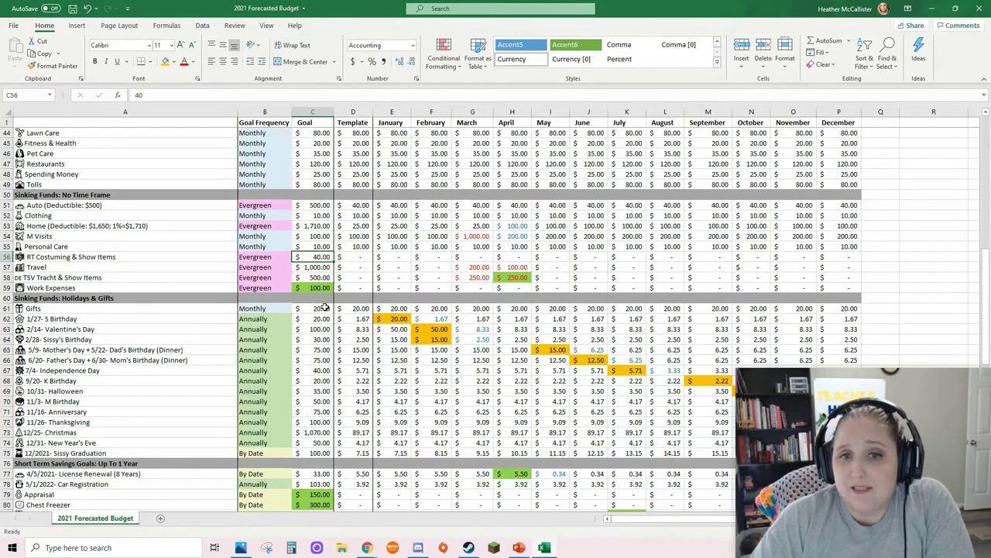
click(174, 62)
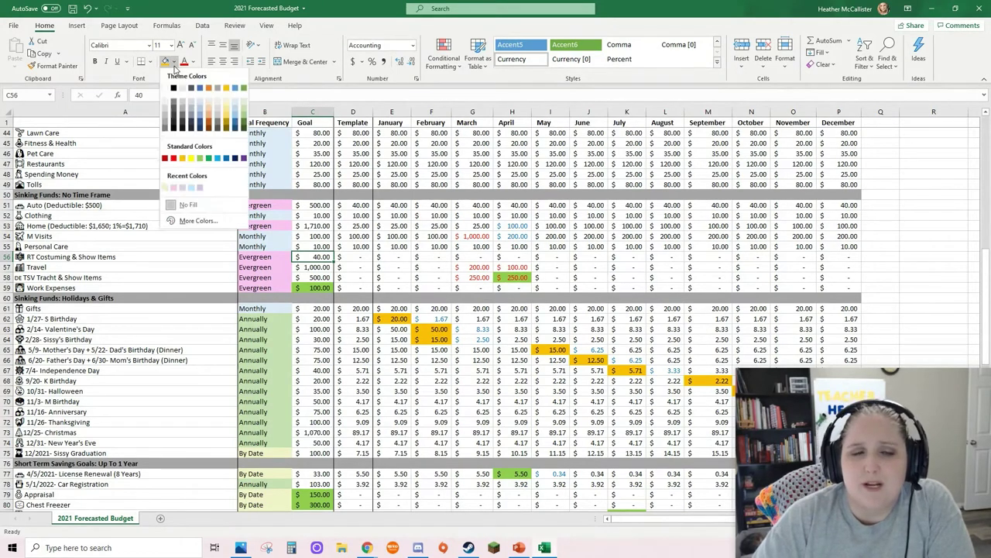
click(199, 158)
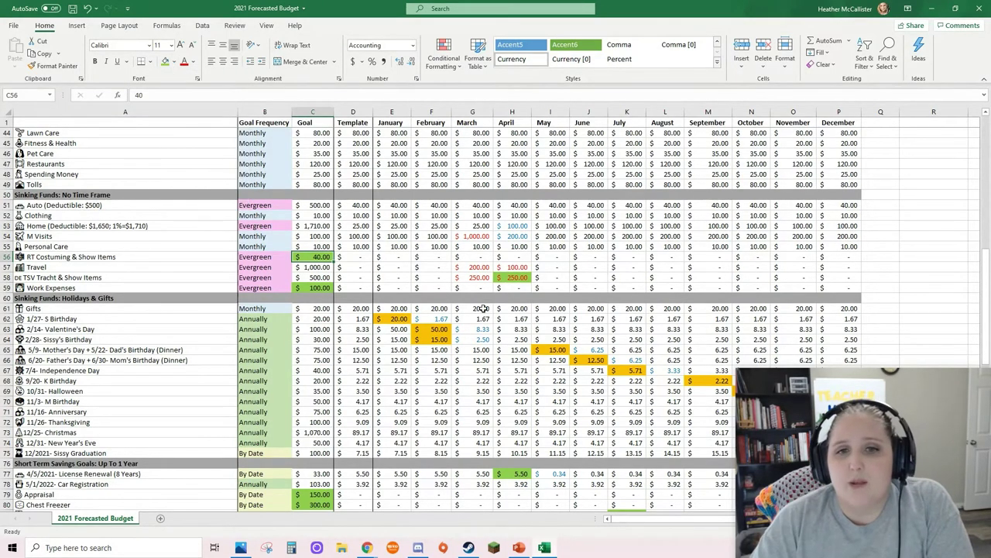
Review the Travel row's March and April amounts and the related categories under Sinking Funds: Events.
click(325, 277)
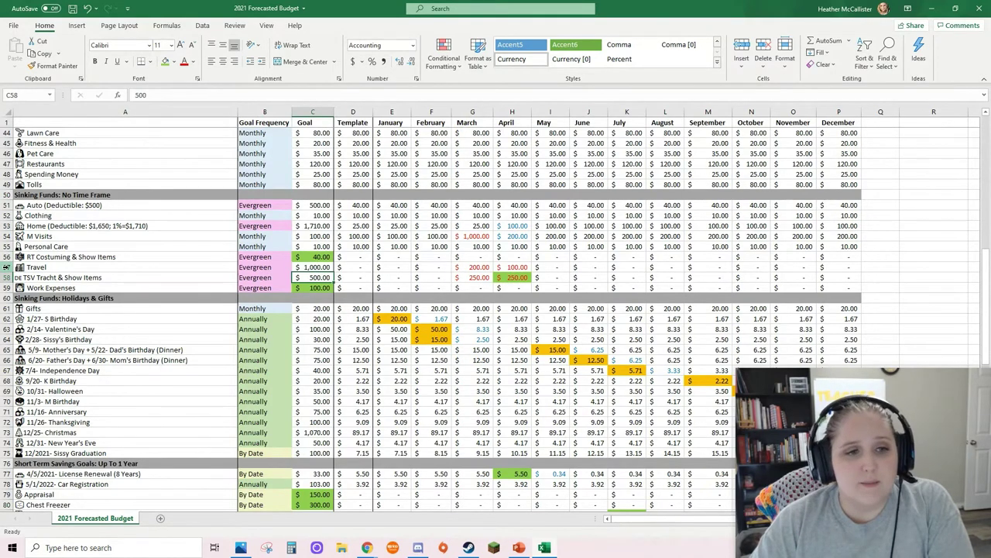
click(6, 267)
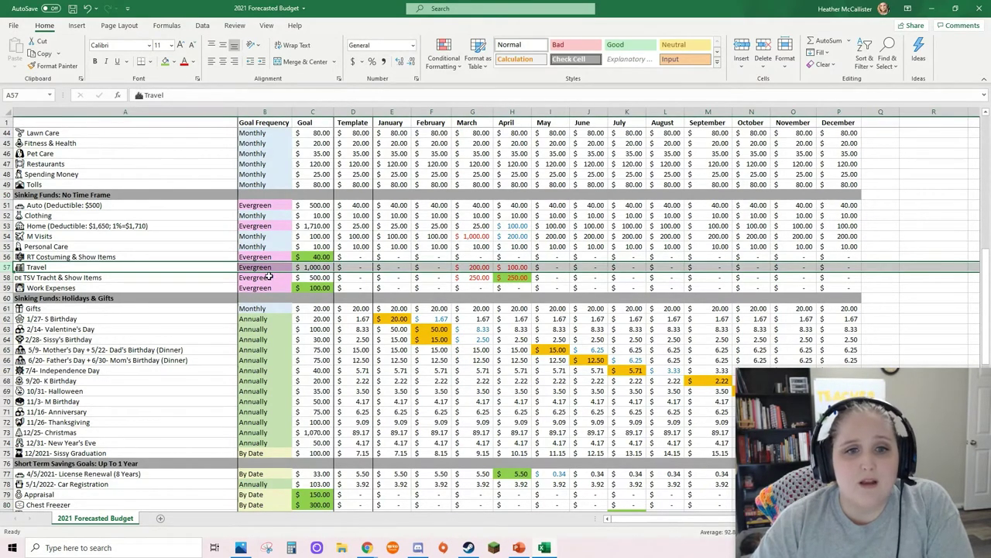
drag(490, 267, 515, 267)
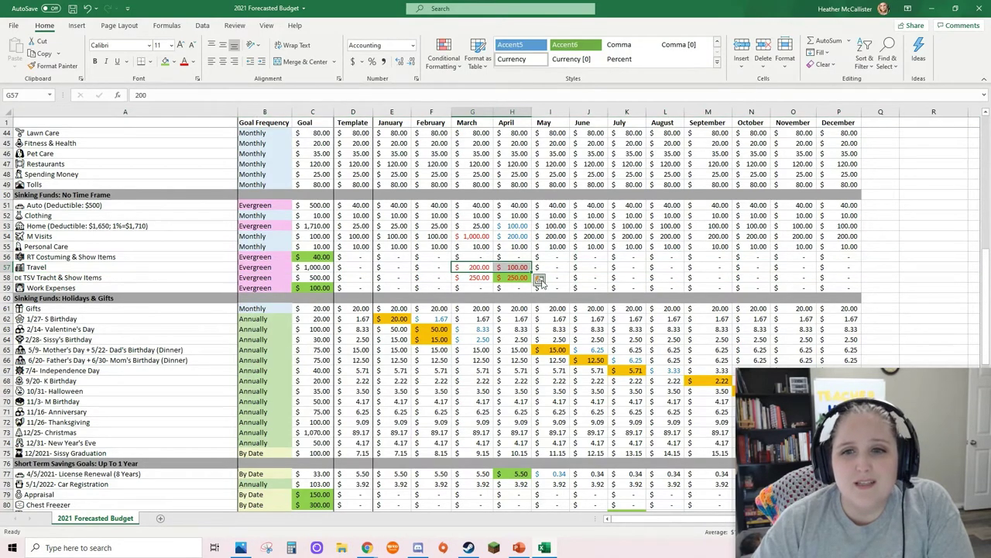
scroll(508, 267, down, 14)
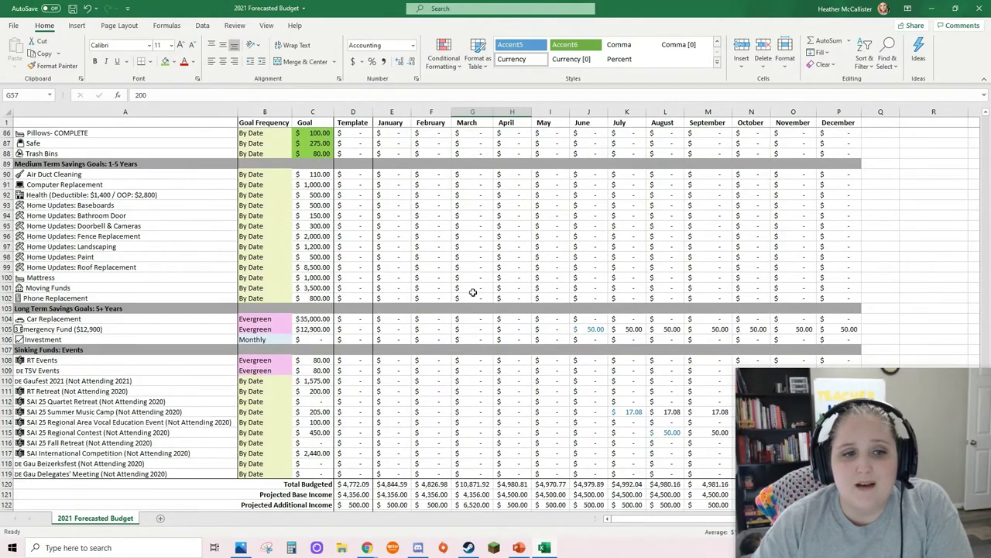
drag(33, 361, 117, 359)
scroll(347, 376, up, 7)
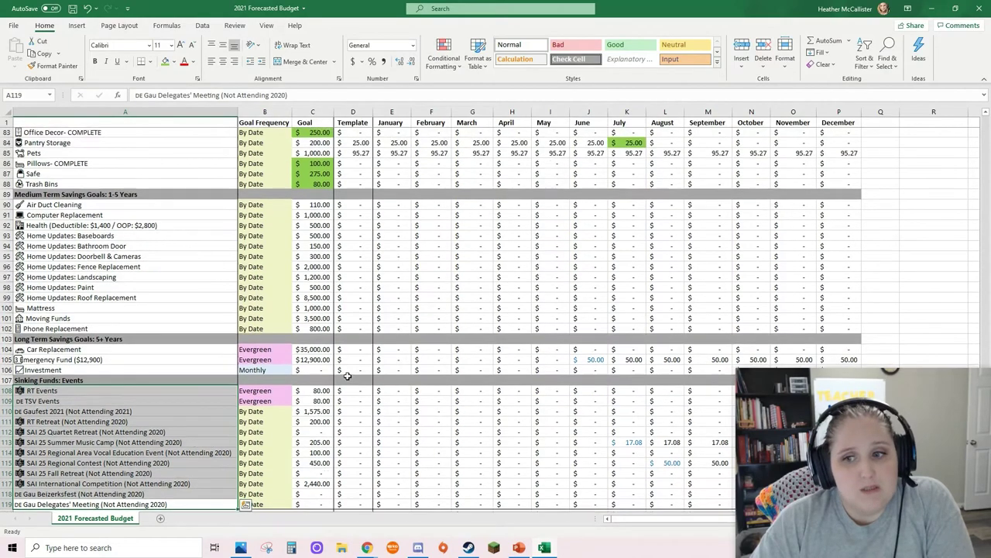
scroll(348, 376, up, 4)
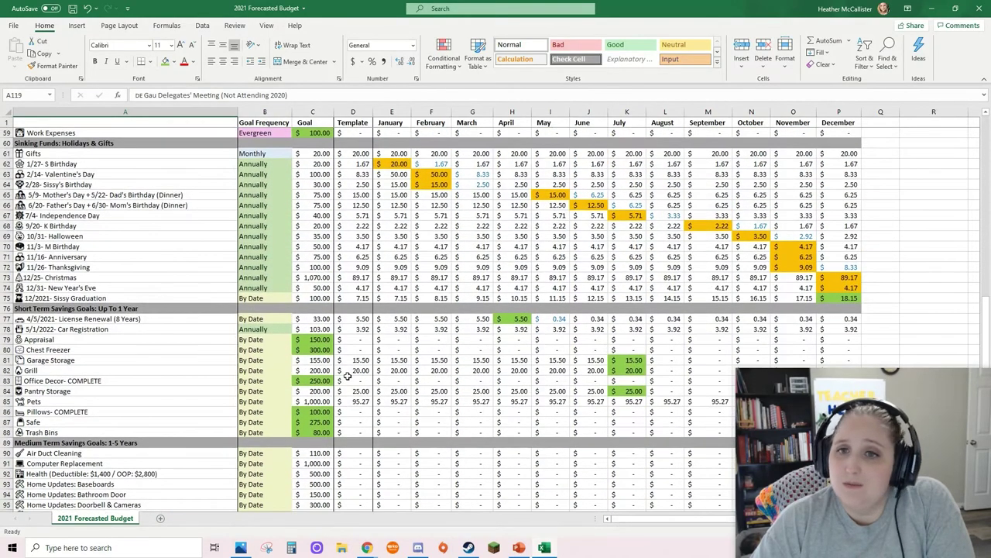
scroll(348, 376, up, 3)
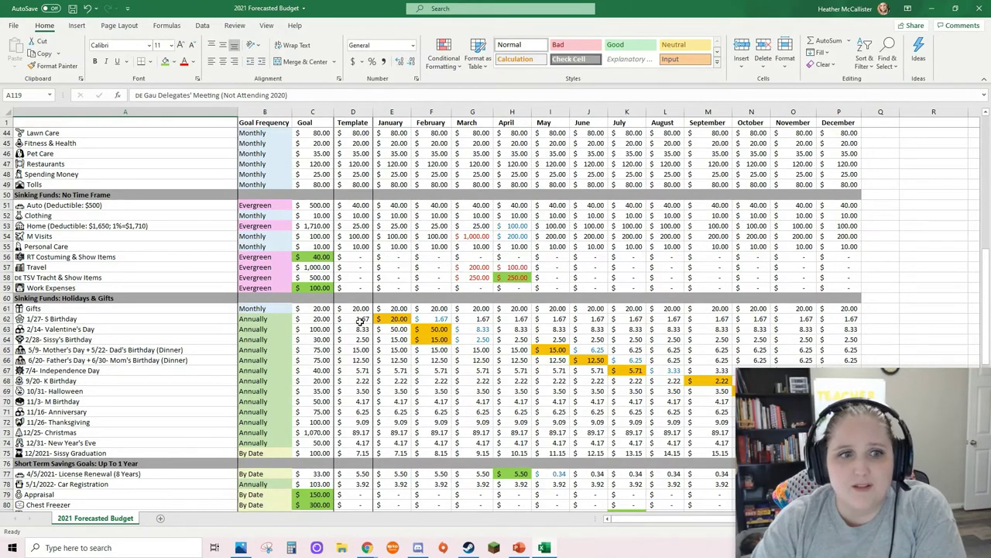
Examine the TSV Tracht & Show Items row, checking its April, September and October amounts.
click(6, 277)
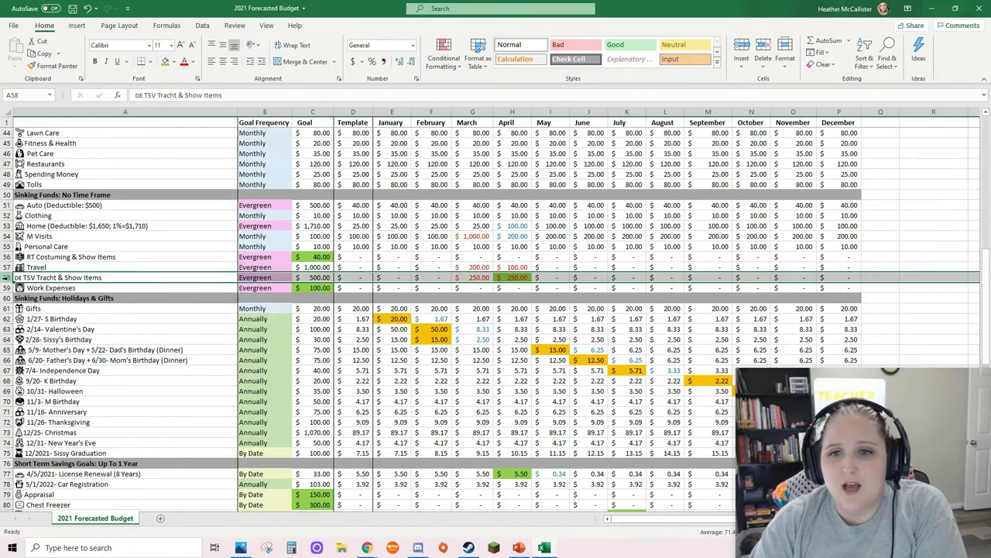
click(505, 279)
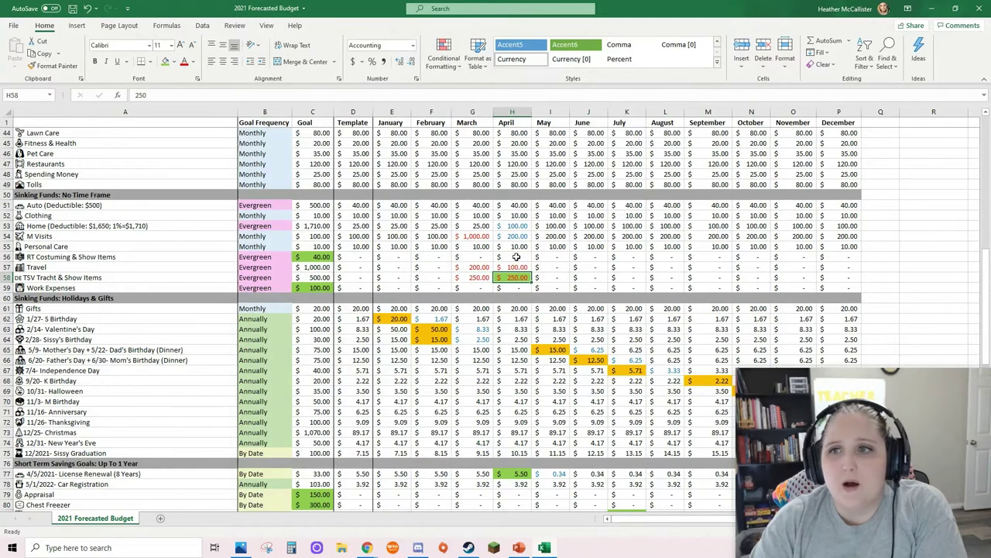
click(756, 277)
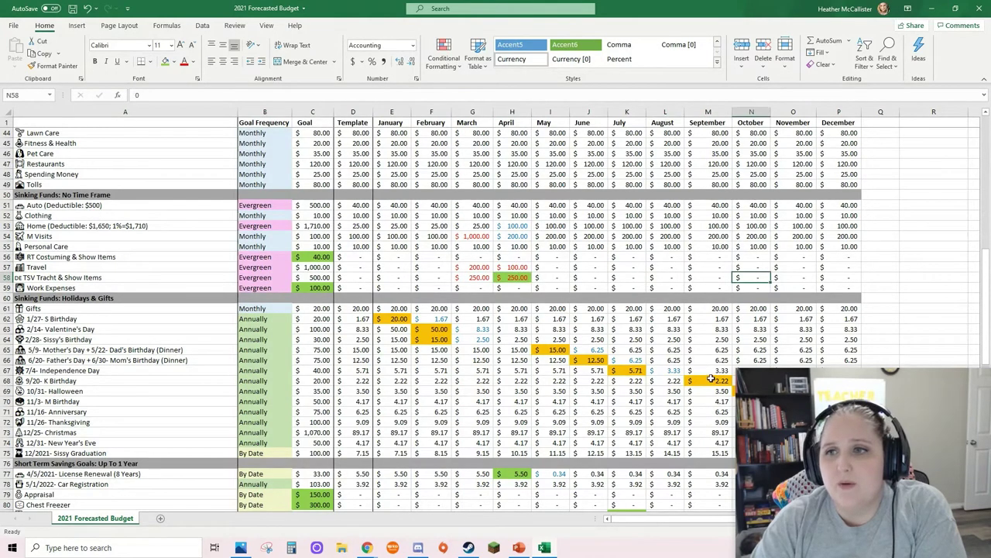
click(716, 277)
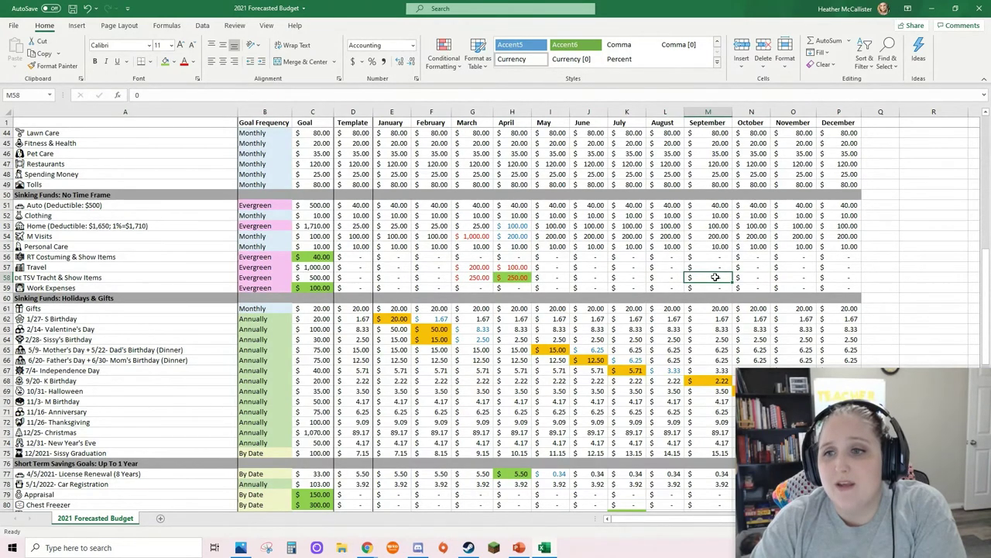
click(511, 278)
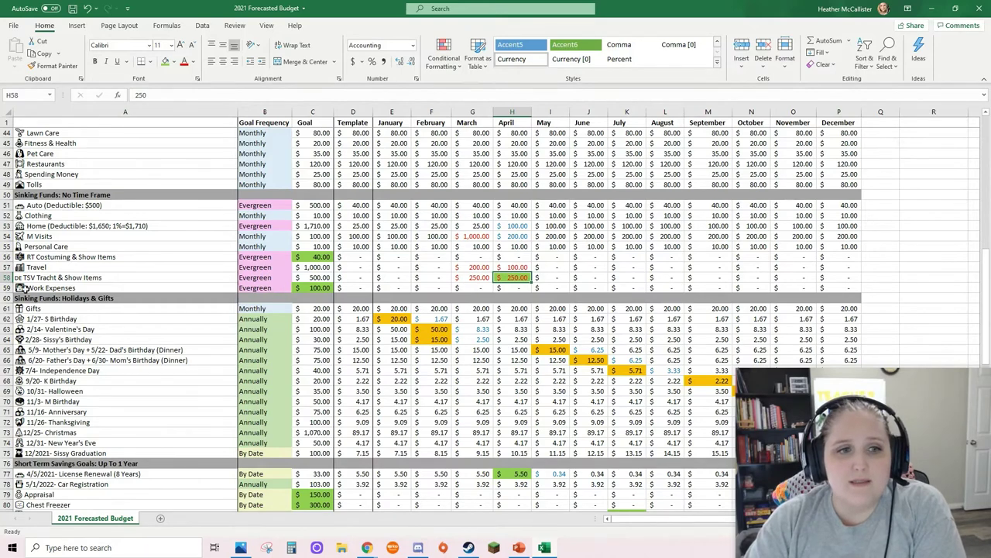
Review the Work Expenses row and the Gifts row that starts the Sinking Funds: Holidays & Gifts section.
click(7, 287)
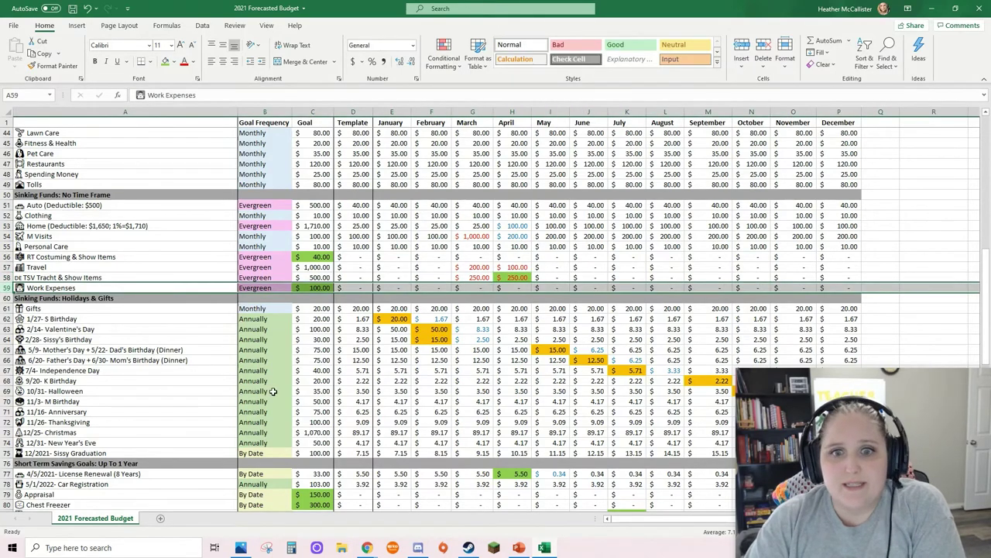
scroll(330, 307, down, 5)
scroll(330, 307, down, 1)
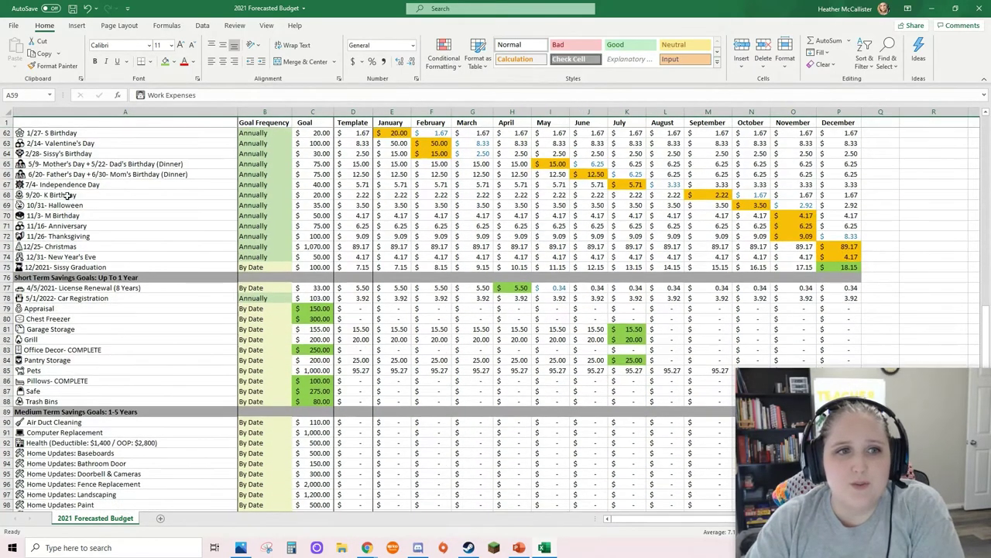
scroll(330, 307, up, 1)
click(7, 153)
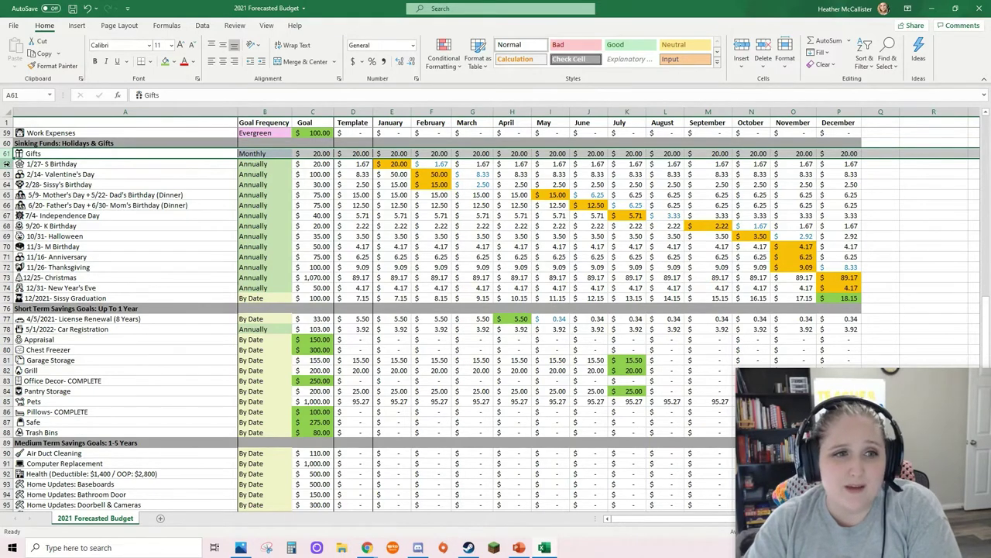
Review the annual rows under Sinking Funds: Holidays & Gifts, checking the orange due-month amounts from January through December.
drag(6, 163, 8, 298)
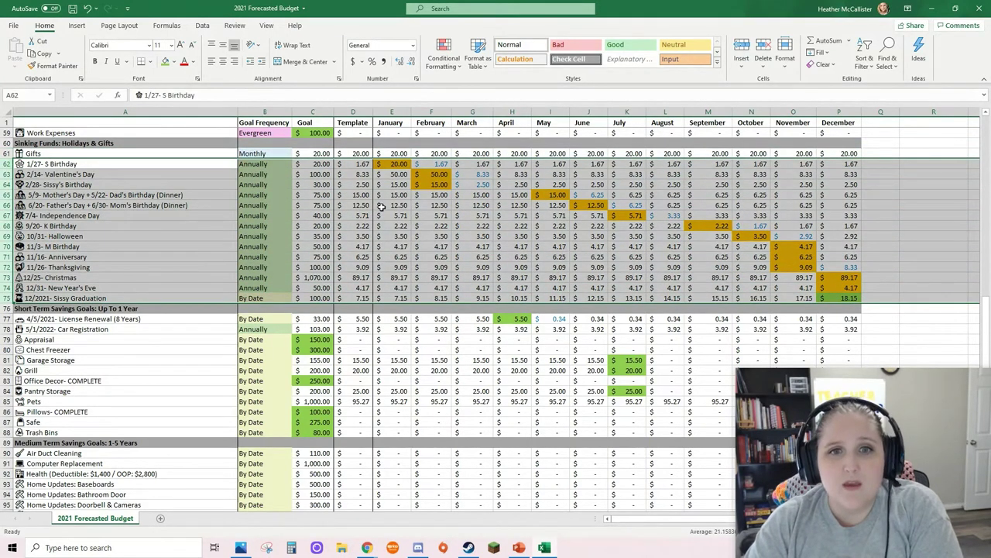
click(391, 205)
click(396, 163)
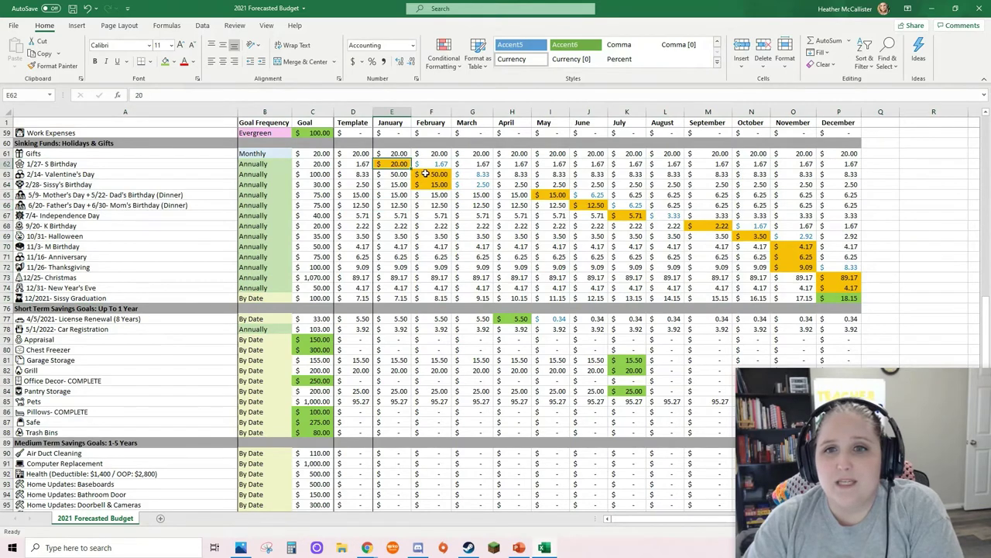
click(435, 174)
click(435, 185)
click(554, 195)
click(590, 204)
click(629, 216)
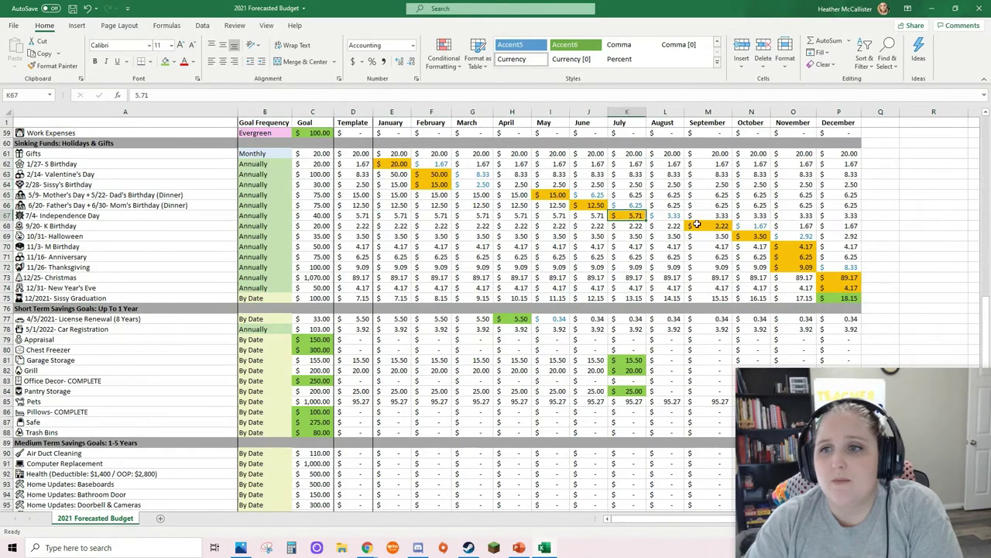
click(717, 225)
click(755, 236)
drag(803, 248, 839, 298)
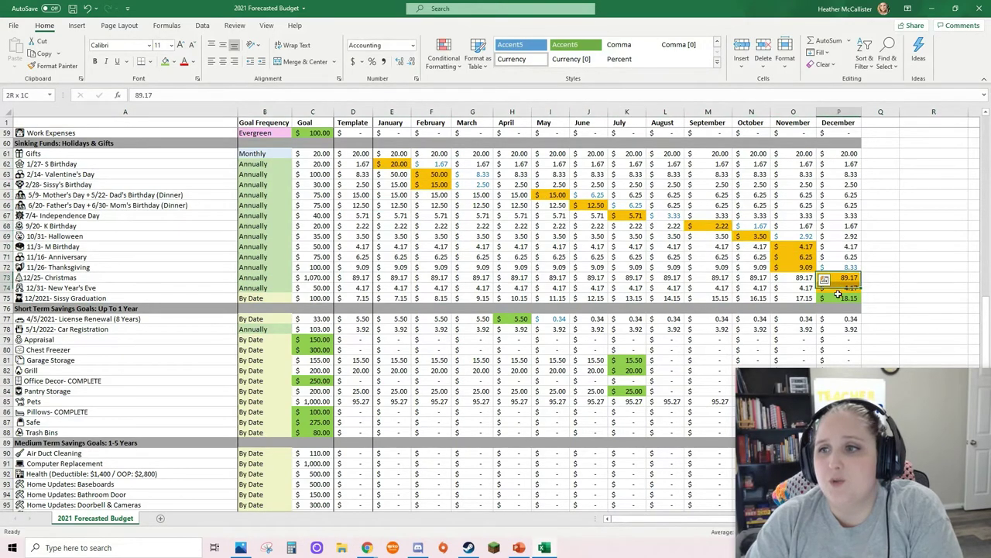
drag(19, 164, 70, 294)
click(392, 256)
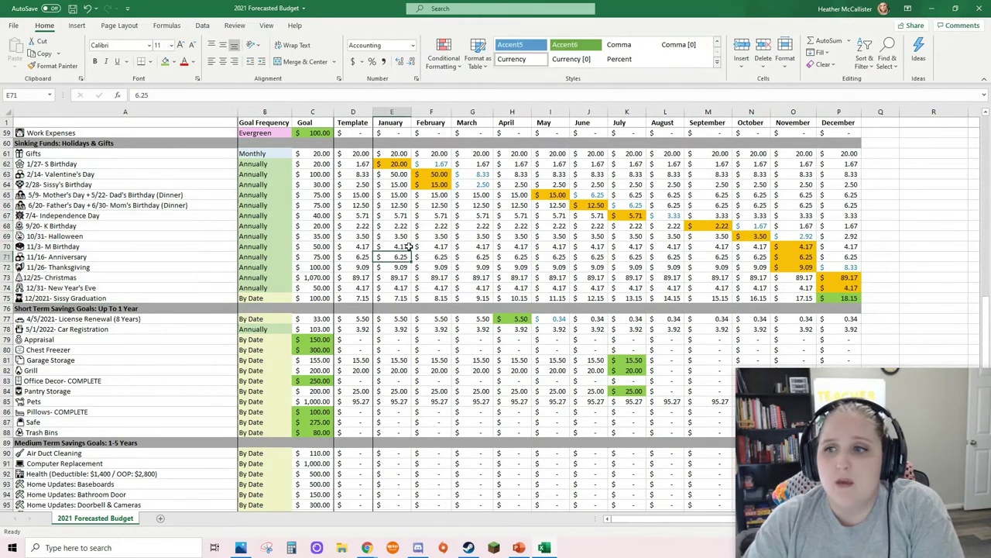
Examine the 12/2021 graduation row, comparing its December amount with its goal.
click(838, 299)
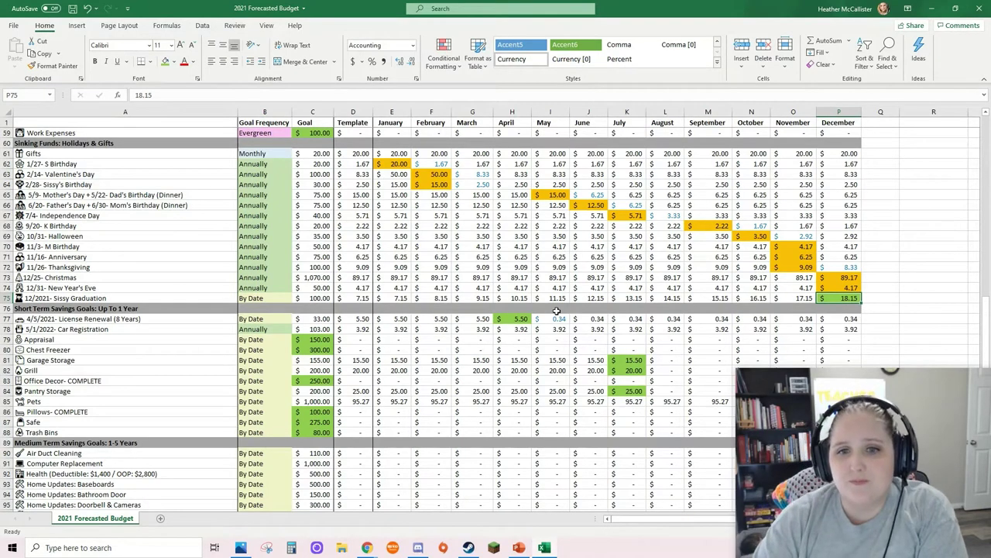
click(312, 298)
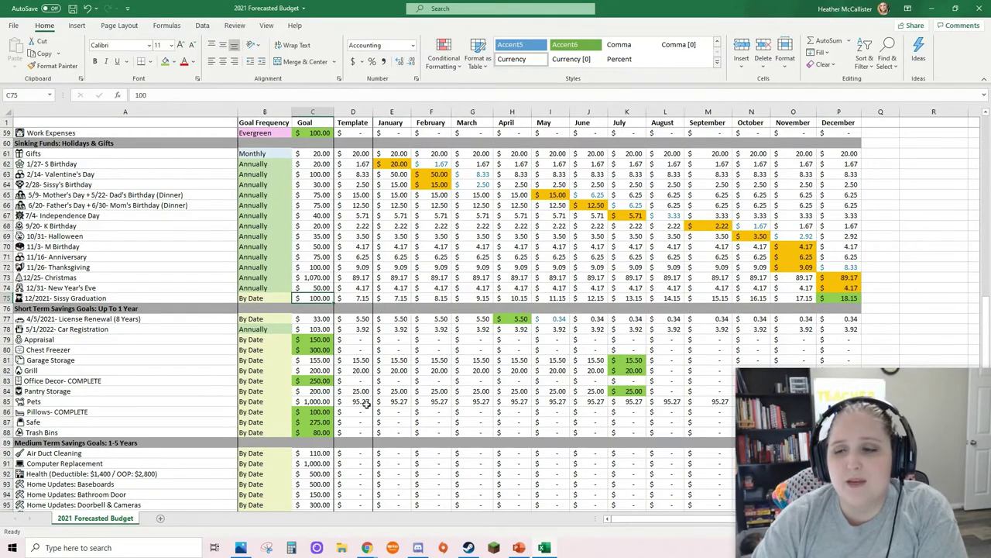
click(845, 301)
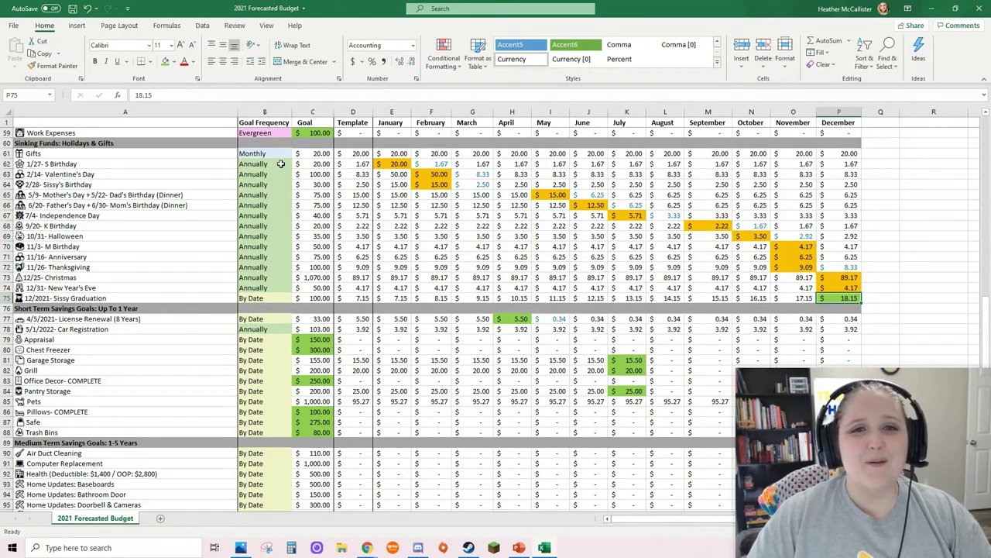
Recheck the first birthday row's Annually frequency and the orange amounts for the January, February, May, June and July events.
drag(281, 164, 332, 166)
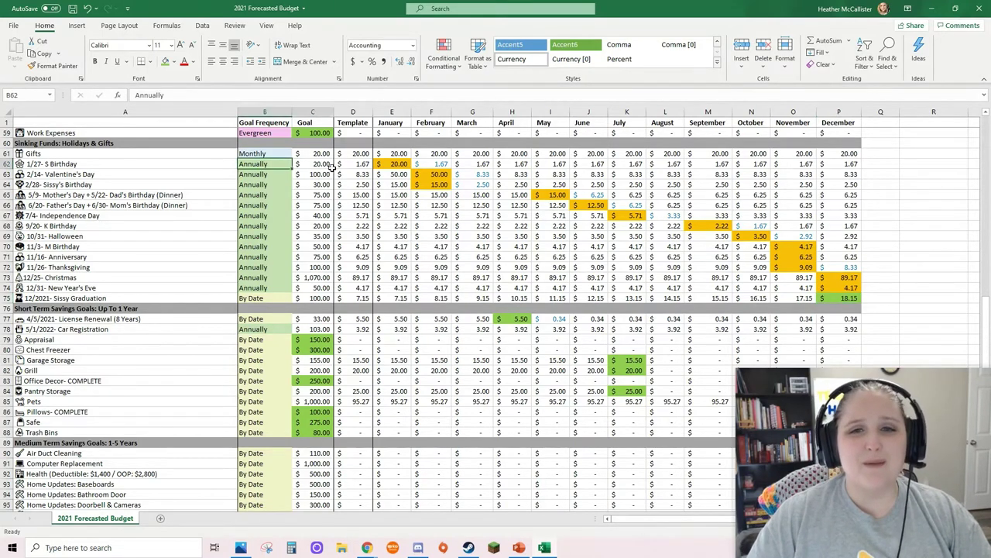
click(408, 166)
click(429, 173)
click(550, 195)
click(626, 215)
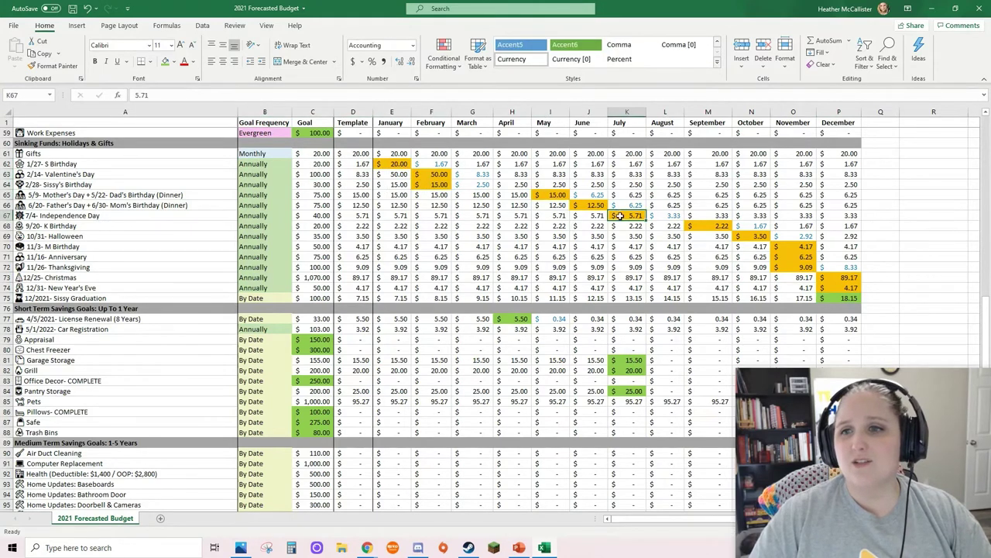
click(598, 205)
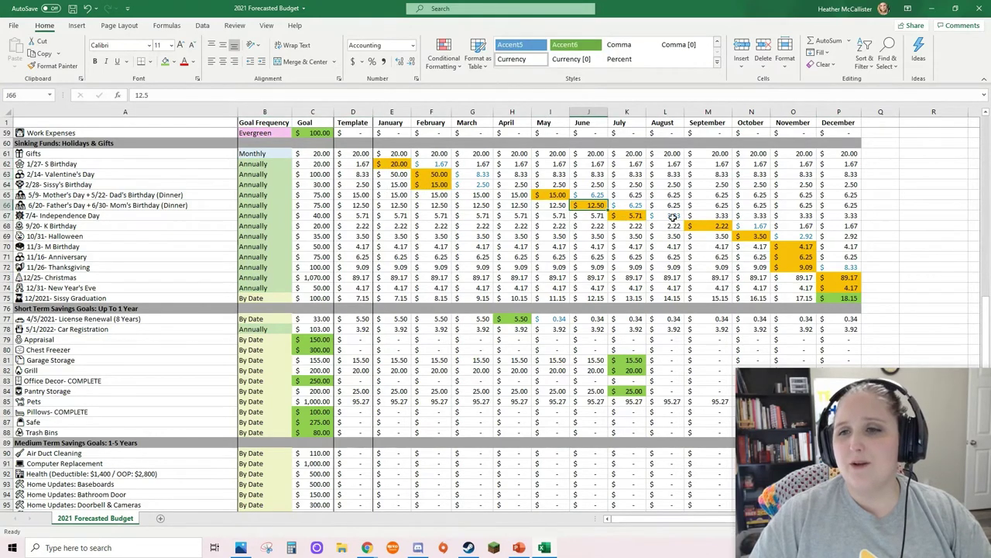
Examine the blue amounts in the month following each holiday or birthday, from Valentine's Day through Thanksgiving.
click(457, 174)
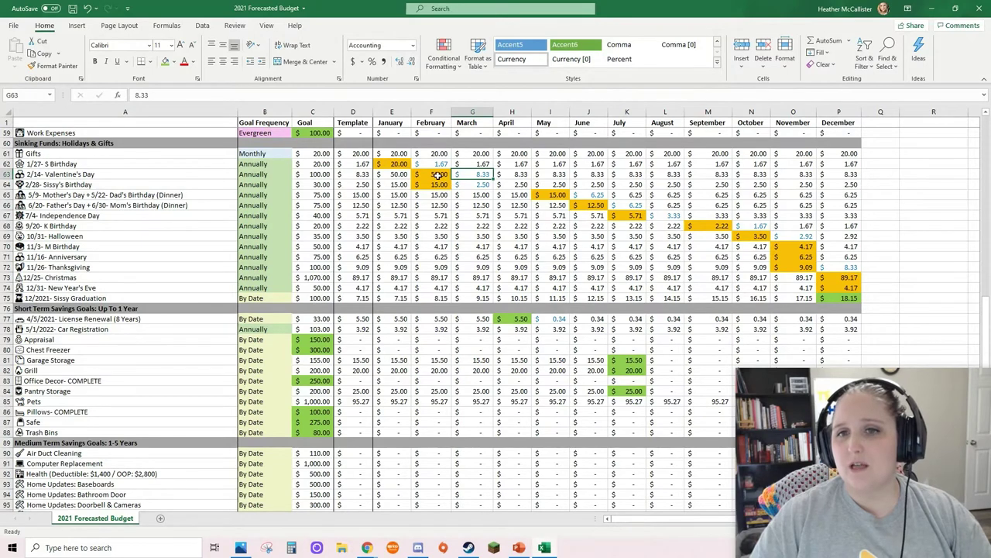
drag(437, 176, 439, 185)
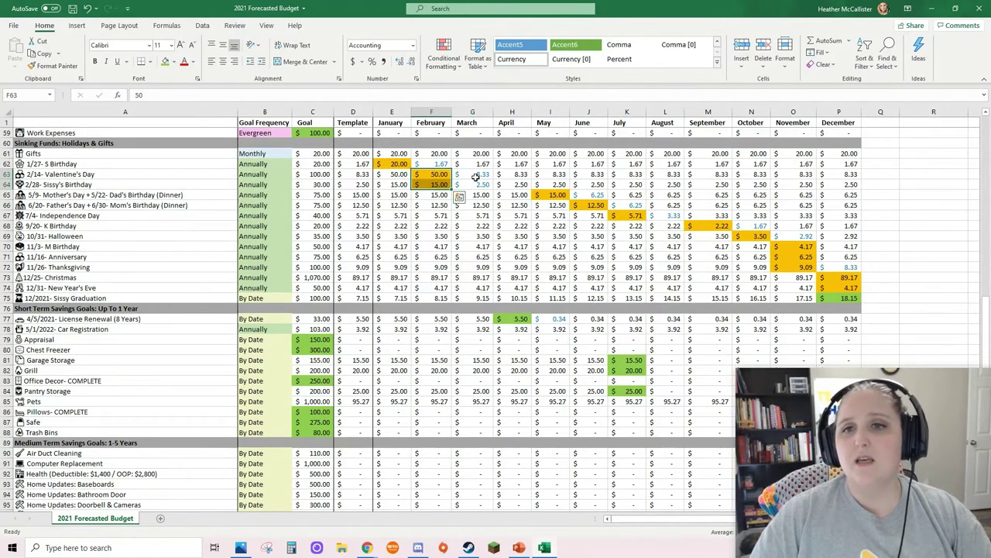
click(474, 174)
click(590, 195)
click(627, 204)
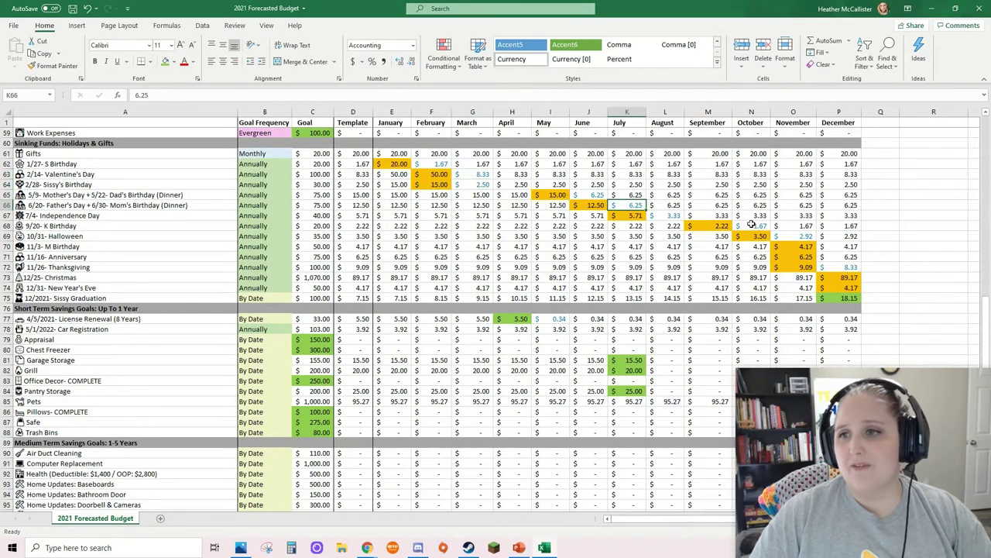
click(753, 226)
click(795, 235)
click(850, 266)
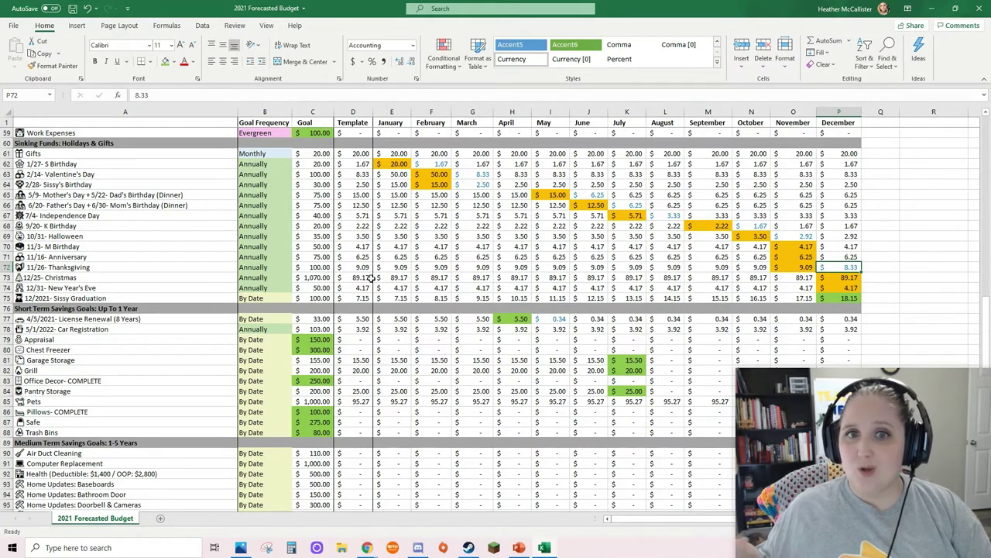
click(444, 165)
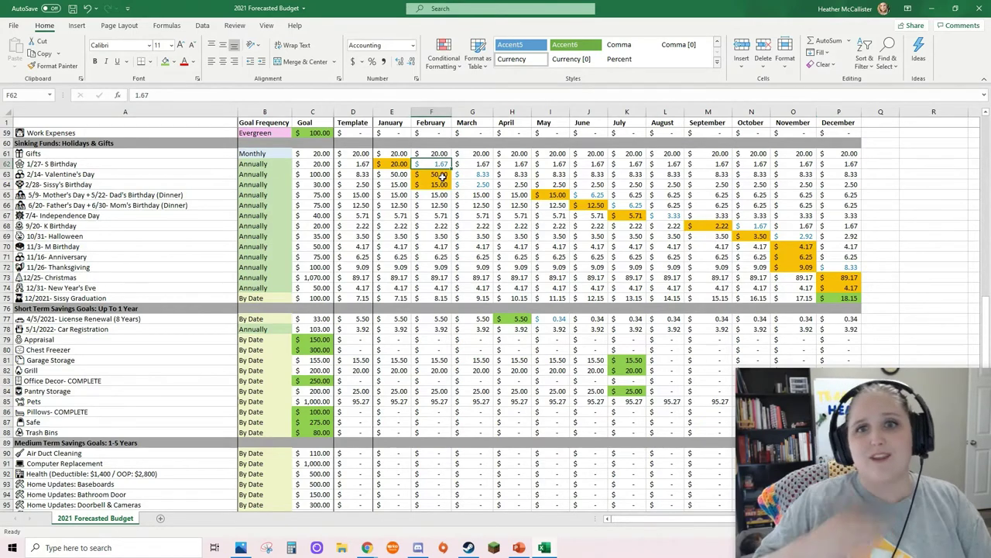
Check the goal amounts of the 1/27 birthday, Valentine's Day and 2/28 birthday rows.
click(324, 164)
click(324, 174)
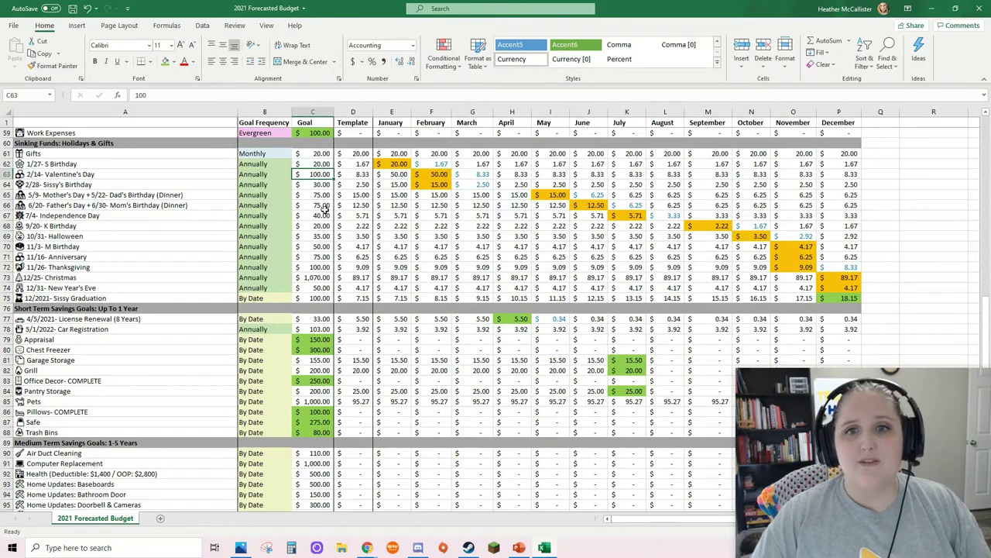
click(327, 184)
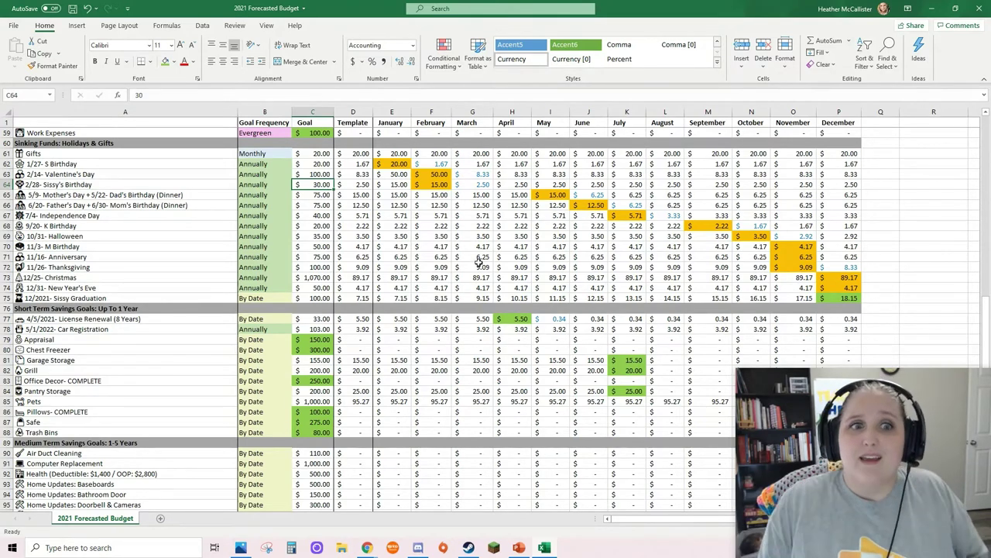
Examine the License Renewal row under Short Term Savings Goals, checking its April amount and its May to December amounts.
scroll(477, 236, down, 2)
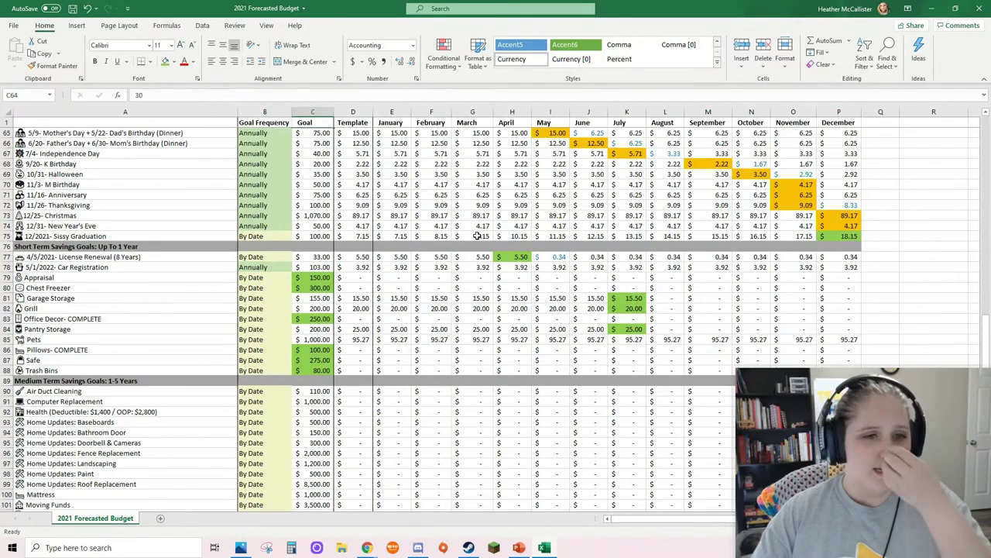
scroll(459, 253, down, 1)
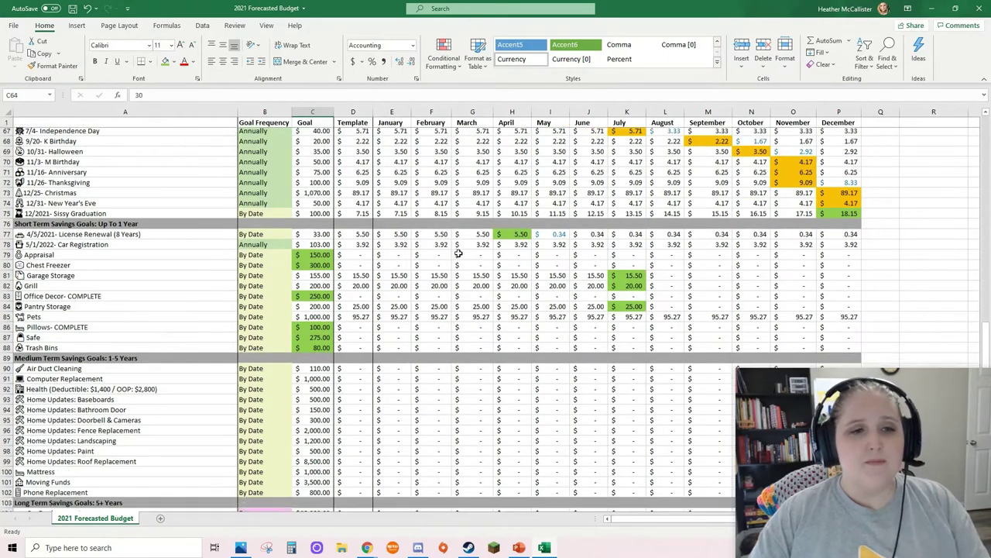
scroll(141, 253, down, 2)
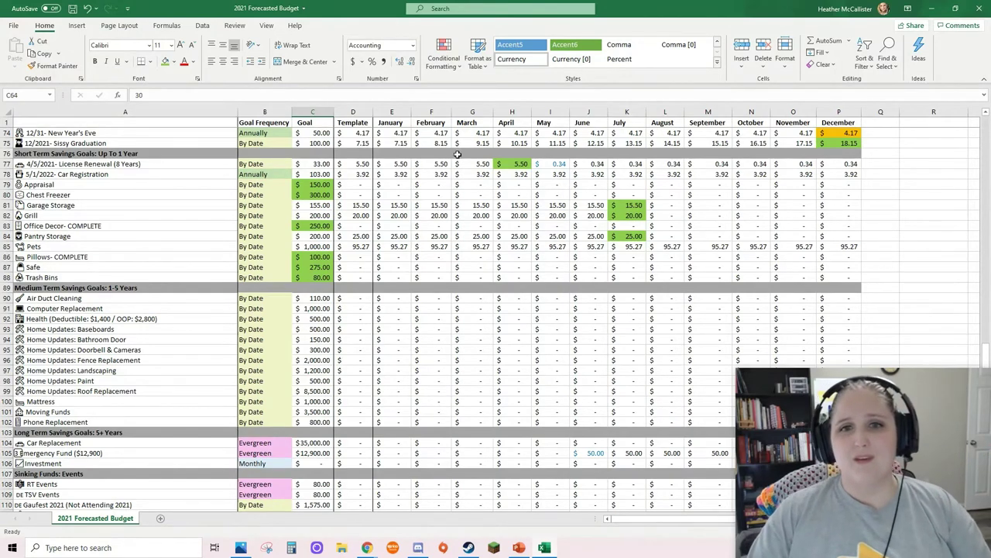
click(430, 204)
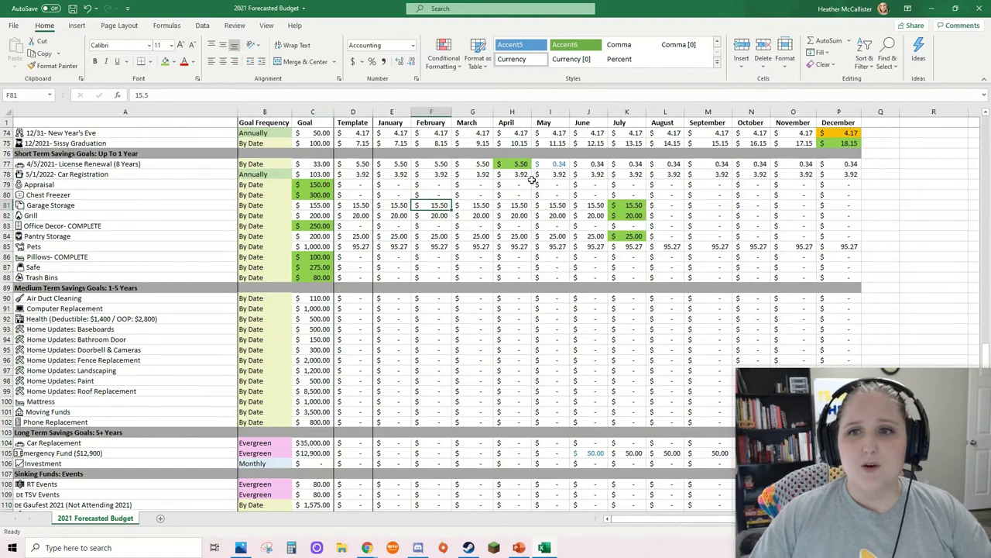
click(507, 165)
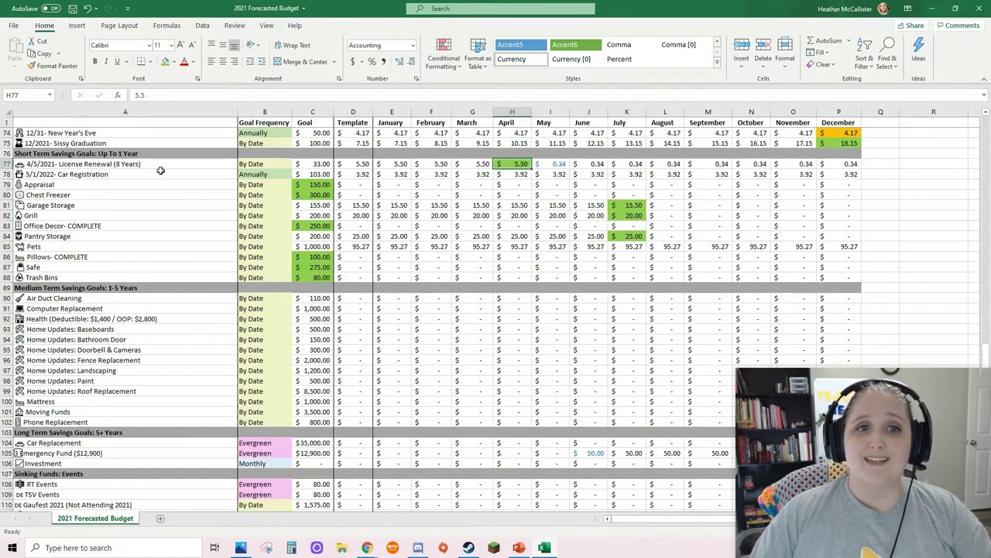
click(136, 164)
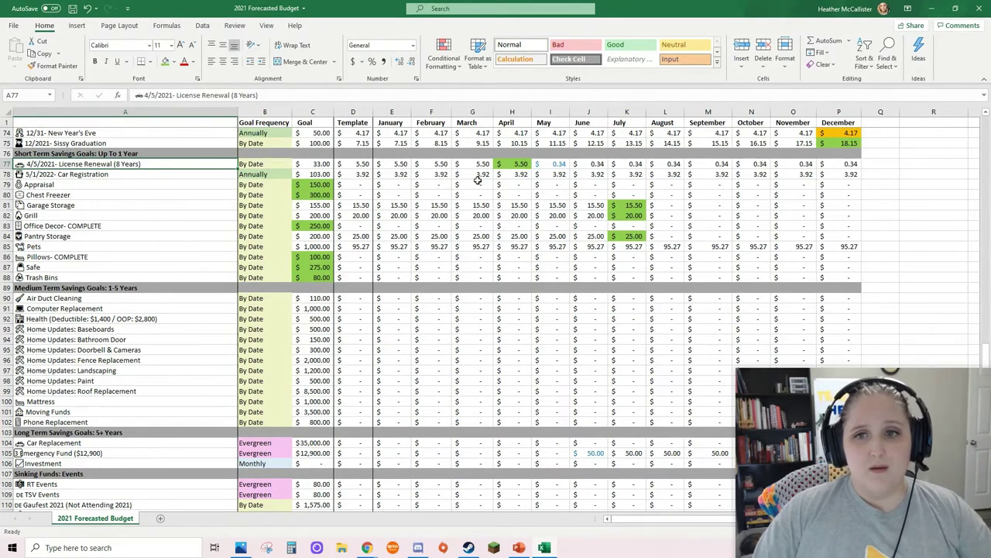
click(575, 164)
drag(558, 163, 821, 164)
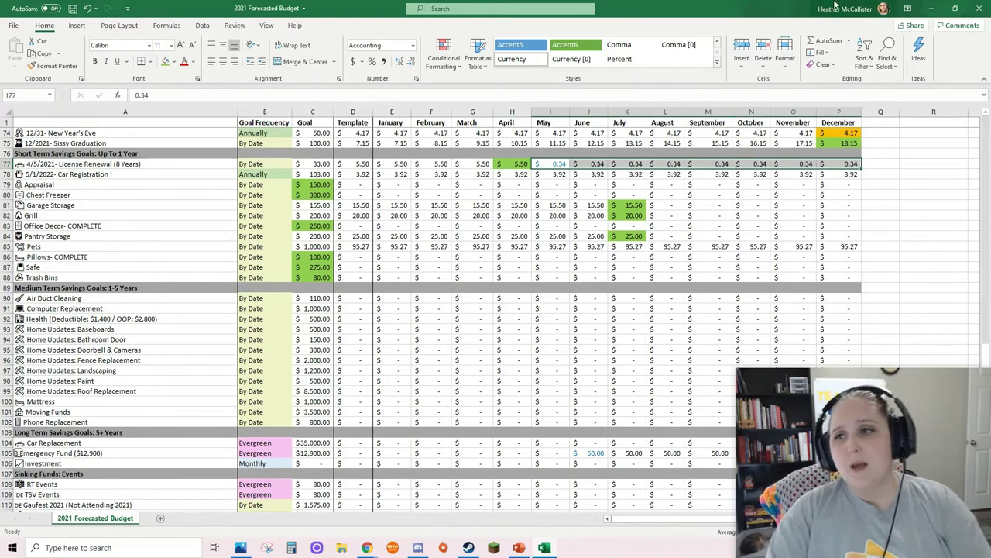
click(838, 194)
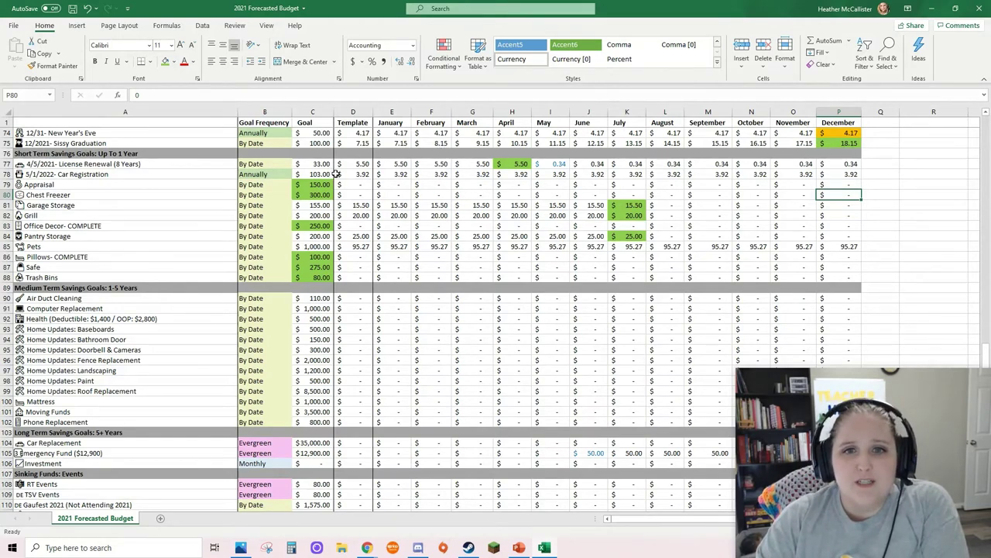
Review the Car Registration row, including its template amount and annual goal.
click(356, 175)
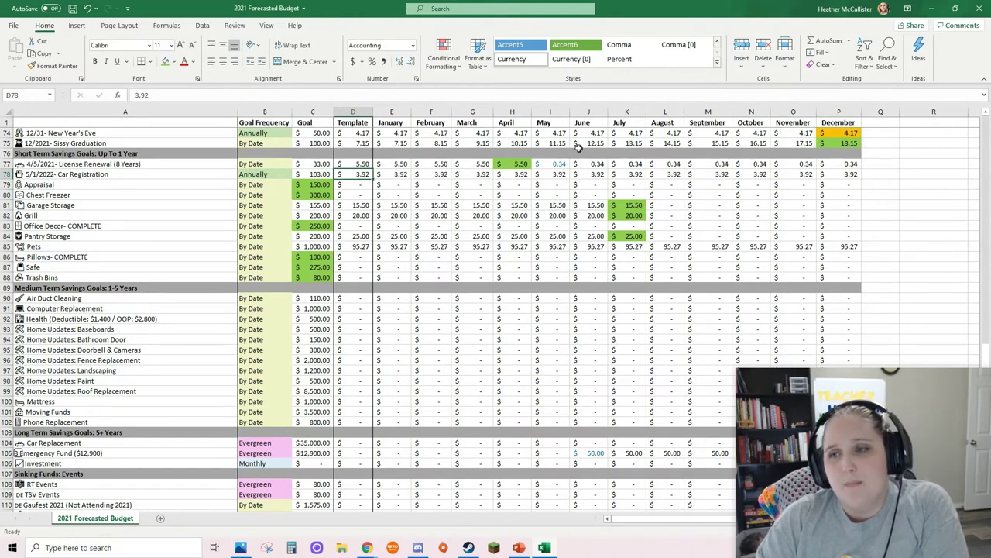
click(7, 174)
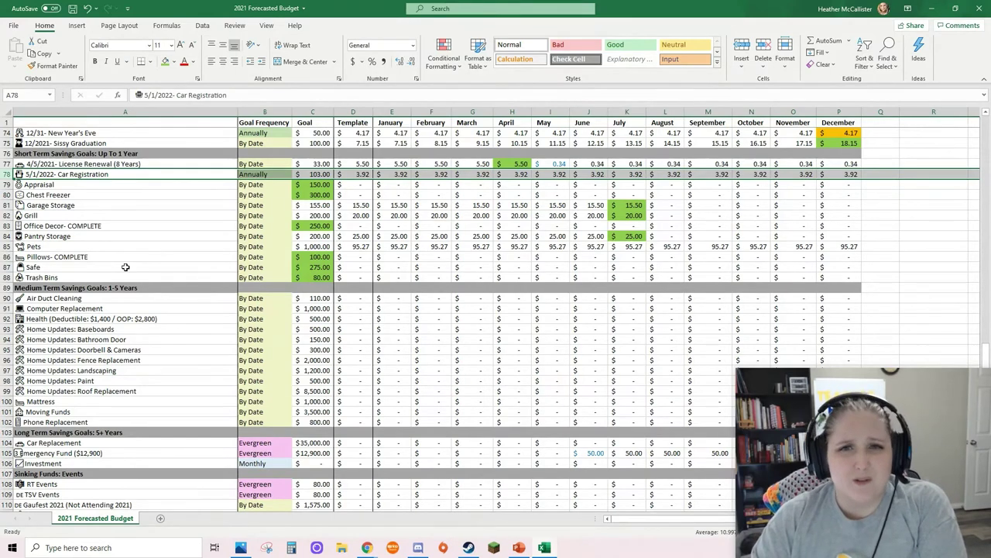
click(319, 175)
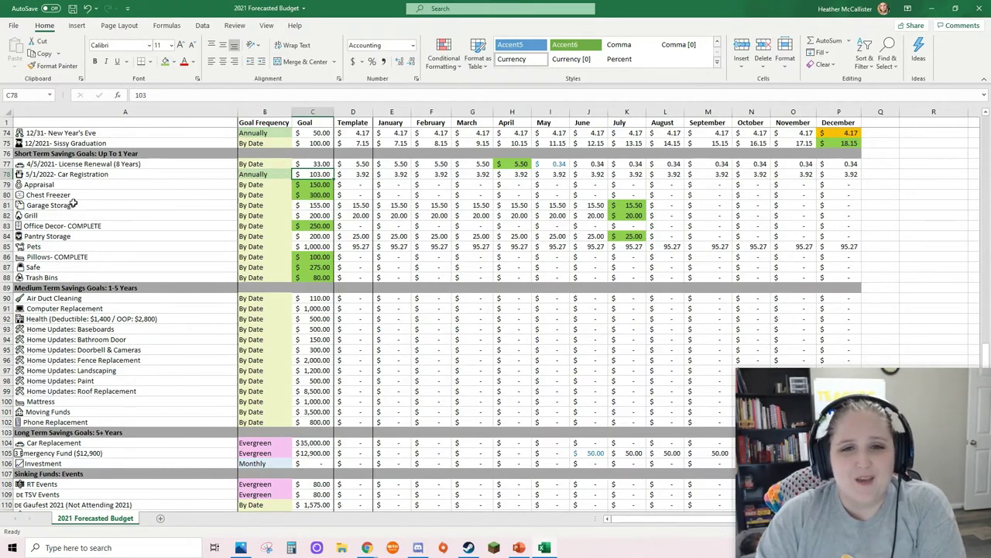
Review the green short-term goals for Appraisal, Chest Freezer, Office Decor, Pillows, Safe and Trash Bins.
click(320, 184)
click(319, 226)
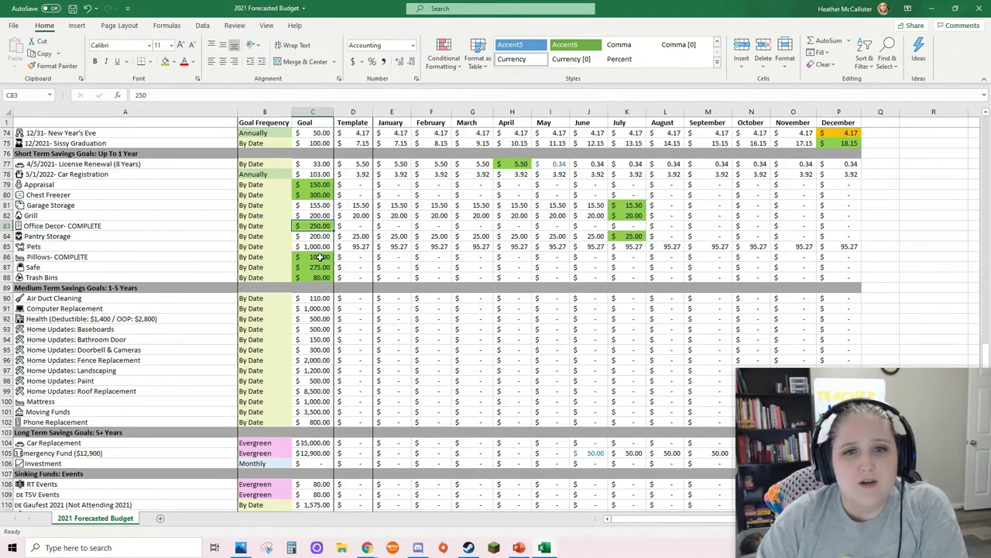
drag(320, 258, 319, 277)
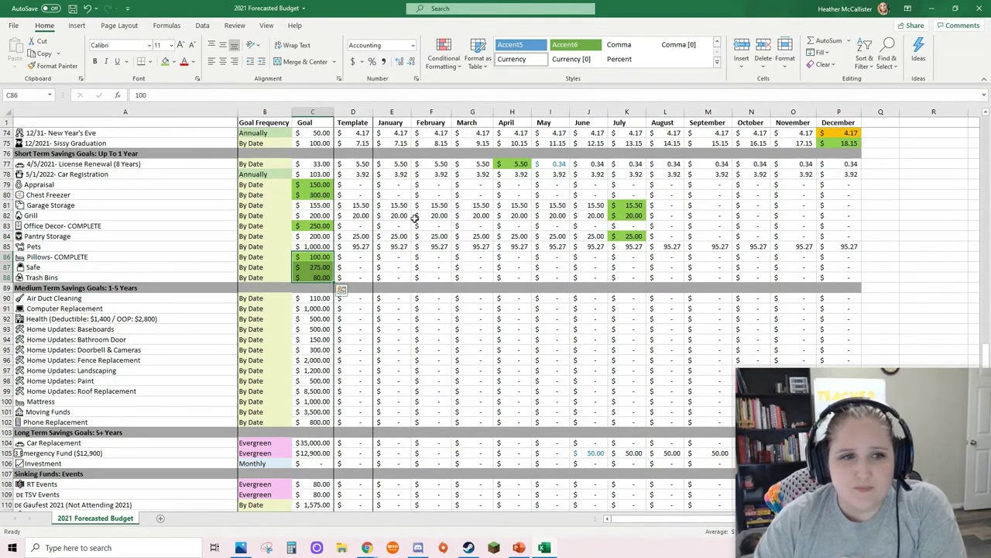
click(82, 195)
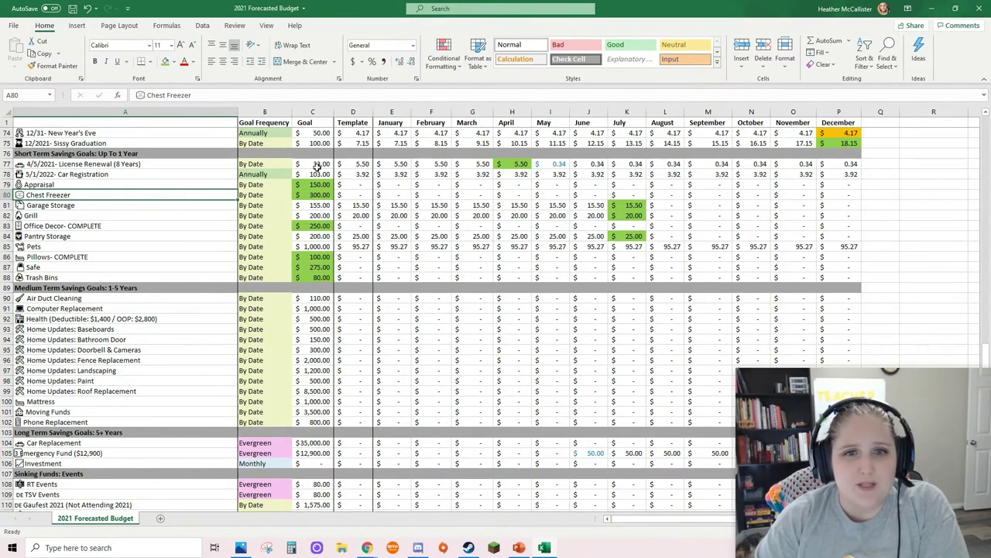
Compare the Goal column with the Template through December columns, and check Garage Storage's July amount.
click(313, 112)
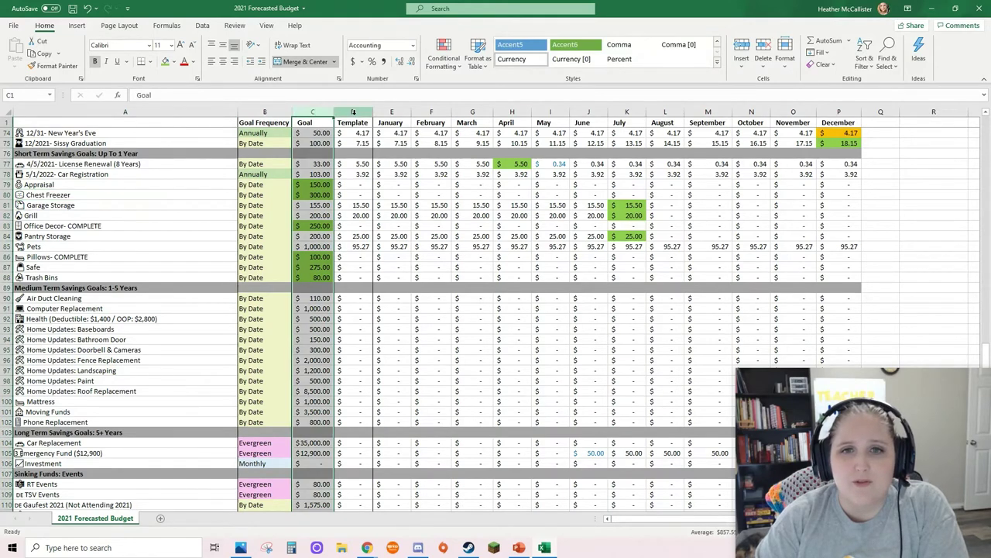
drag(352, 111, 839, 112)
click(502, 227)
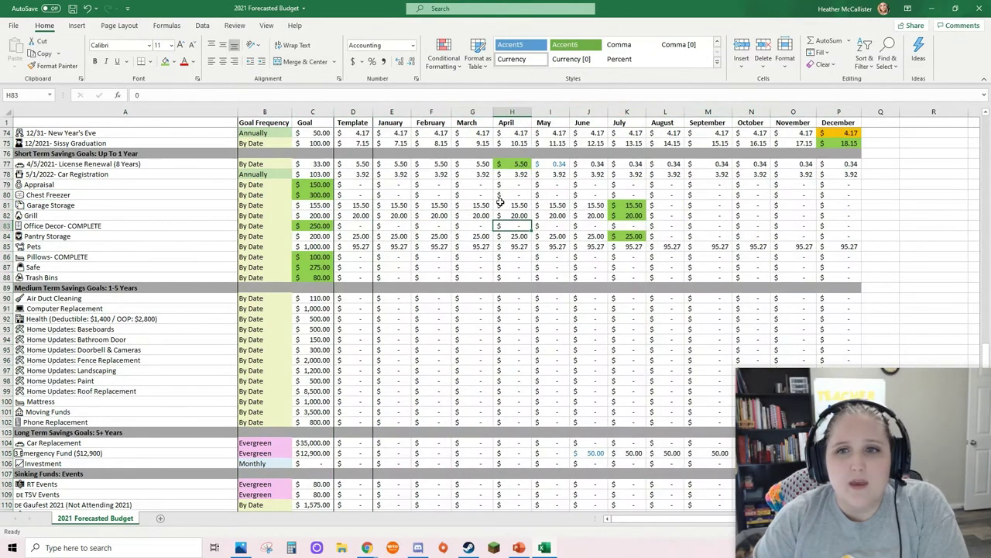
click(624, 205)
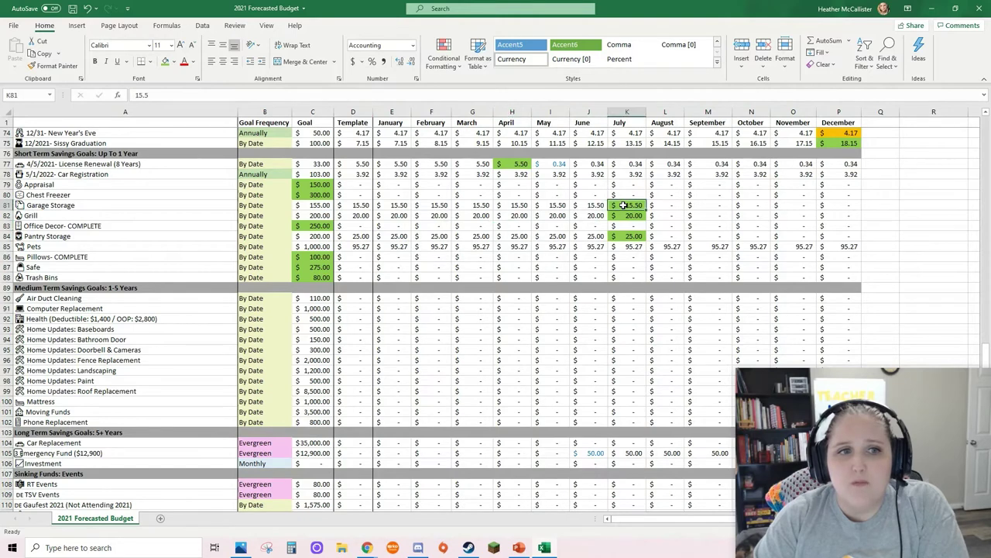
Review the July amounts from Garage Storage to Pantry Storage, and the Pets row's August to December amounts and goal.
drag(624, 205, 626, 232)
click(624, 236)
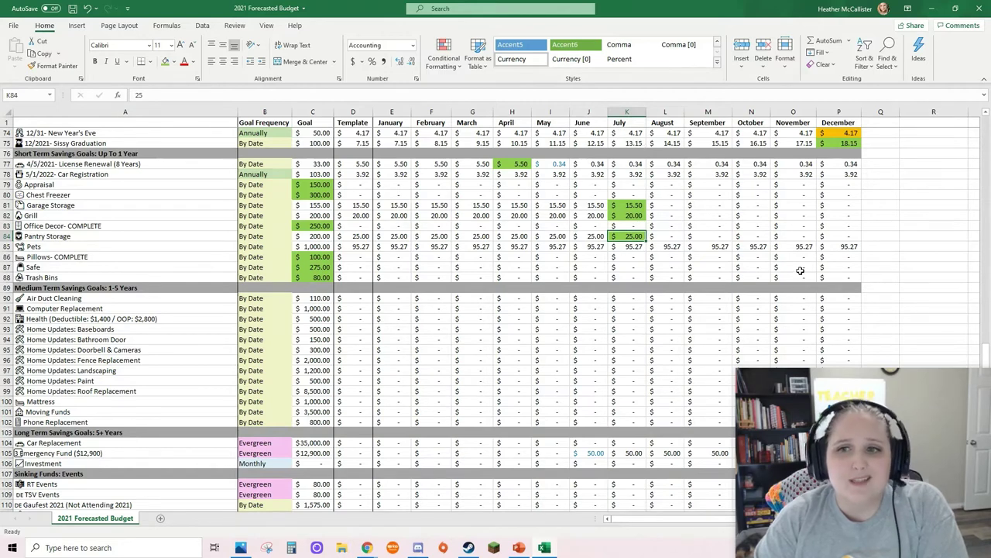
drag(674, 246, 846, 245)
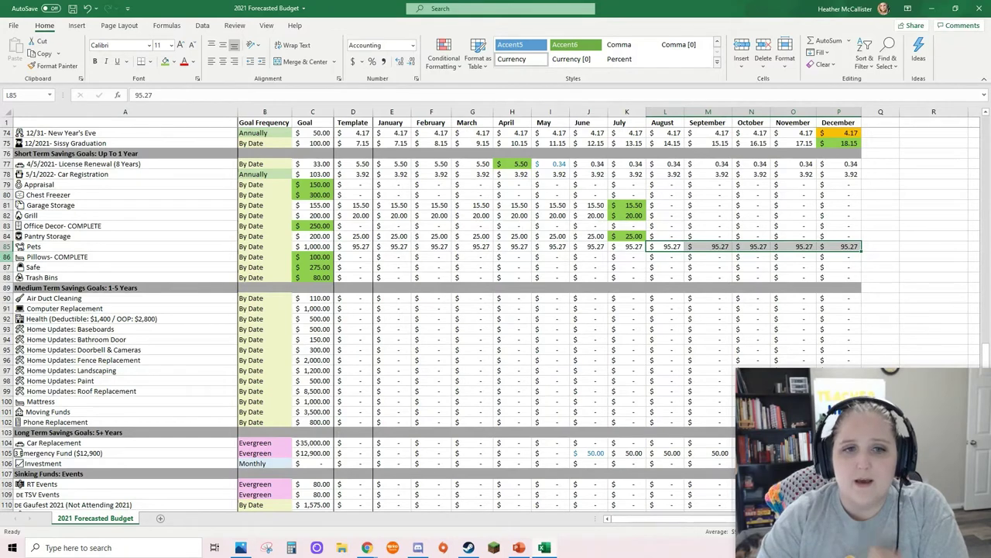
click(310, 246)
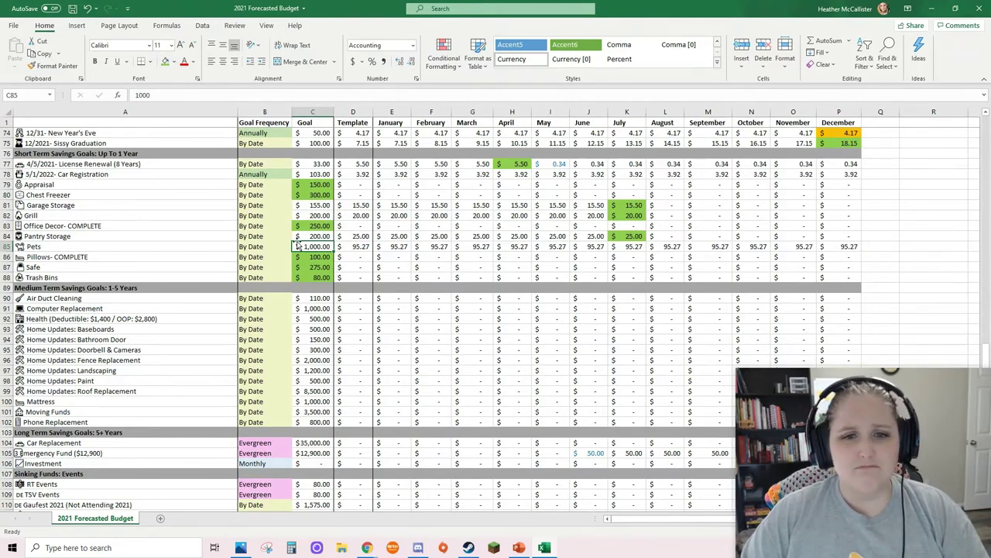
Review the Medium Term Savings Goals from Air Duct Cleaning to Phone Replacement and the three Long Term Savings Goals rows.
scroll(302, 258, down, 3)
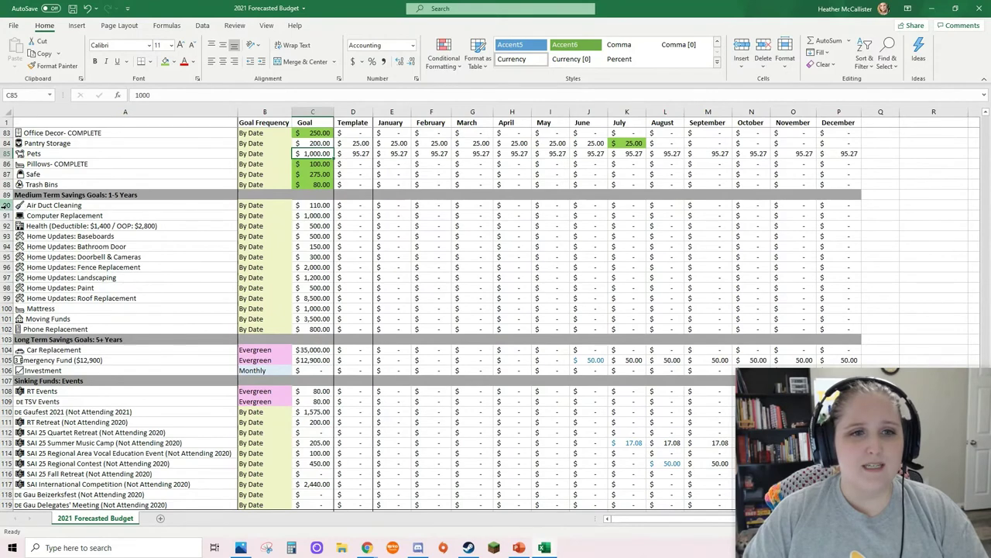
drag(6, 205, 7, 329)
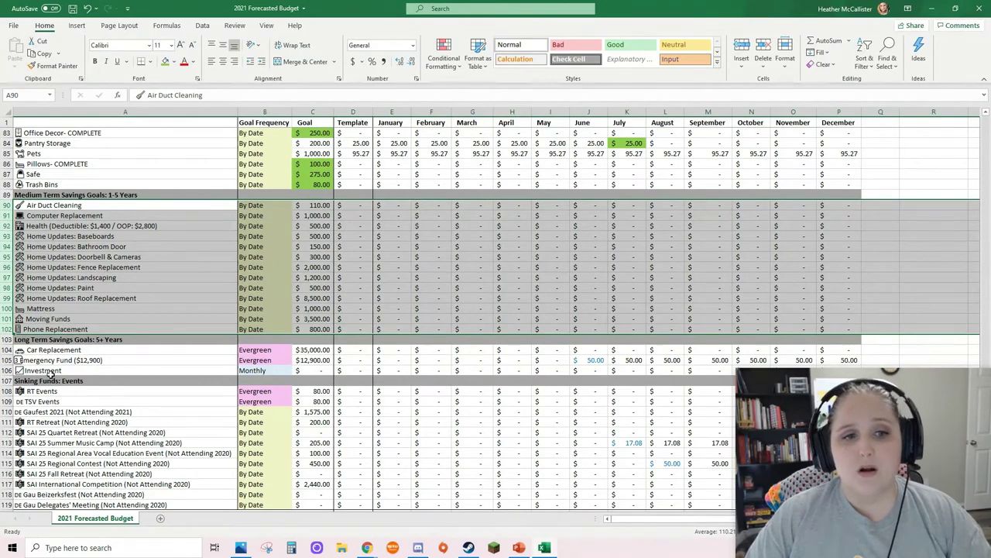
drag(7, 349, 7, 370)
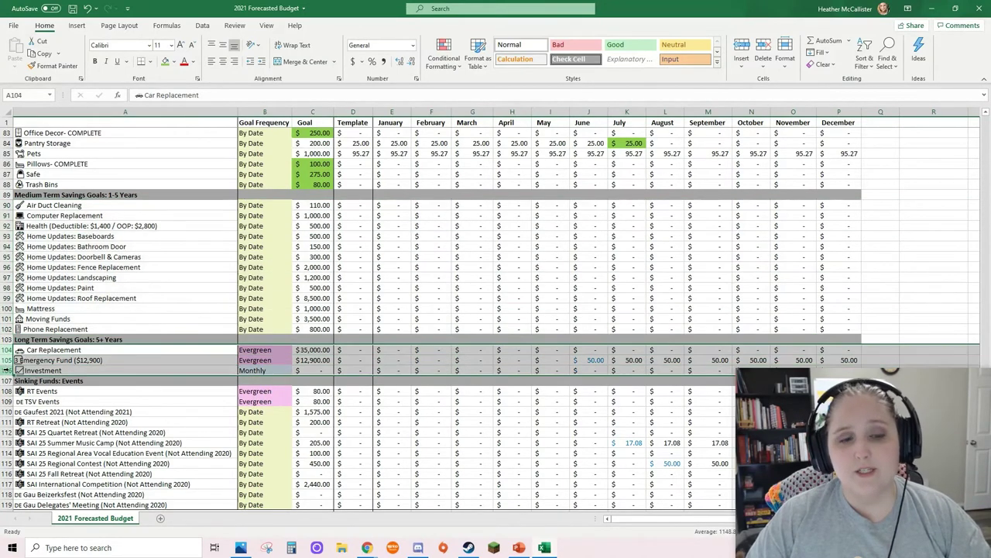
Check the Emergency Fund amounts from June to December under Long Term Savings Goals.
scroll(24, 357, down, 3)
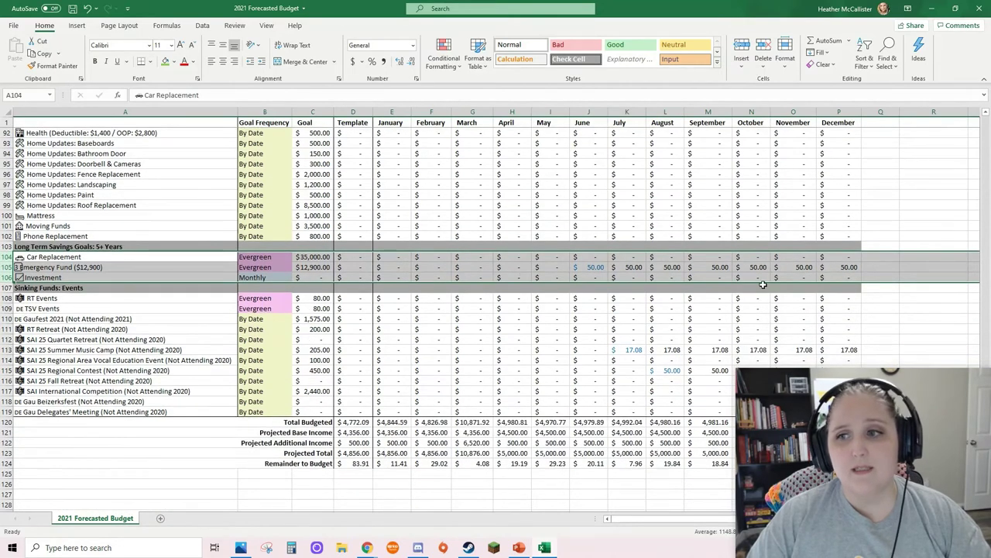
click(848, 268)
drag(801, 269, 589, 267)
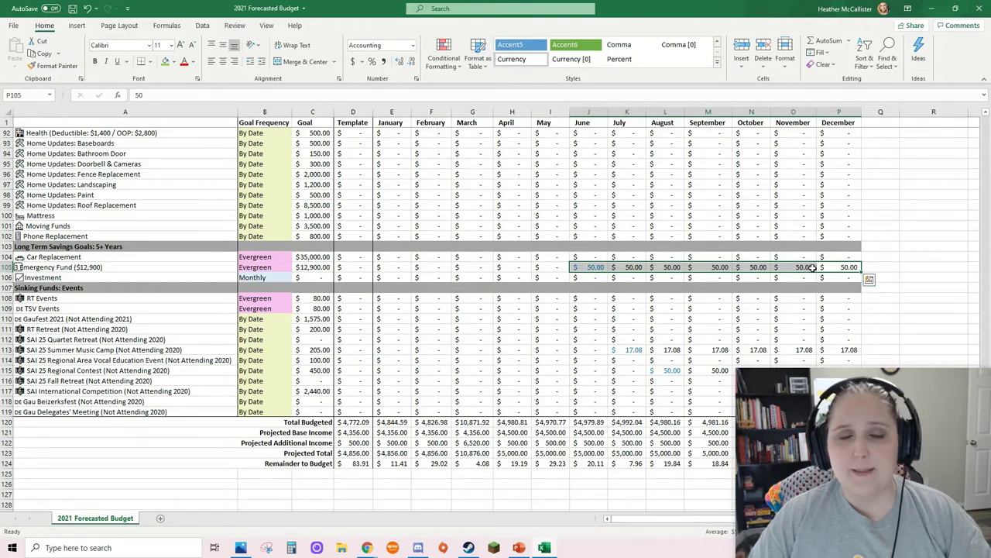
Review SAI 25 Summer Music Camp's goal and July to December amounts, and SAI 25 Regional Contest's August to December amounts.
scroll(722, 307, down, 2)
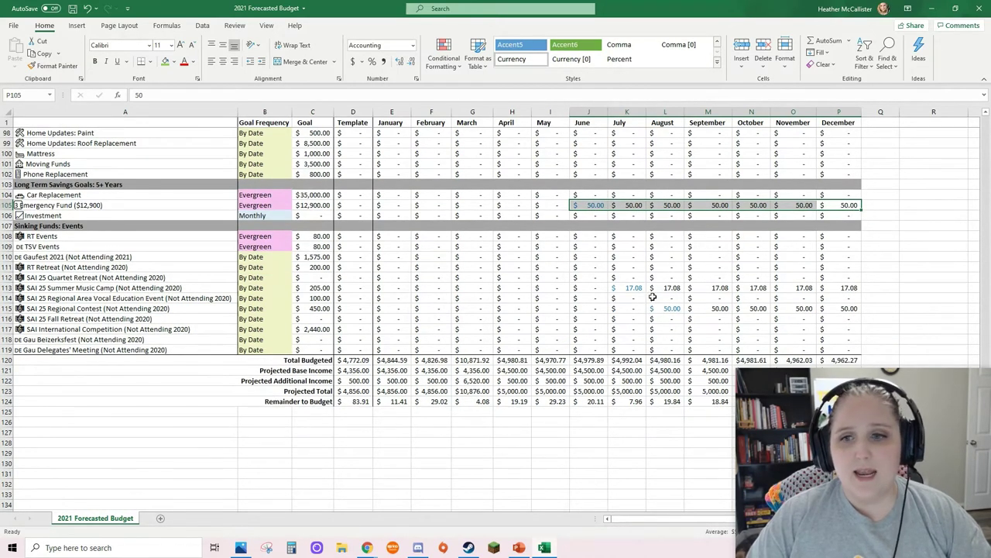
drag(634, 288, 848, 284)
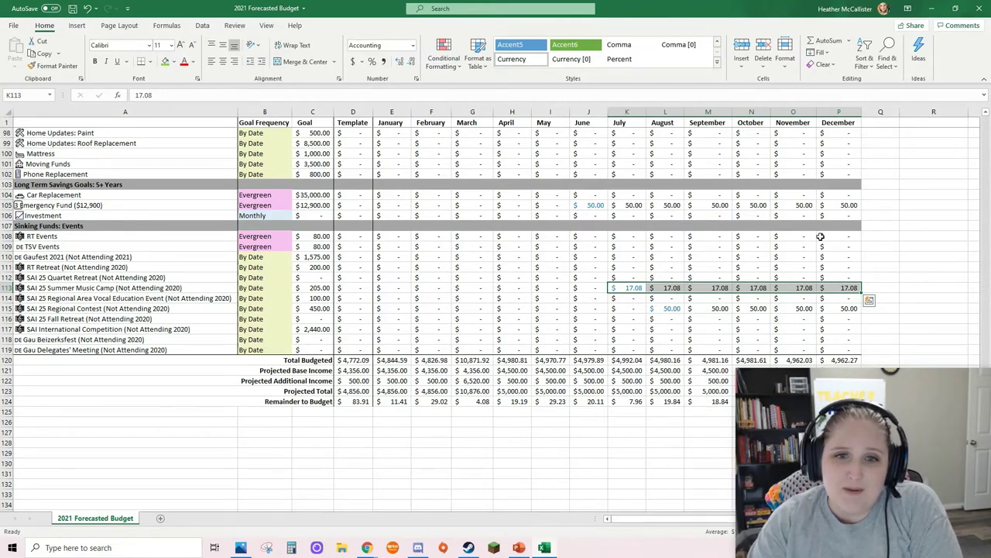
click(310, 288)
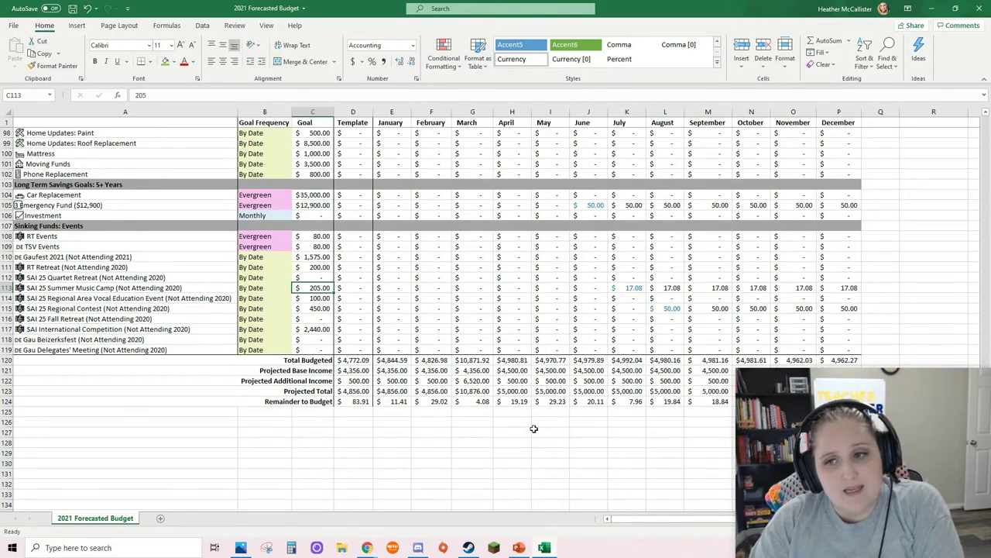
drag(639, 289, 844, 287)
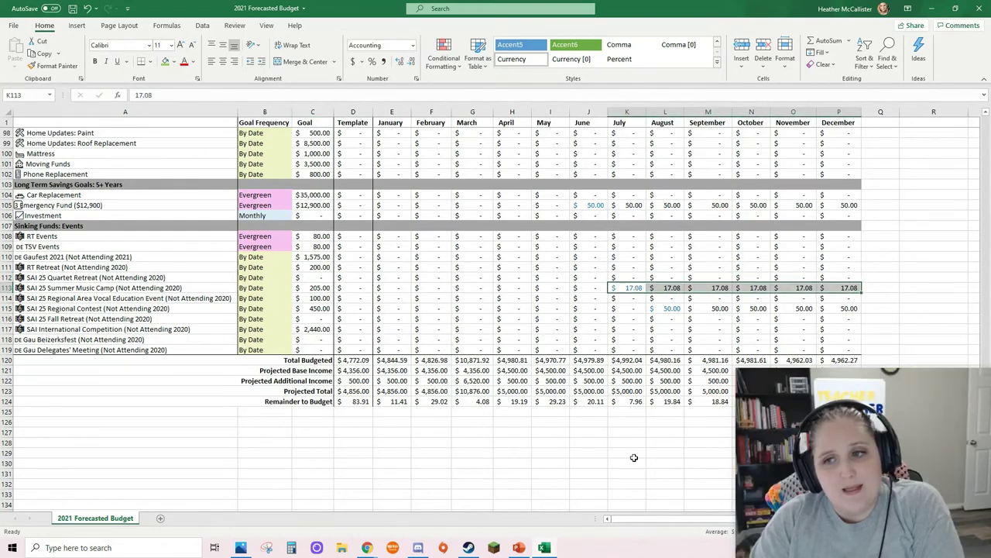
click(655, 309)
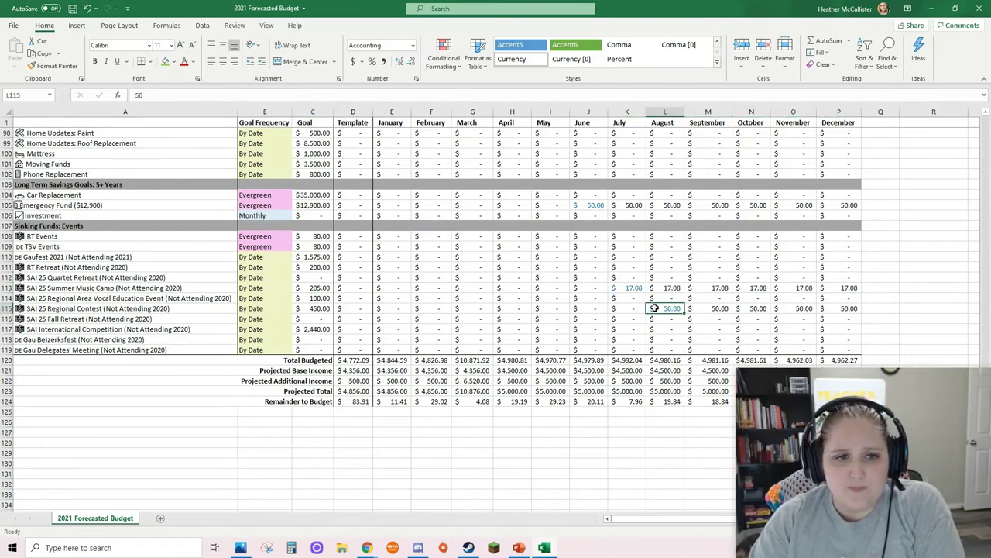
drag(654, 308, 852, 310)
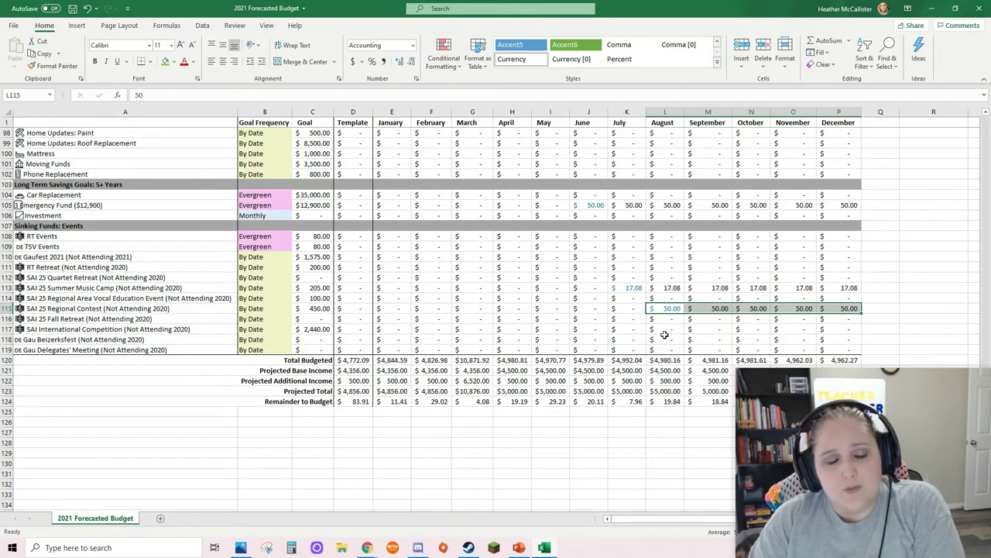
Examine the Gau Delegates' Meeting and Gaufest 2021 rows under the event sinking funds, including Gaufest's goal and July cell.
click(7, 349)
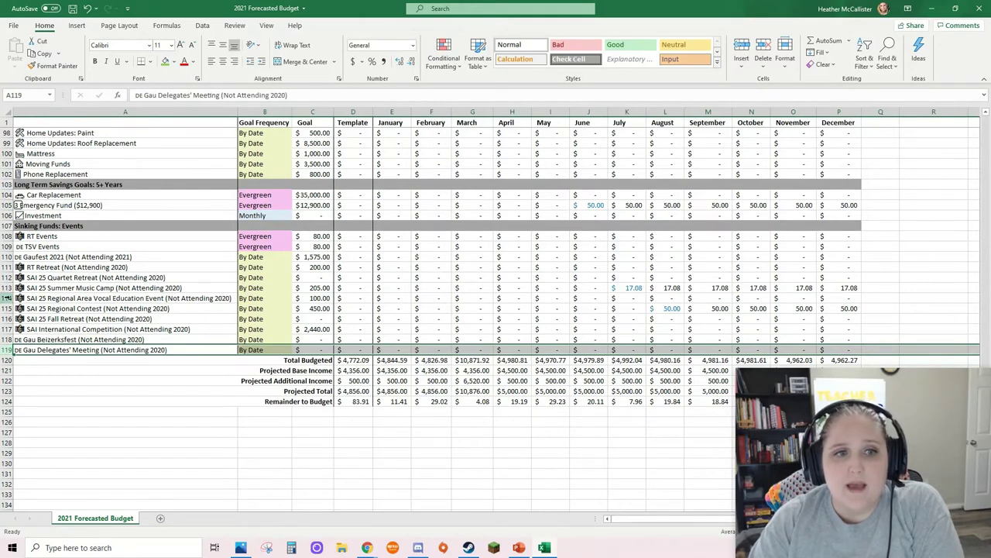
click(7, 256)
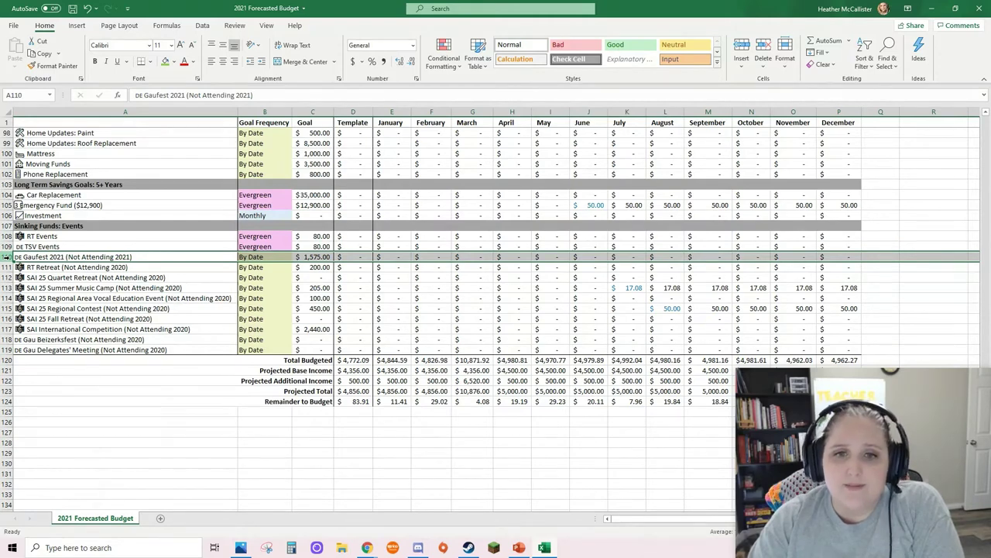
click(320, 259)
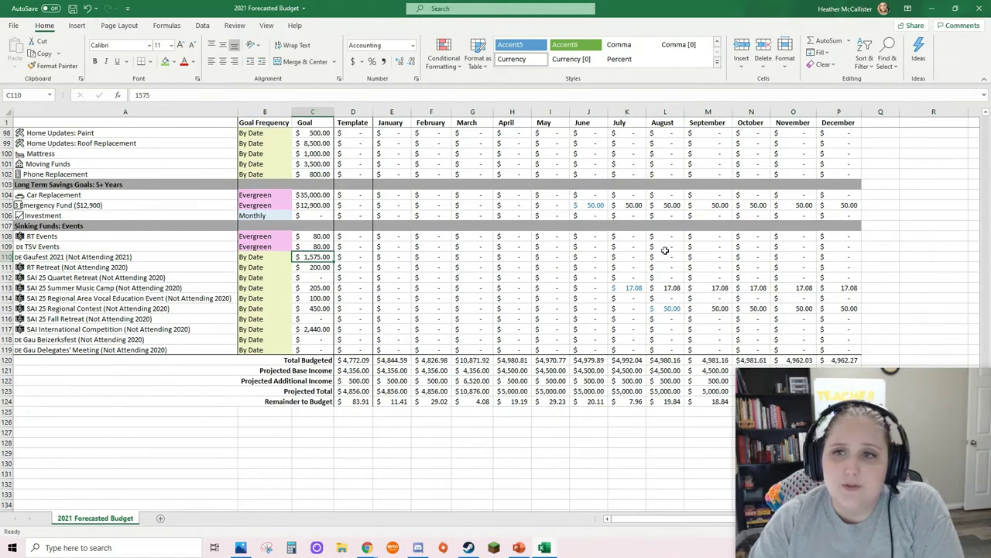
click(627, 257)
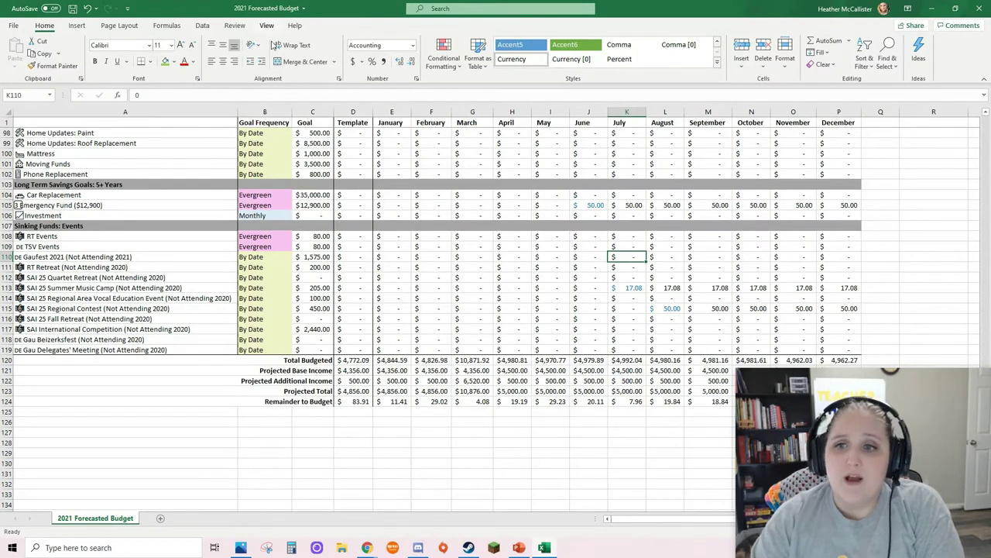
Check the Remainder to Budget row and the Projected Additional Income row from Template to December.
scroll(549, 318, down, 2)
scroll(549, 318, down, 1)
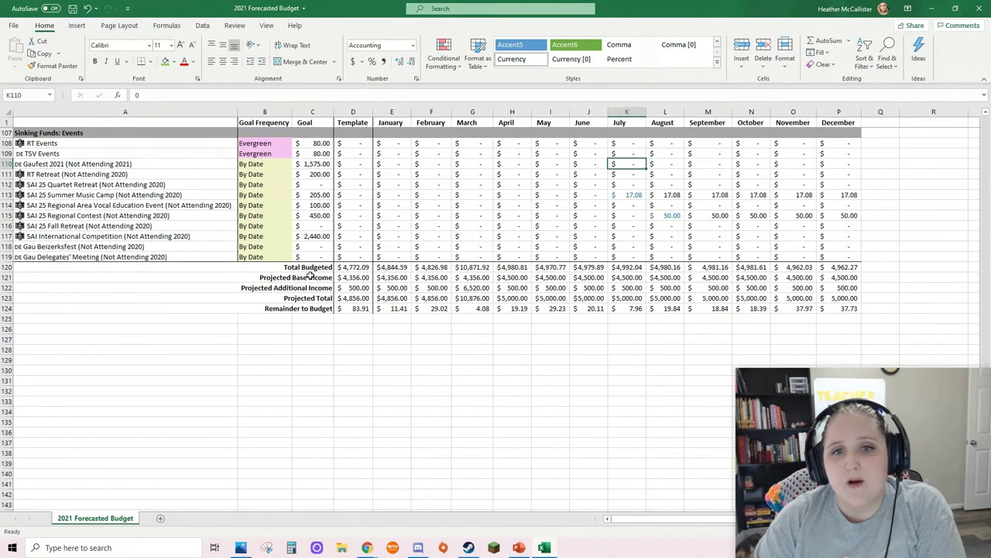
click(298, 308)
drag(298, 309, 852, 308)
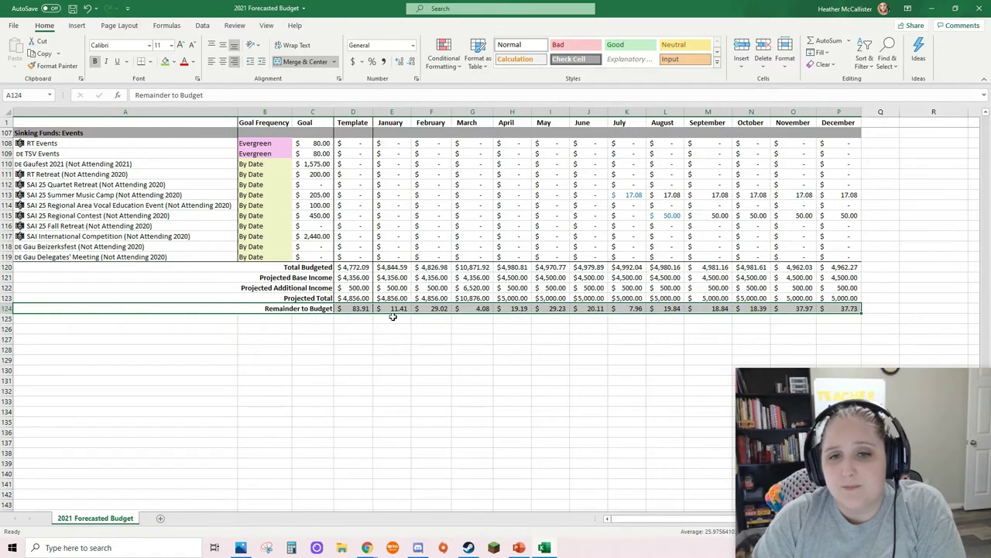
drag(391, 310, 838, 310)
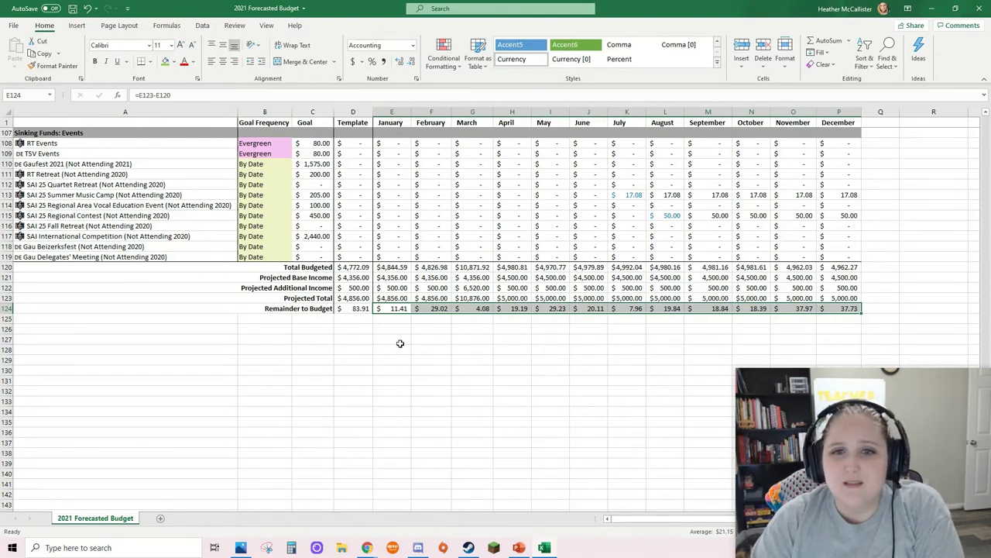
drag(361, 287, 828, 288)
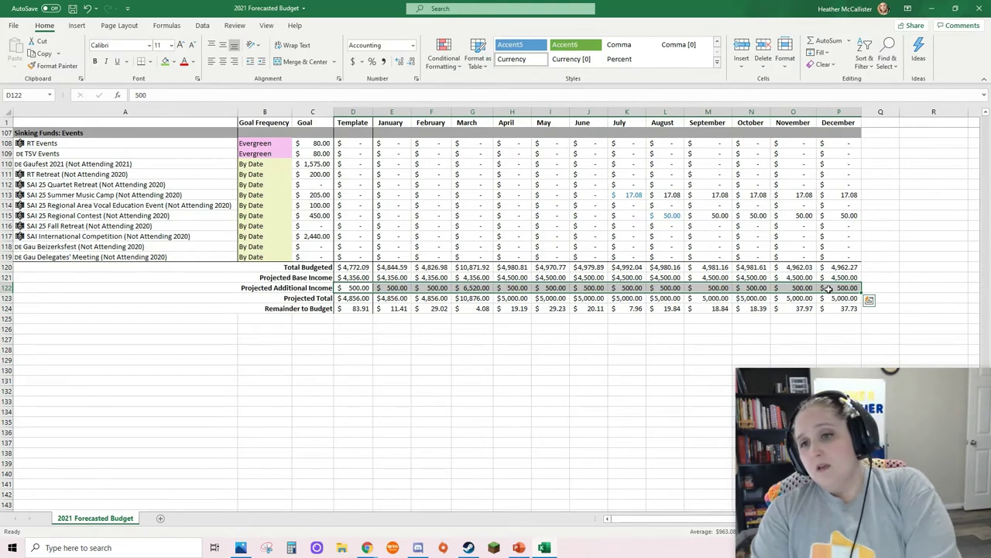
click(633, 235)
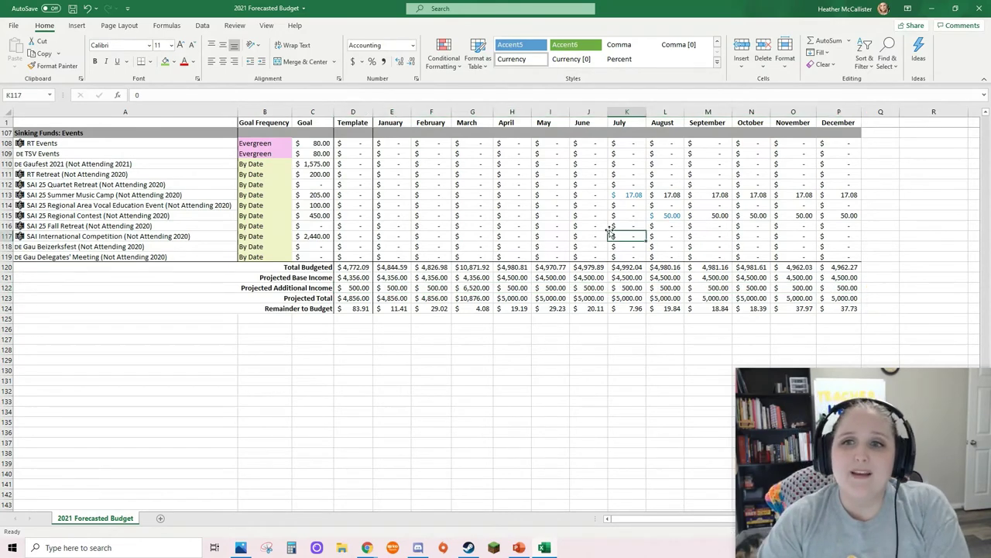
Look back over the budget categories from the event sinking funds up to Credit Card Payments and the color key.
scroll(467, 258, up, 7)
scroll(467, 258, up, 10)
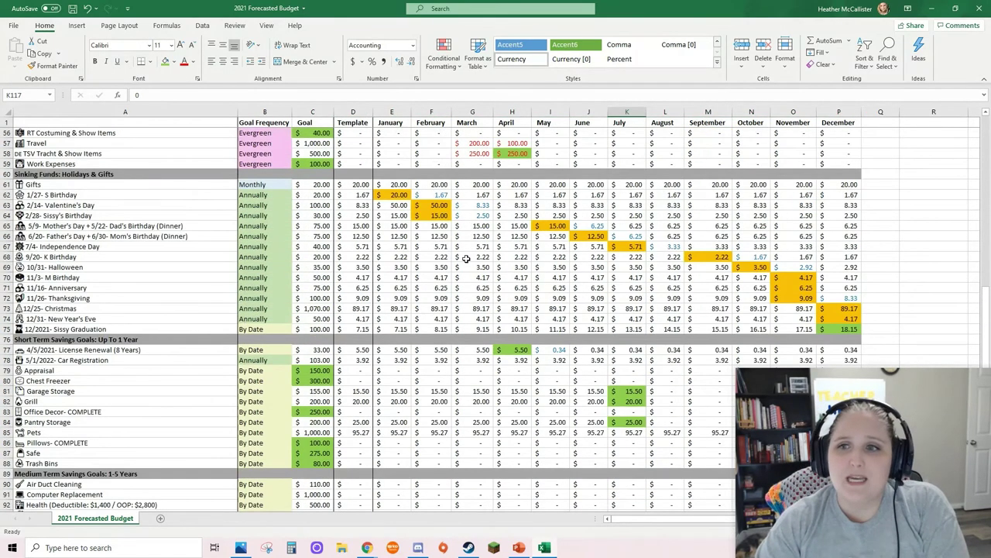
scroll(466, 258, up, 18)
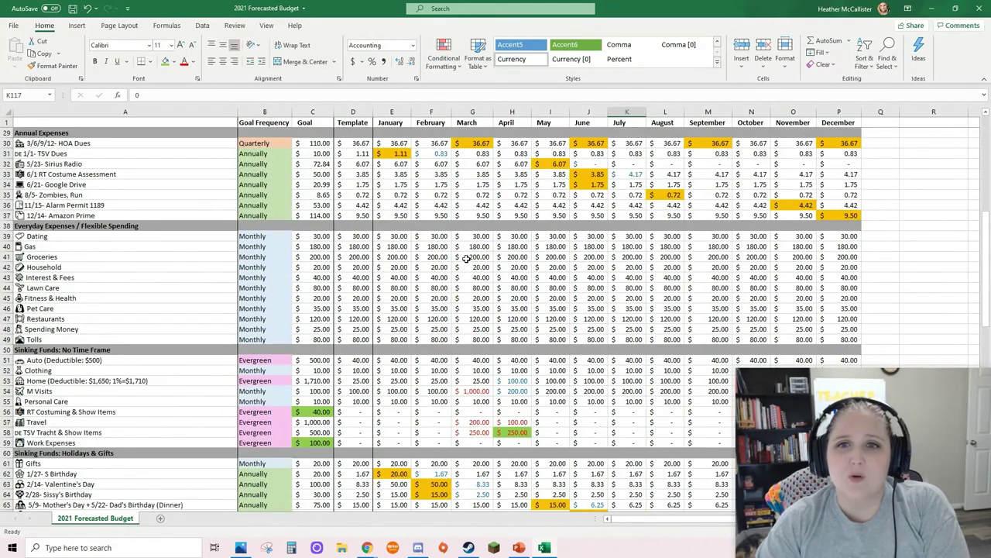
scroll(467, 258, up, 1)
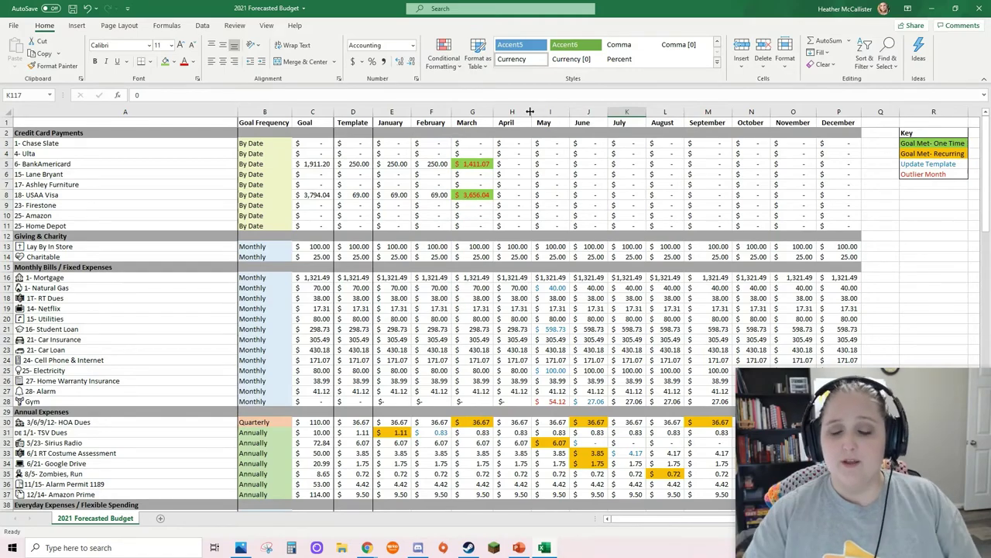
Review the Air Duct Cleaning and Home Updates: Landscaping rows under Medium Term Savings Goals.
scroll(559, 331, down, 20)
scroll(562, 334, down, 5)
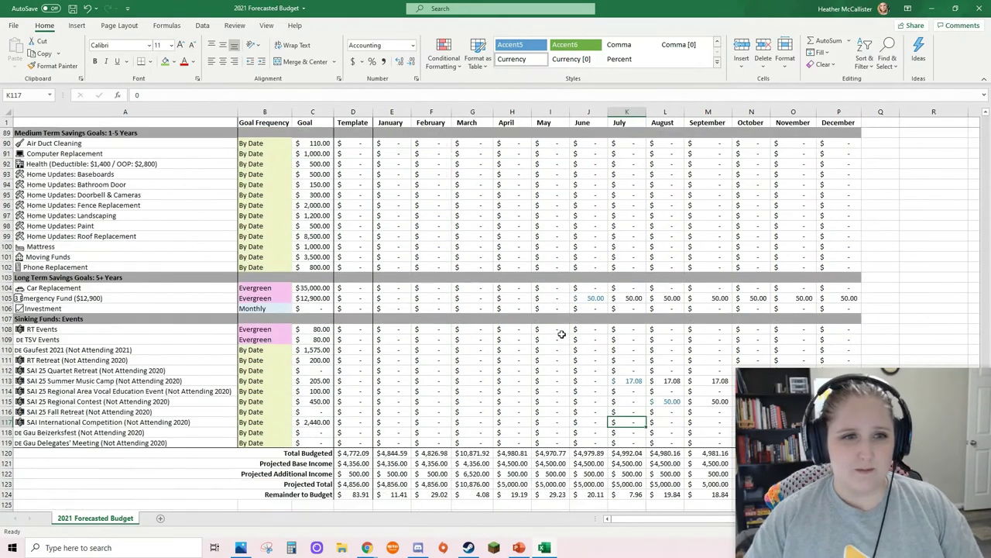
click(68, 144)
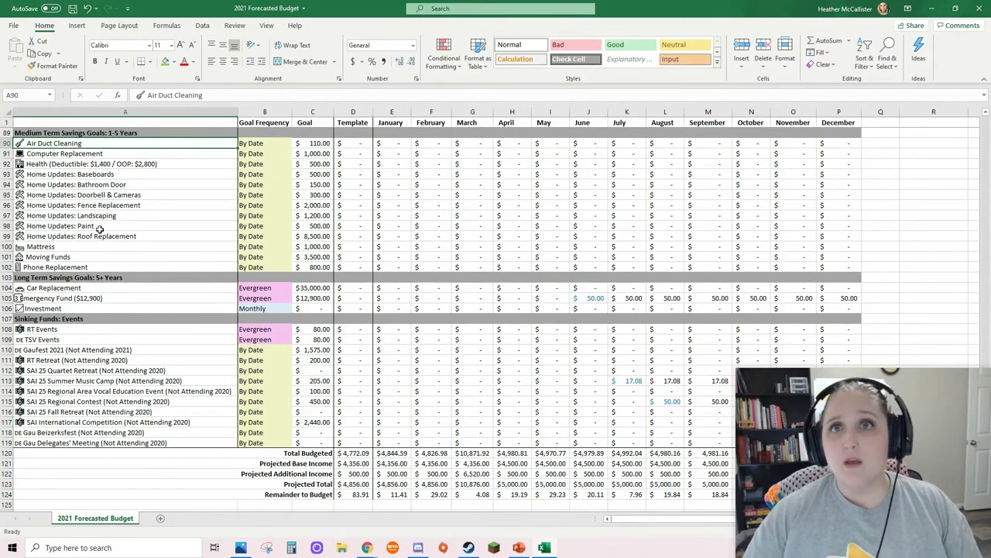
click(8, 216)
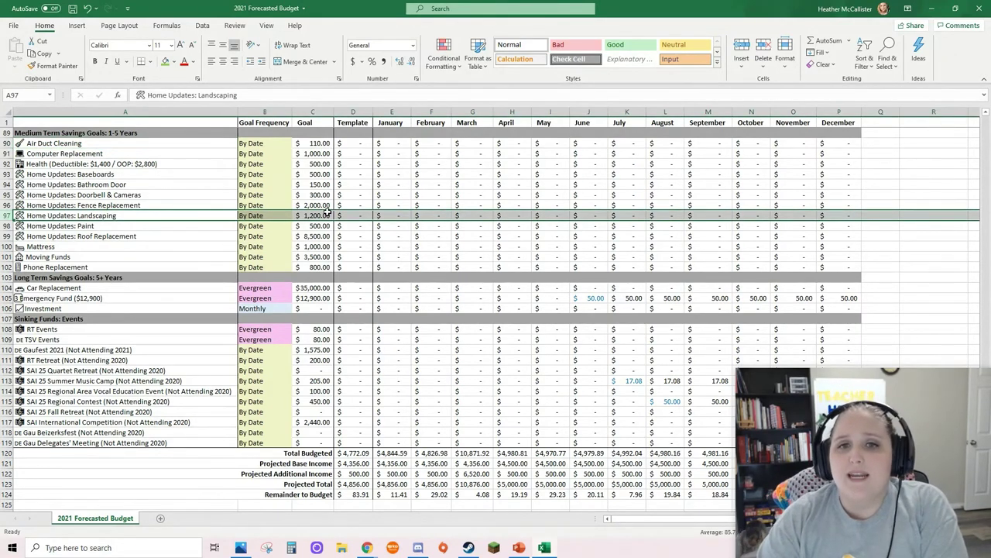
Review the M Visits row and the March and April amounts for Travel and TSV Tracht & Show Items.
scroll(579, 295, up, 4)
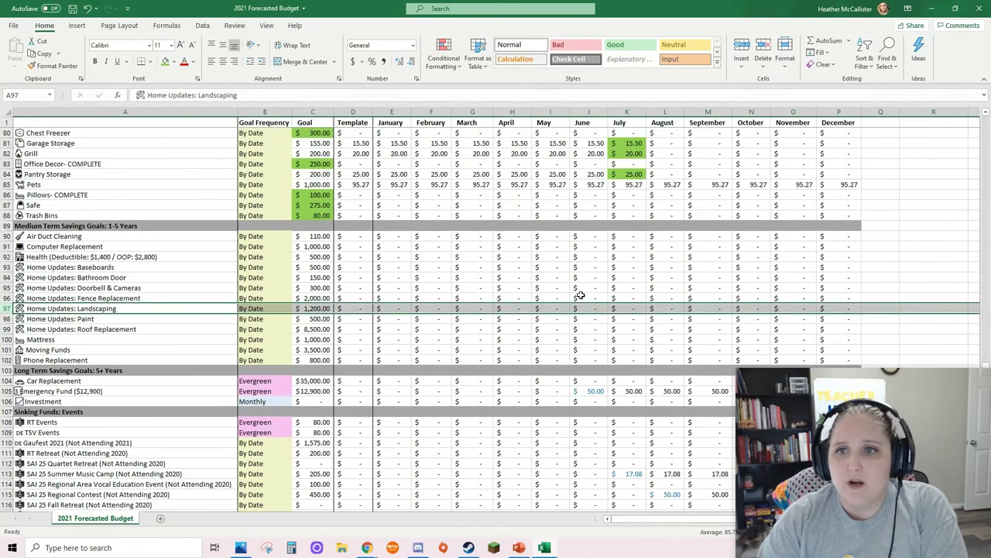
scroll(579, 296, up, 2)
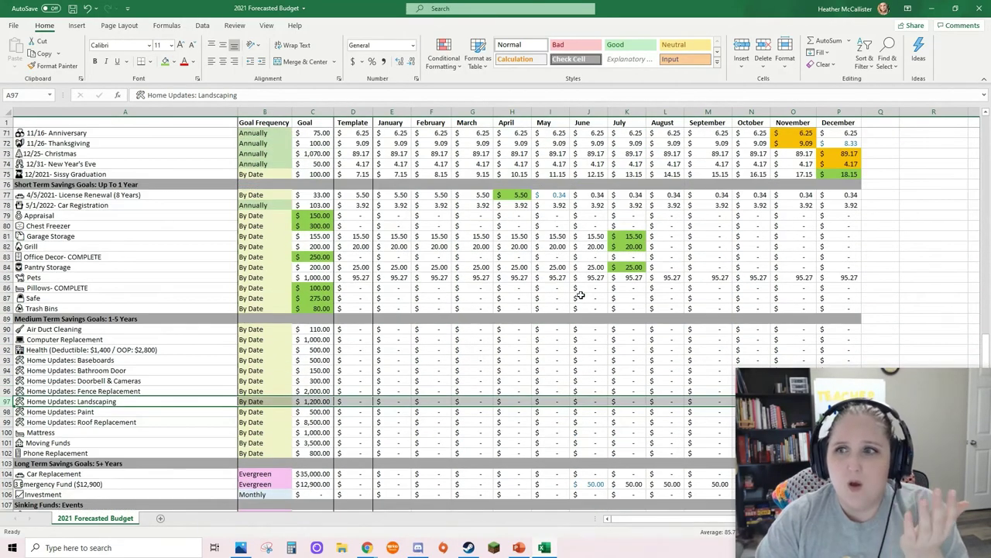
scroll(580, 296, up, 3)
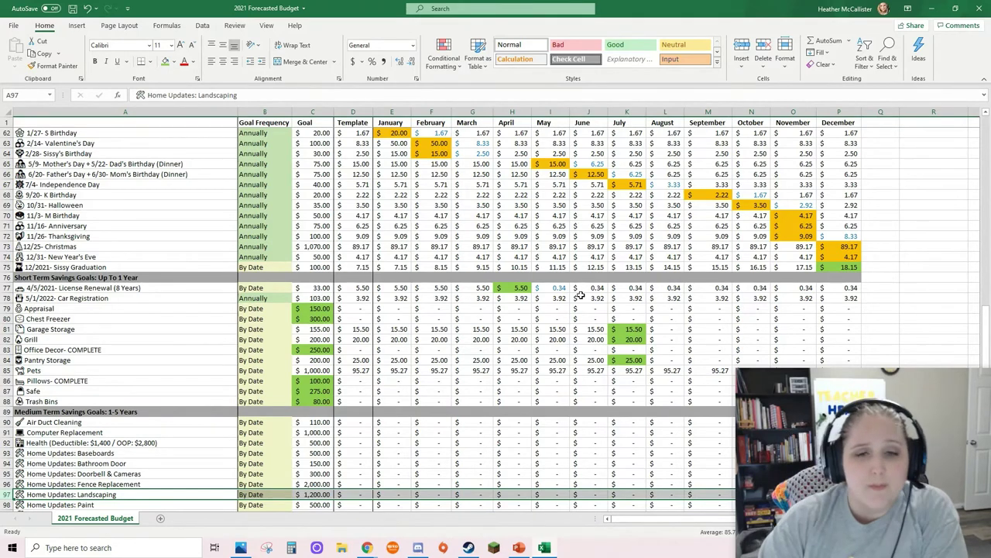
scroll(578, 306, up, 5)
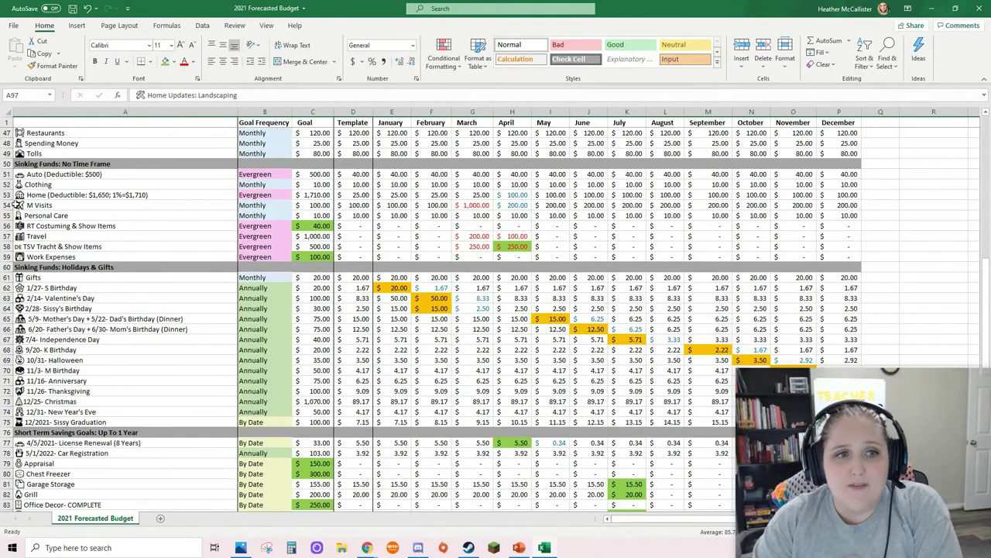
click(7, 204)
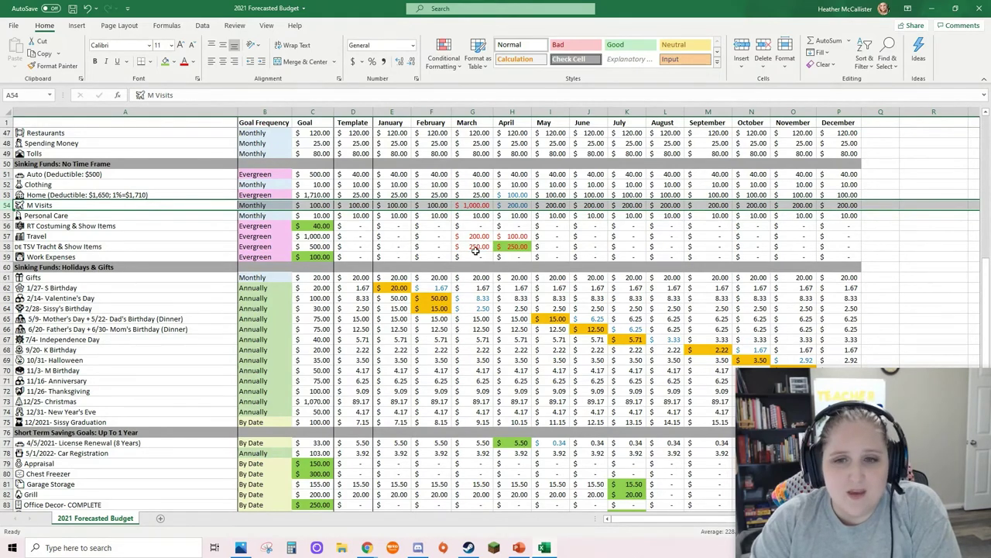
drag(472, 238, 515, 247)
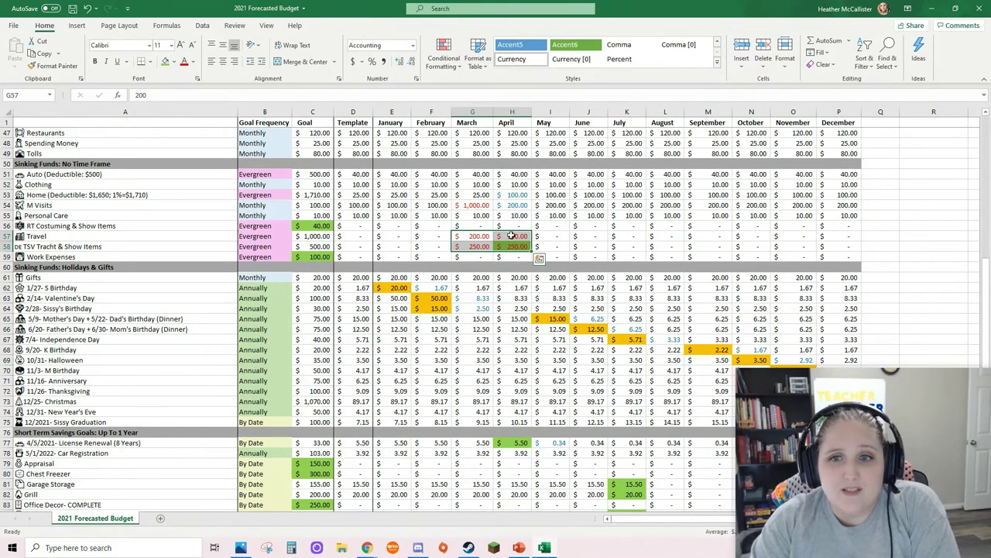
Review the March TSV Tracht & Show Items amount and the April to December amounts for Home and M Visits.
click(469, 247)
scroll(419, 246, up, 1)
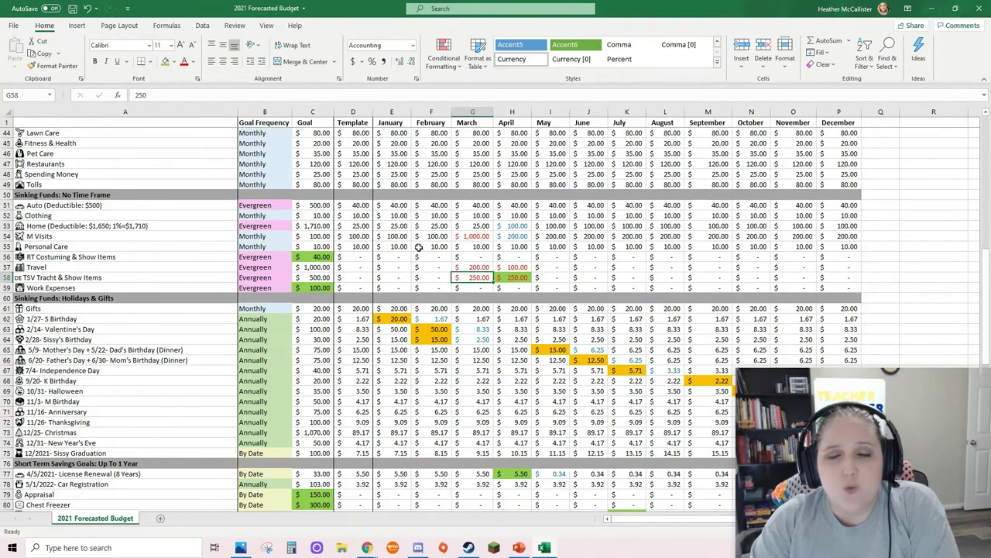
scroll(502, 260, up, 1)
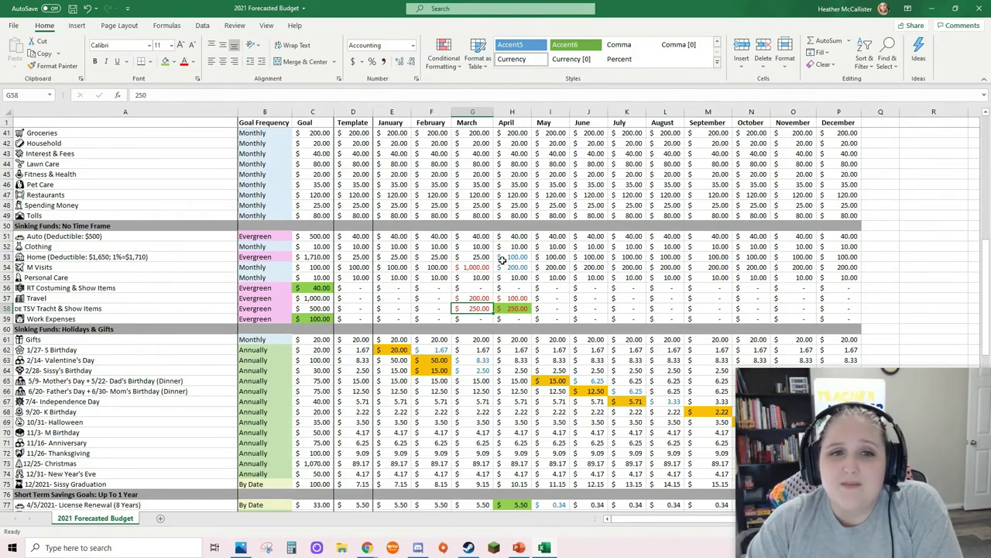
drag(502, 258, 839, 258)
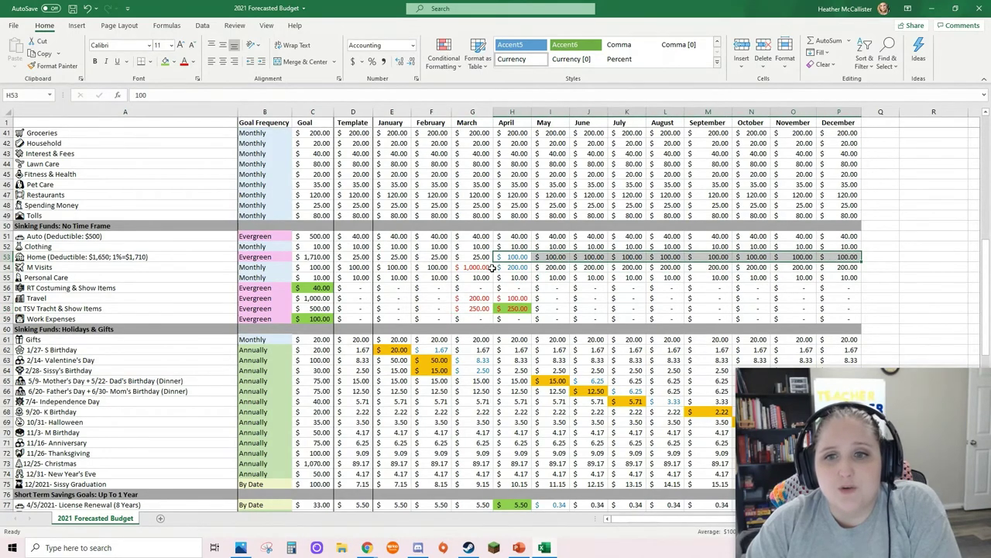
drag(496, 267, 836, 267)
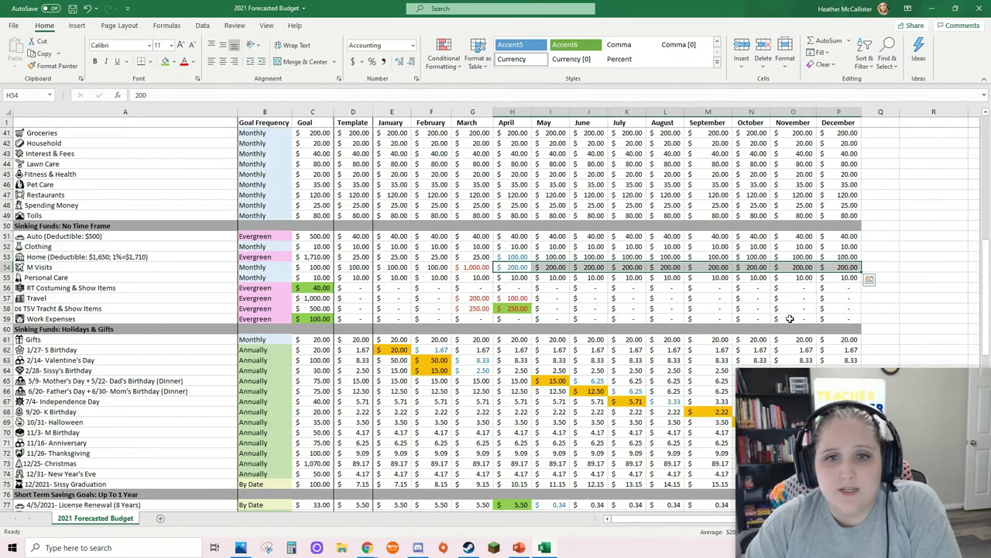
Review the Goal amounts of the annual birthday and holiday sinking funds, and the Template column.
scroll(465, 267, down, 6)
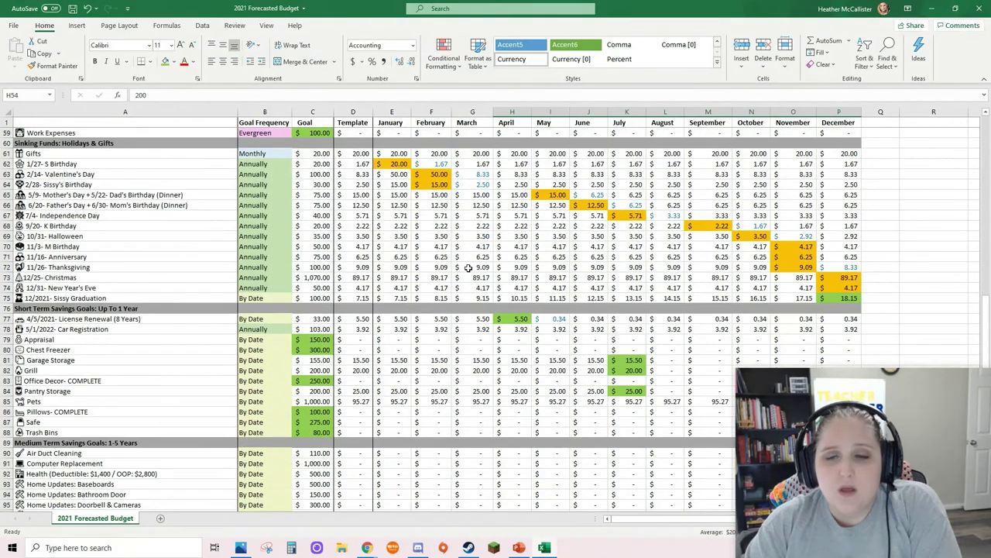
scroll(467, 268, down, 1)
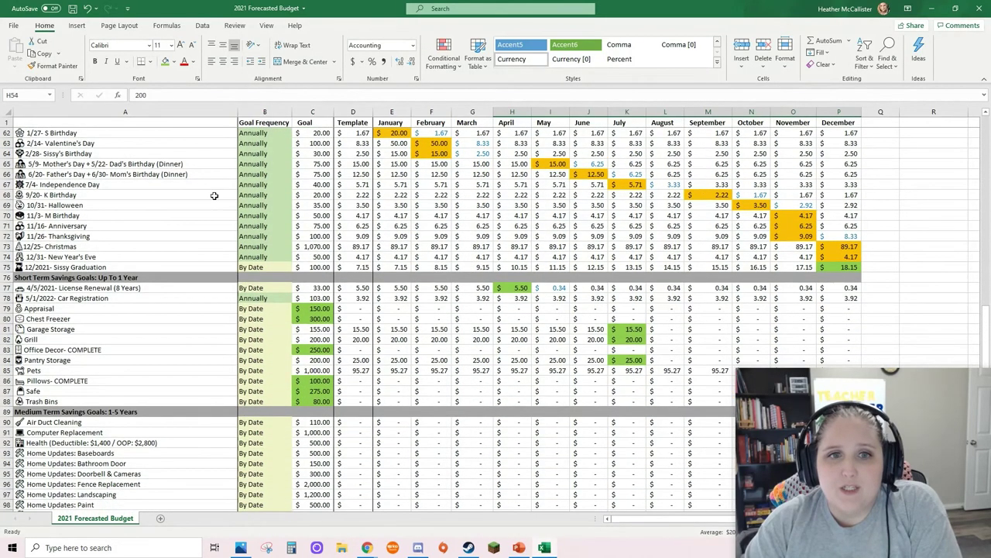
click(324, 237)
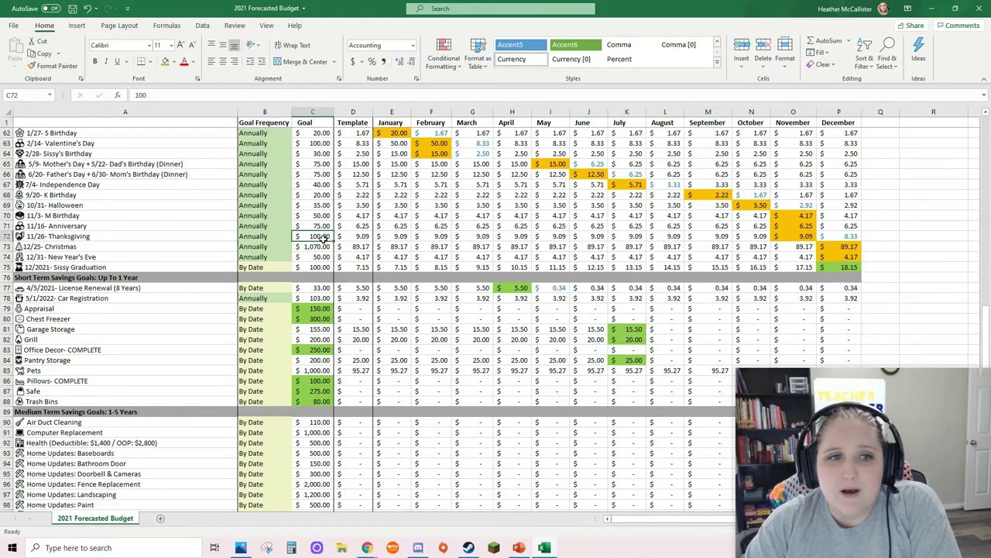
click(325, 174)
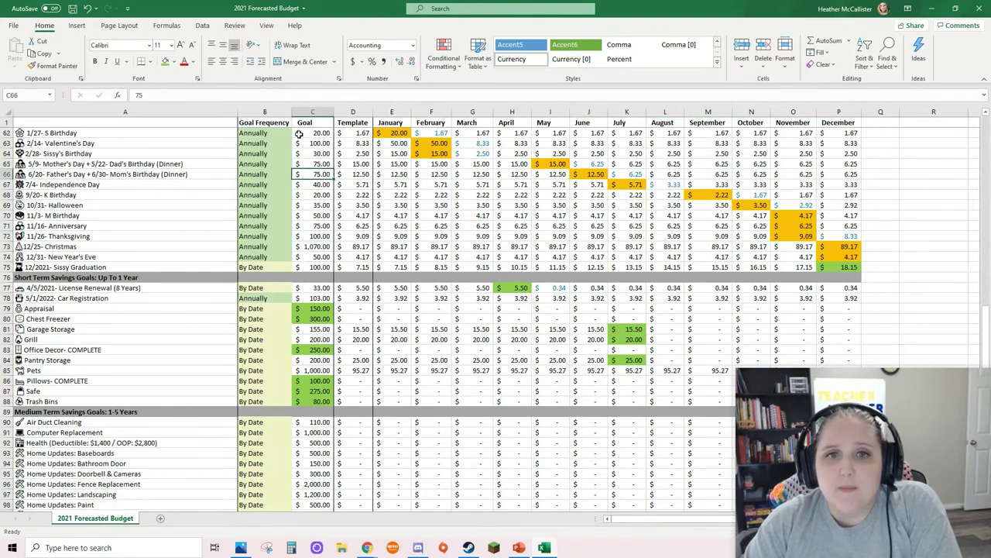
drag(322, 133, 323, 266)
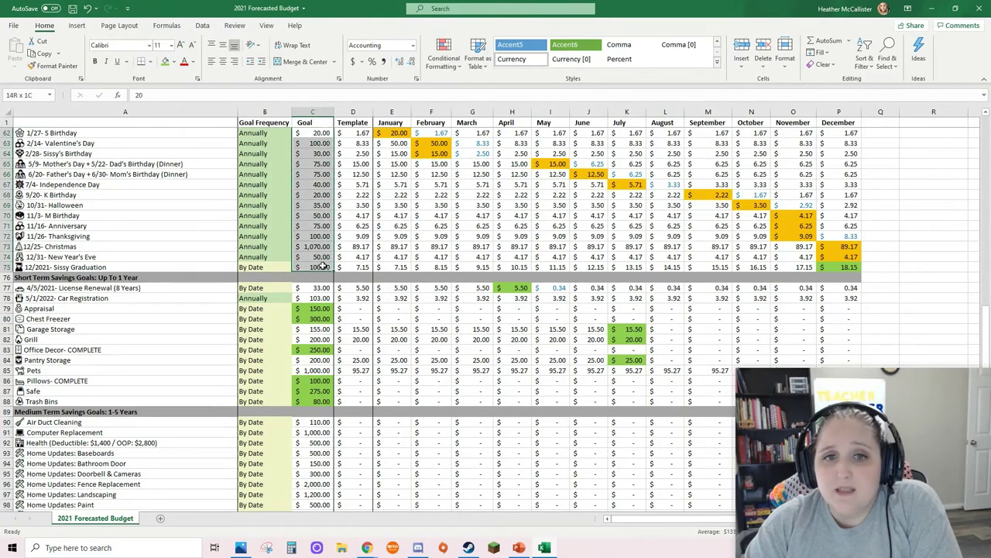
click(327, 216)
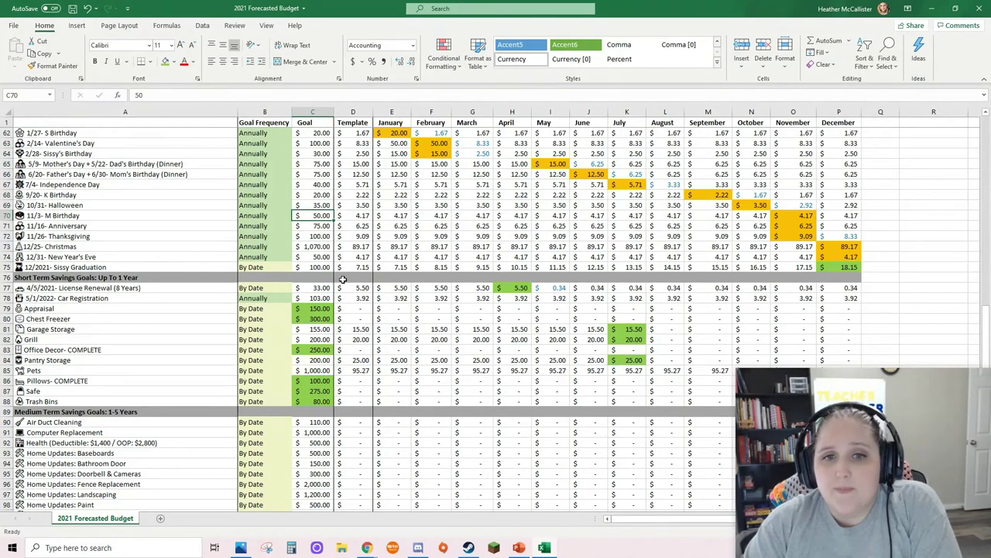
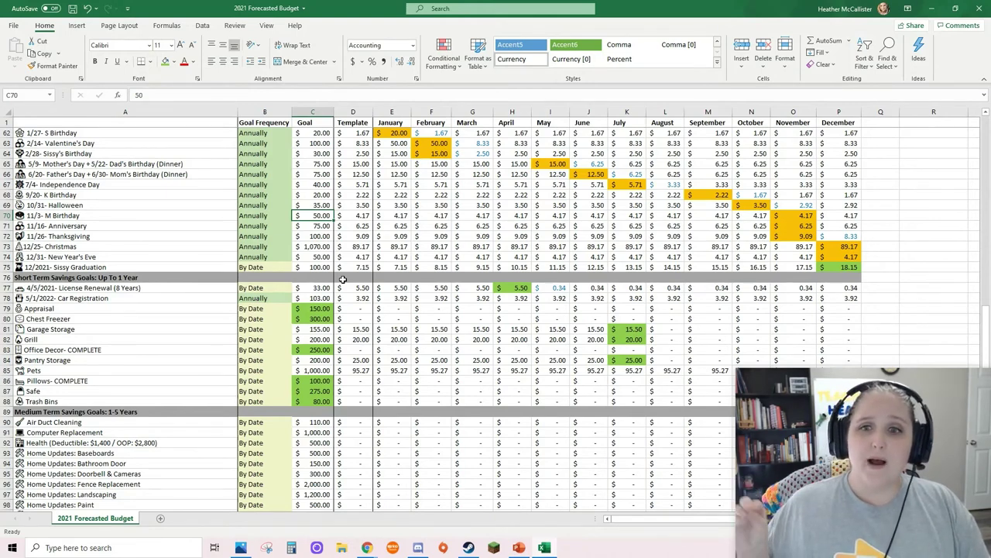
click(352, 111)
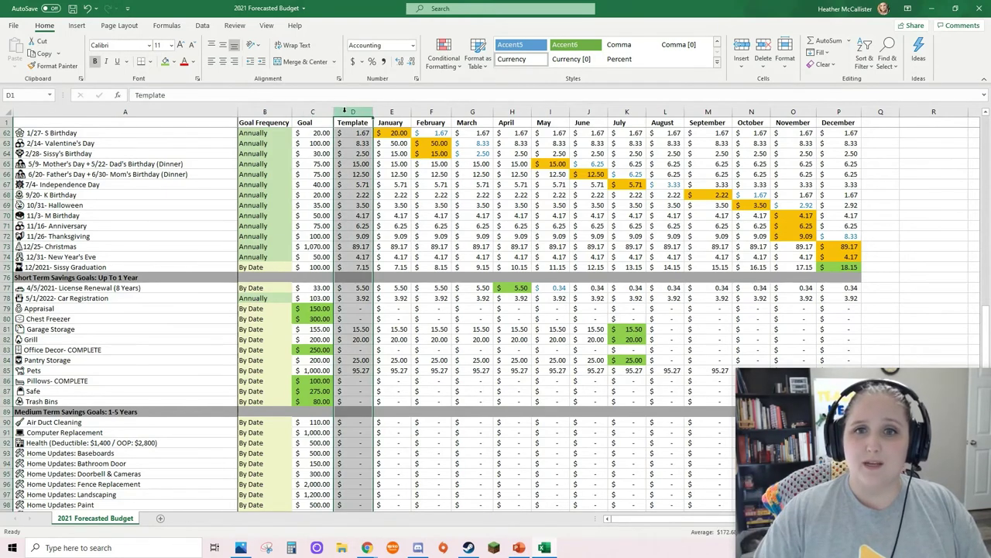
click(687, 206)
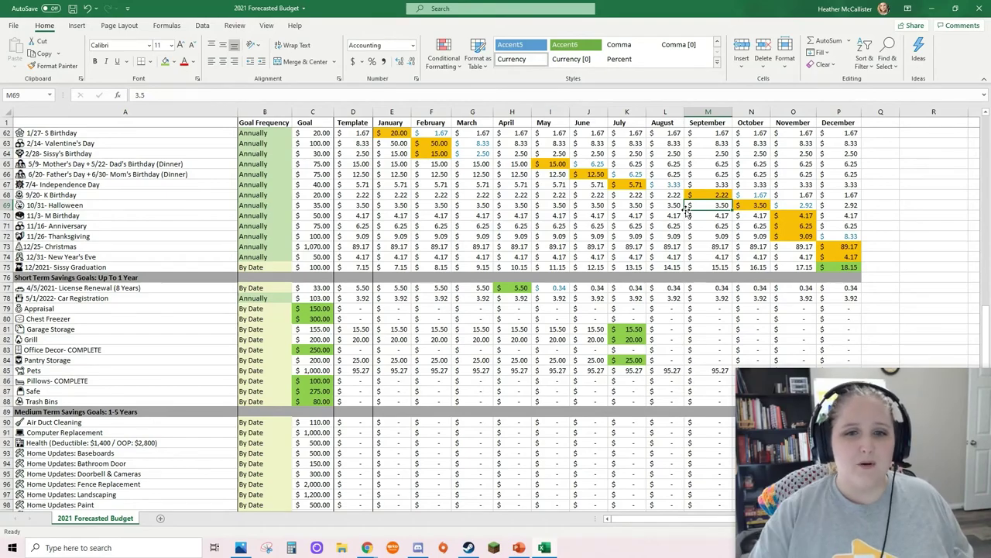
Review the Goal amounts in the Credit Card Payments section, including USAA Visa.
scroll(317, 391, up, 8)
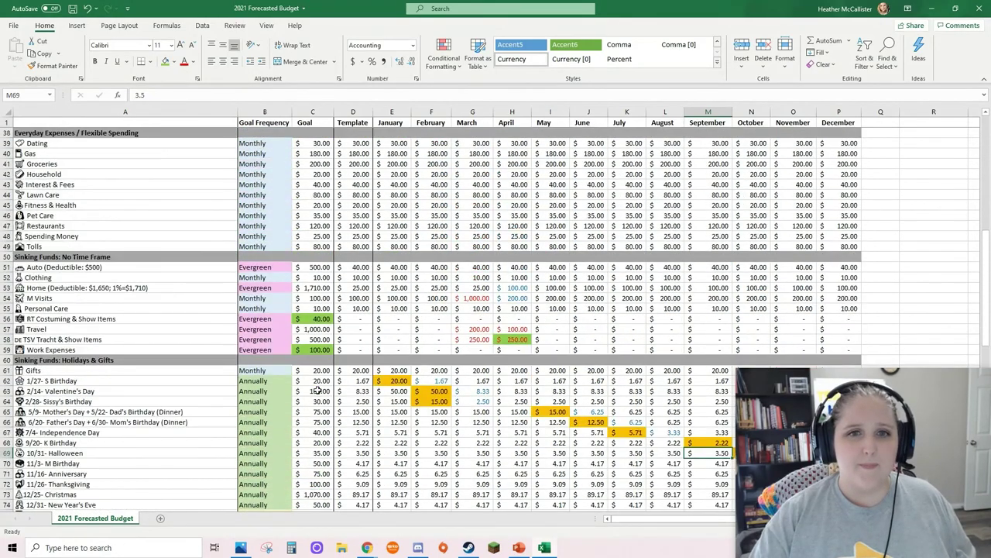
scroll(317, 391, up, 12)
drag(314, 144, 312, 226)
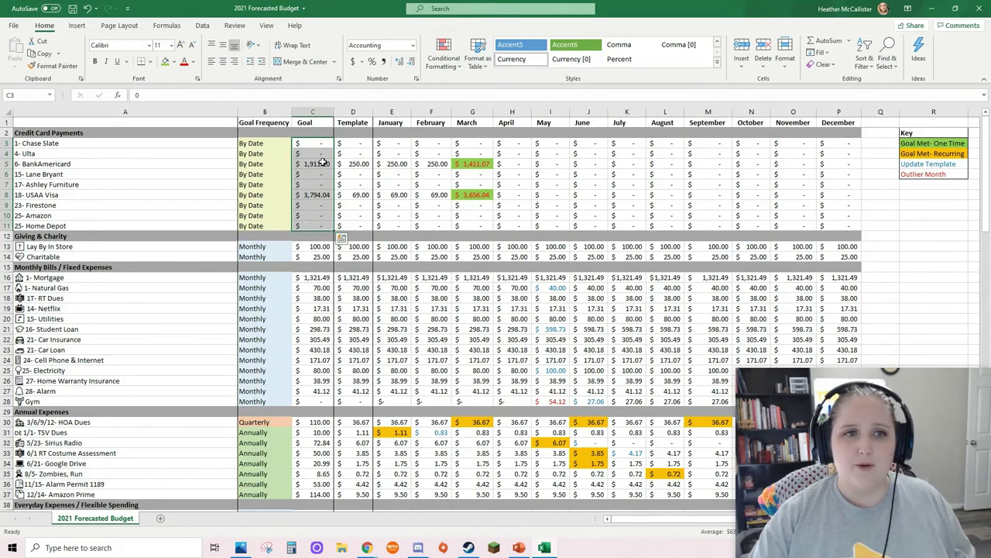
click(320, 195)
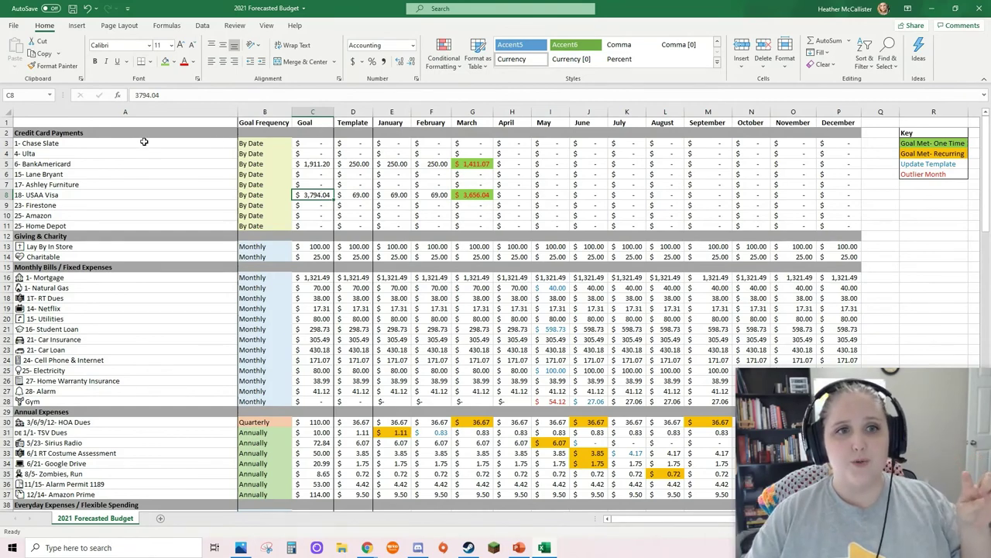
click(6, 133)
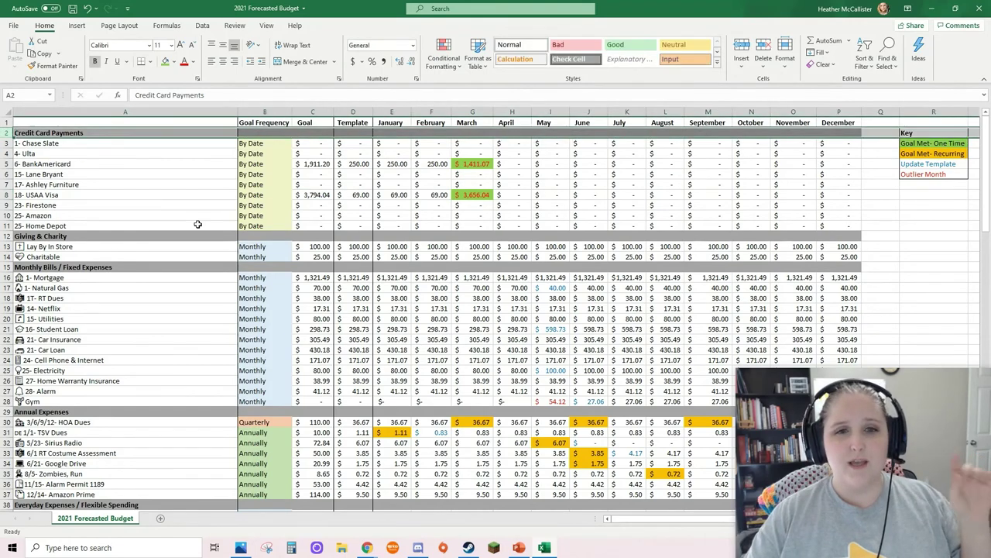
Check the Template's projected additional and base income and the Remainder to Budget row.
scroll(197, 224, down, 20)
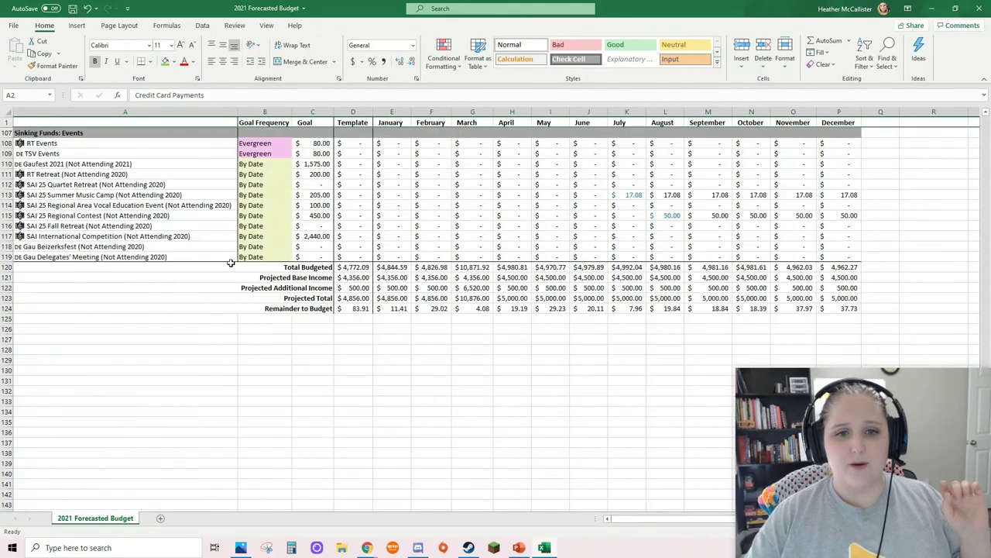
click(356, 288)
click(358, 277)
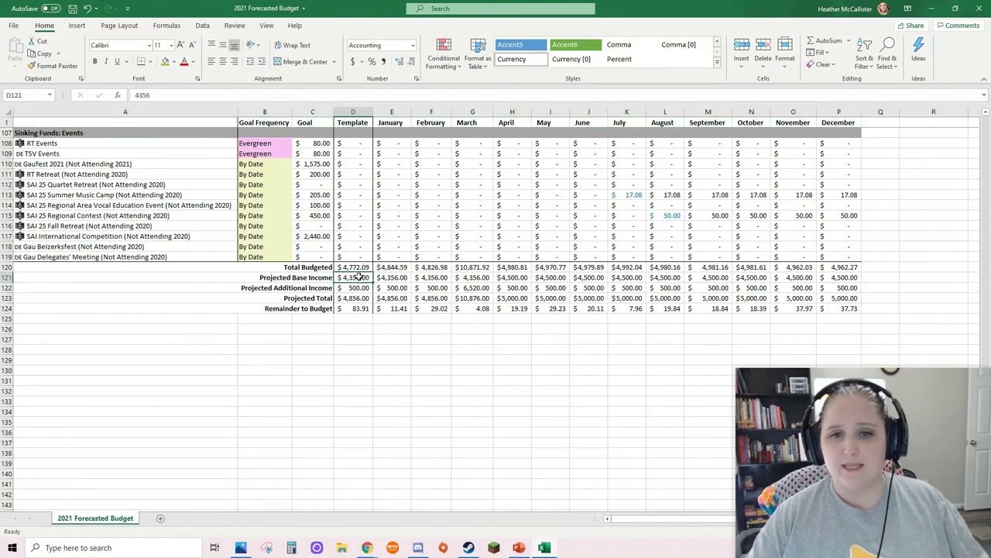
click(7, 308)
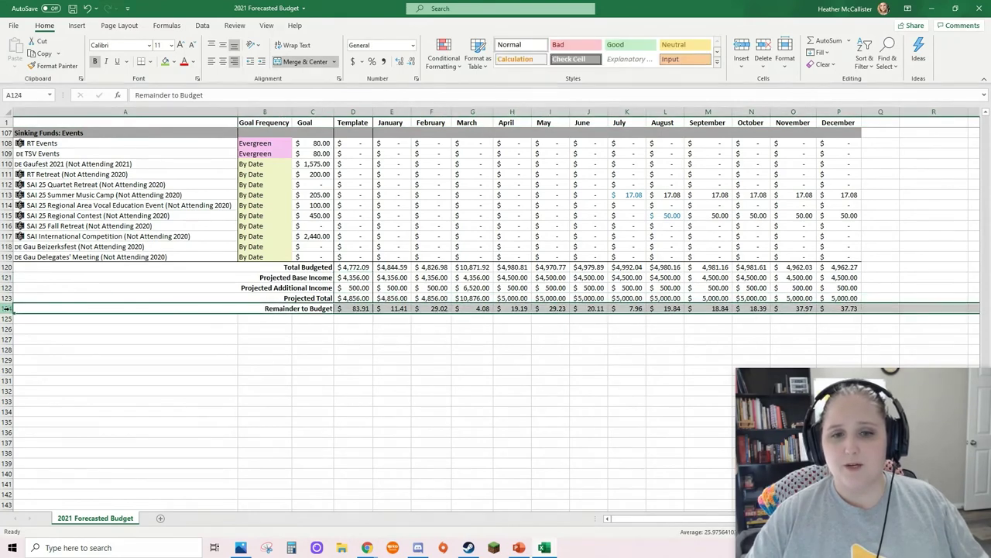
Try inserting a blank row above Home Updates: Baseboards and undo the insertion.
scroll(366, 289, up, 5)
scroll(366, 289, up, 6)
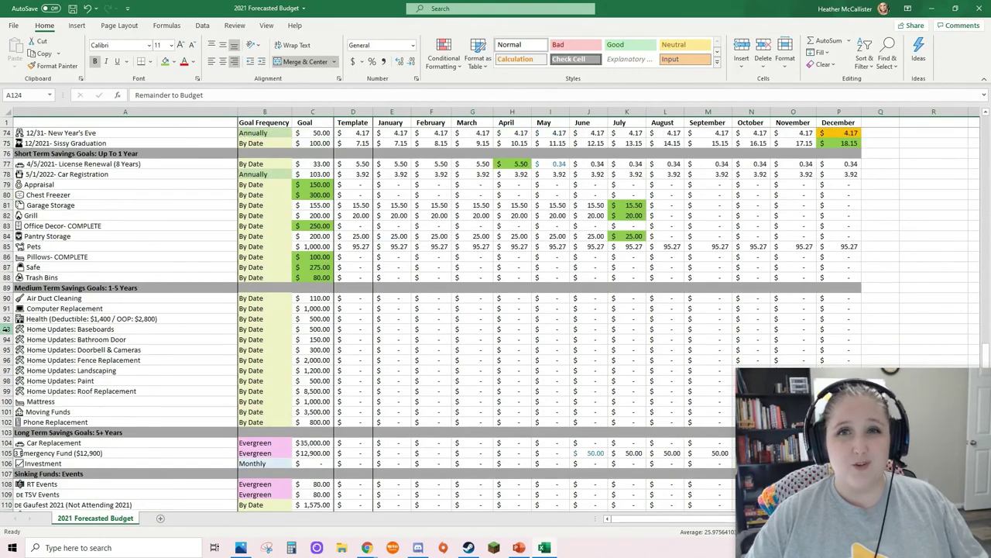
click(6, 329)
right_click(6, 328)
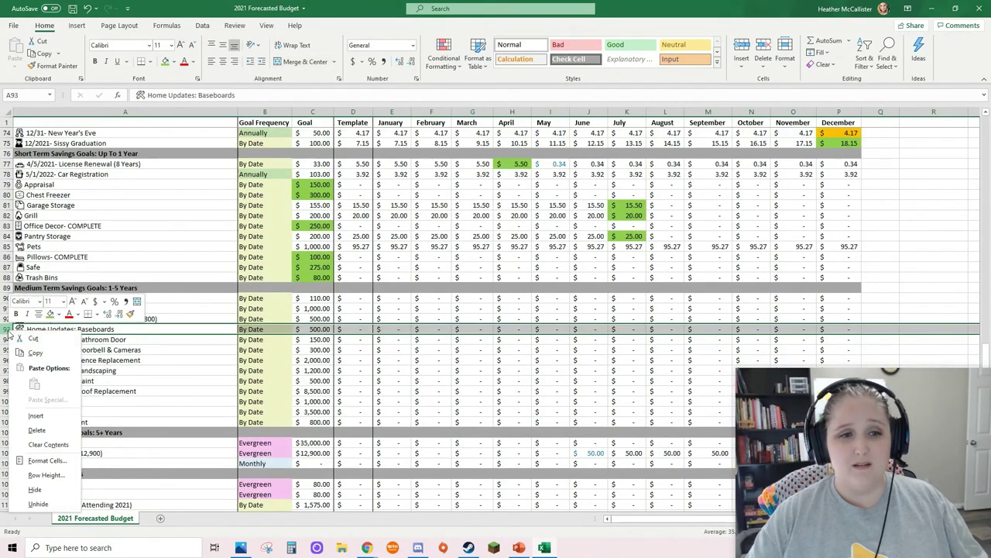
click(45, 415)
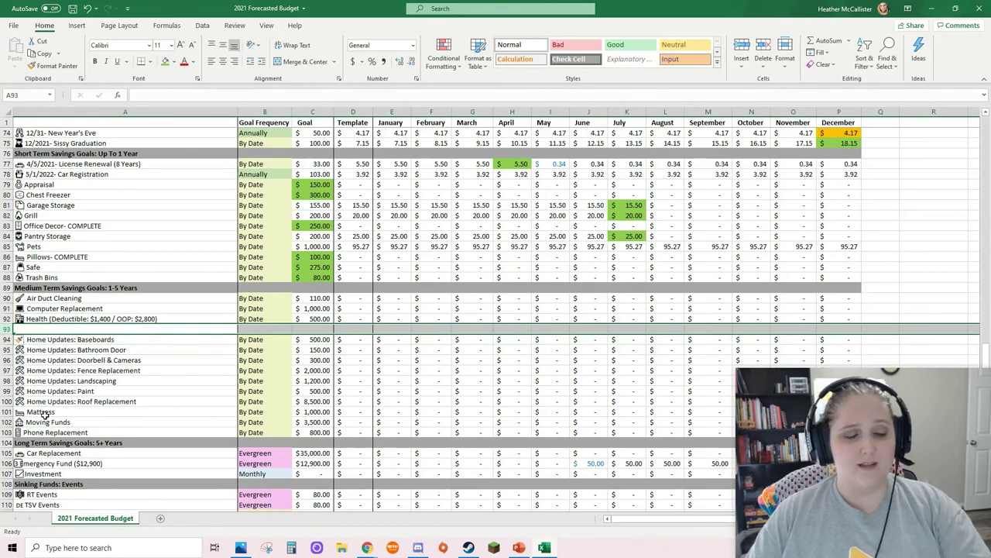
key(ctrl+z)
click(519, 368)
Check the Total Budgeted, Remainder to Budget and Projected Total cells in the Template column.
scroll(519, 368, down, 8)
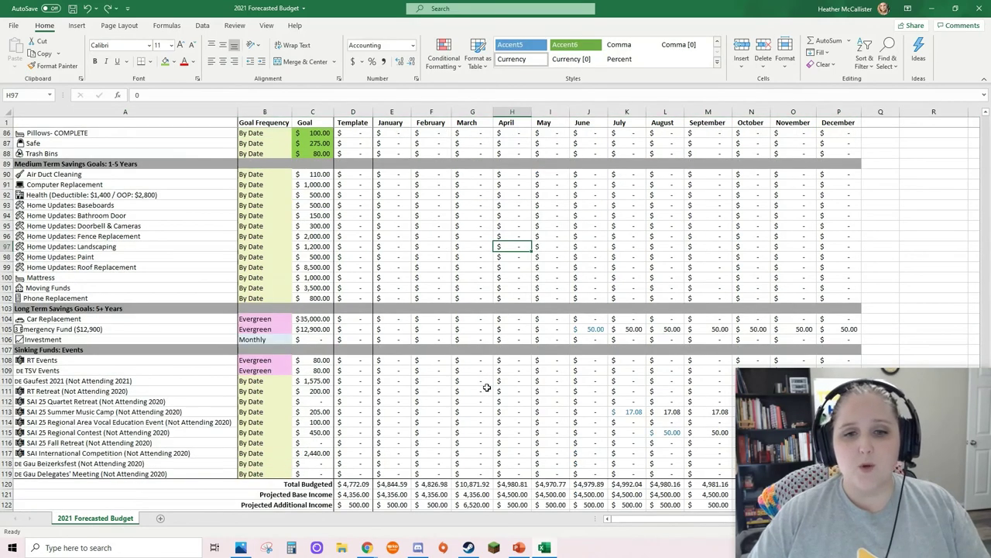
click(354, 360)
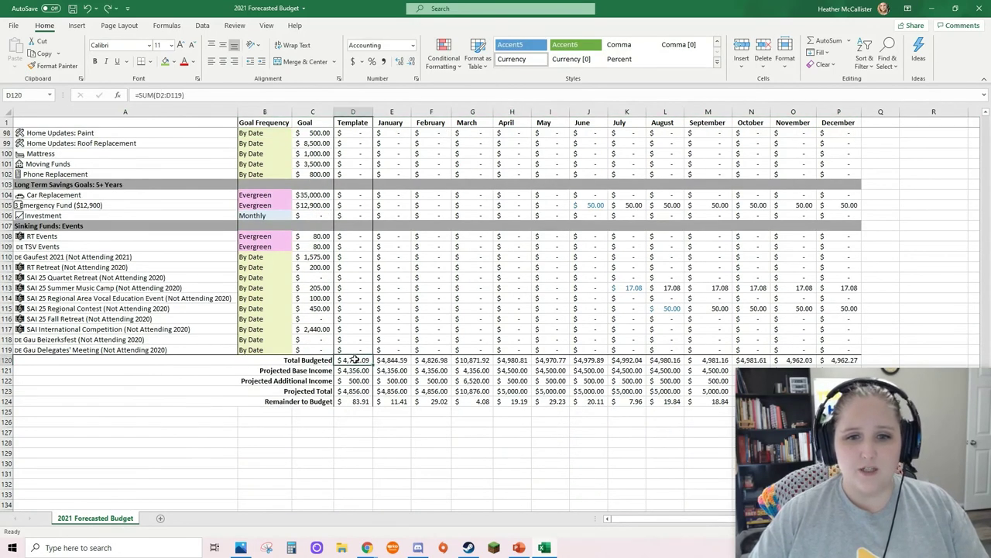
click(354, 402)
click(353, 391)
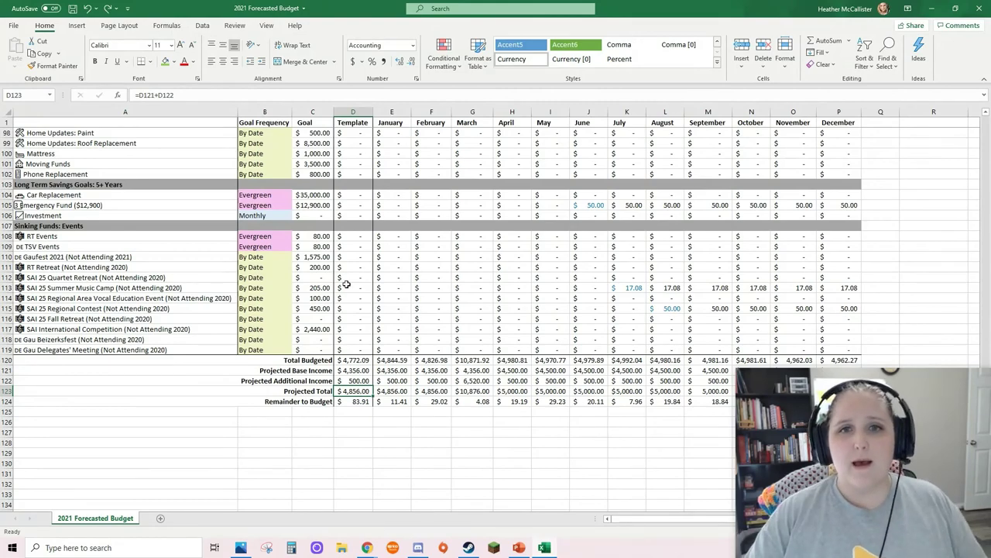
scroll(348, 282, up, 9)
scroll(348, 281, up, 19)
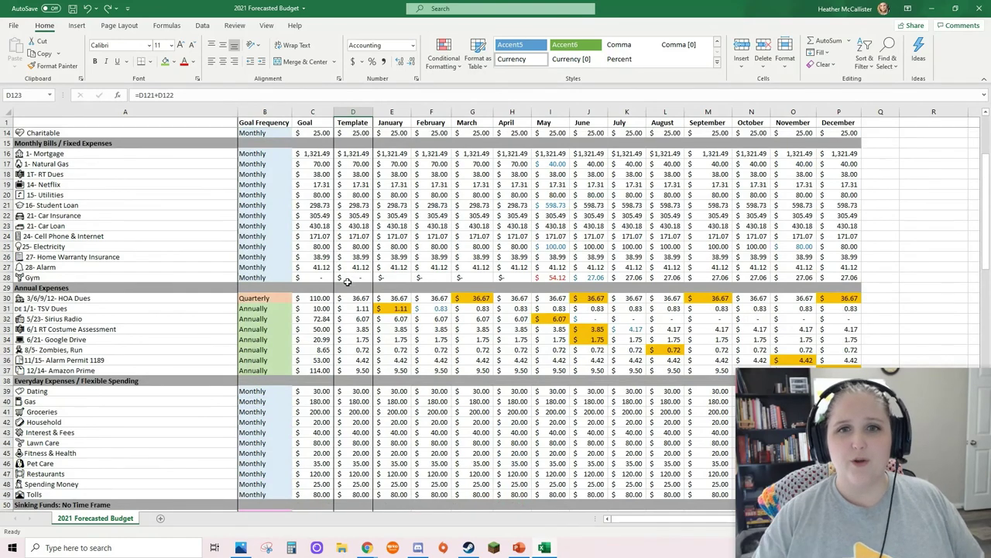
scroll(348, 281, up, 4)
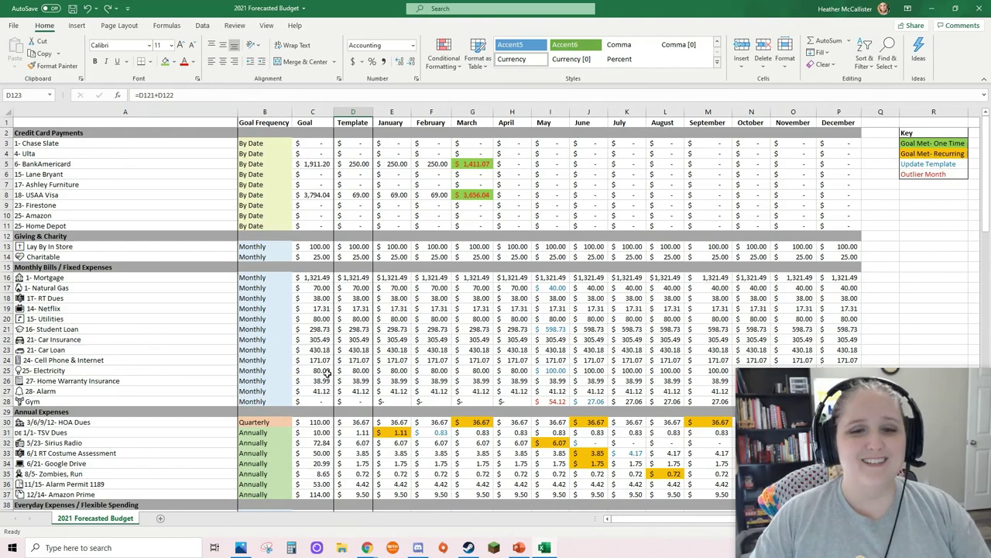
mouse_move(367, 548)
click(439, 519)
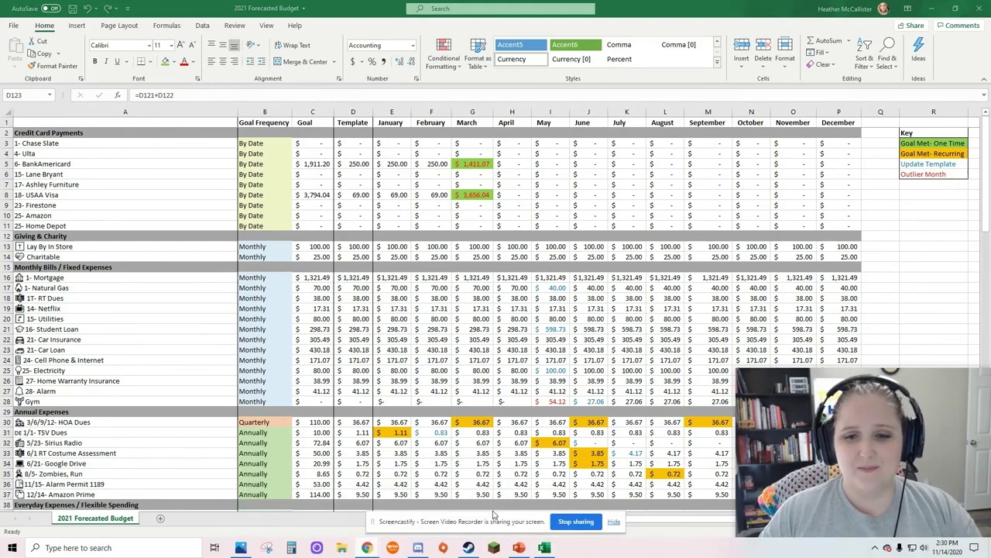